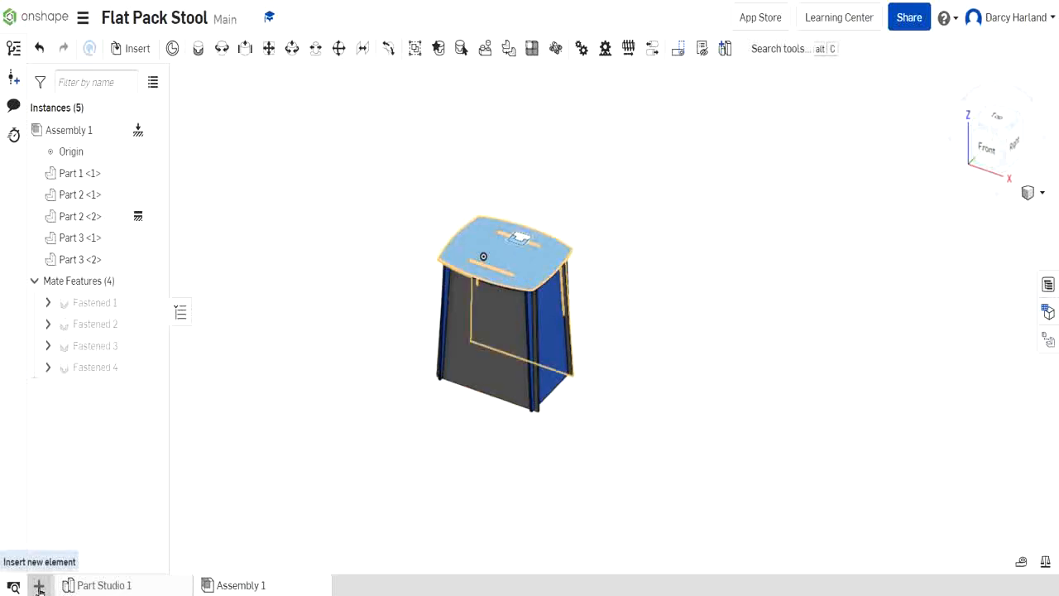
# Create a new drawing from the ANSI_A_MM.dwt template with no views
pyautogui.click(39, 586)
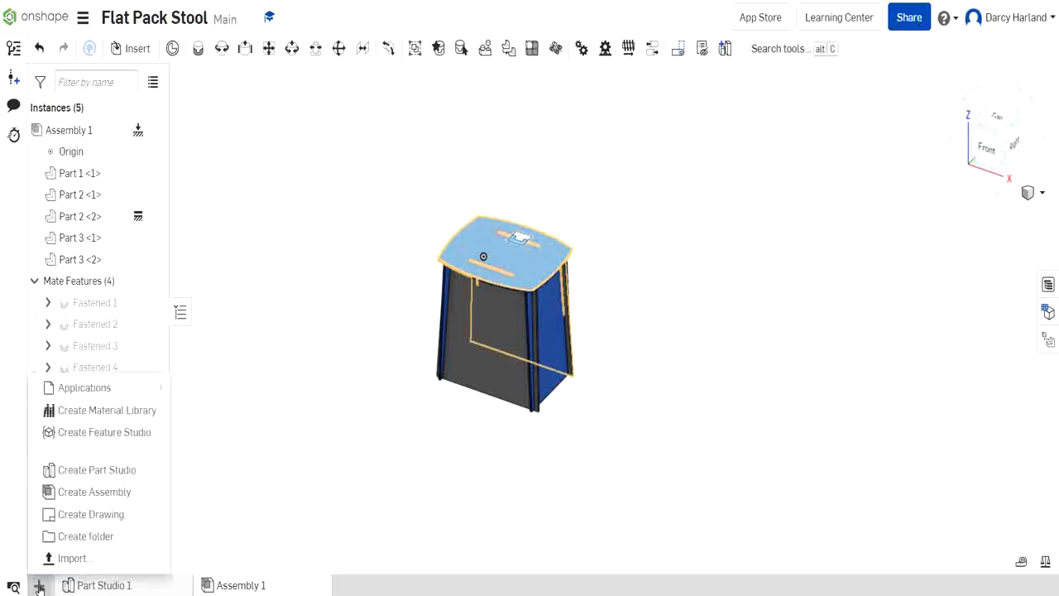
pyautogui.click(69, 519)
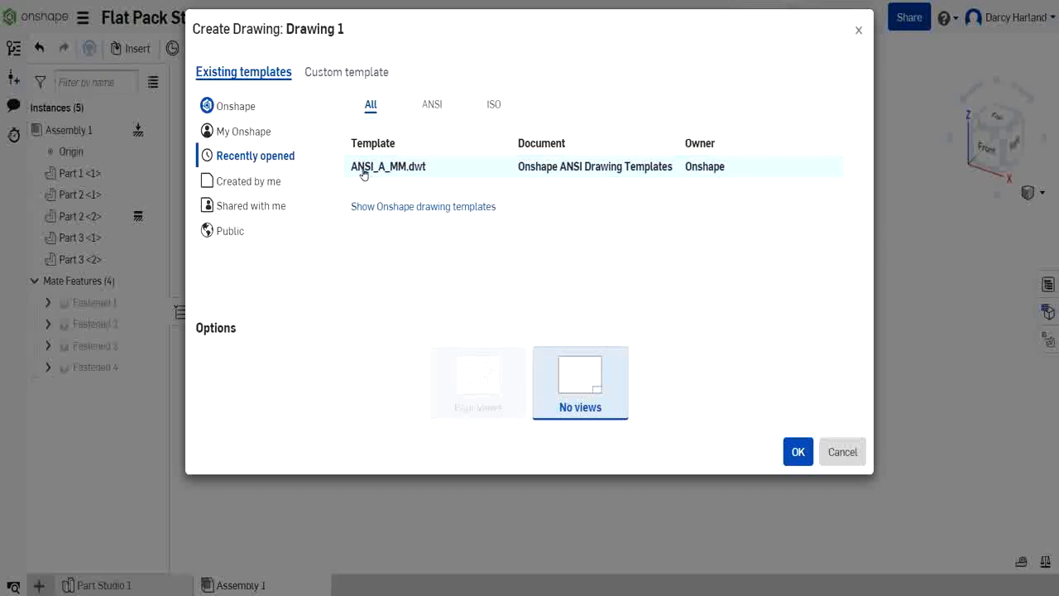
pyautogui.click(405, 172)
pyautogui.click(414, 177)
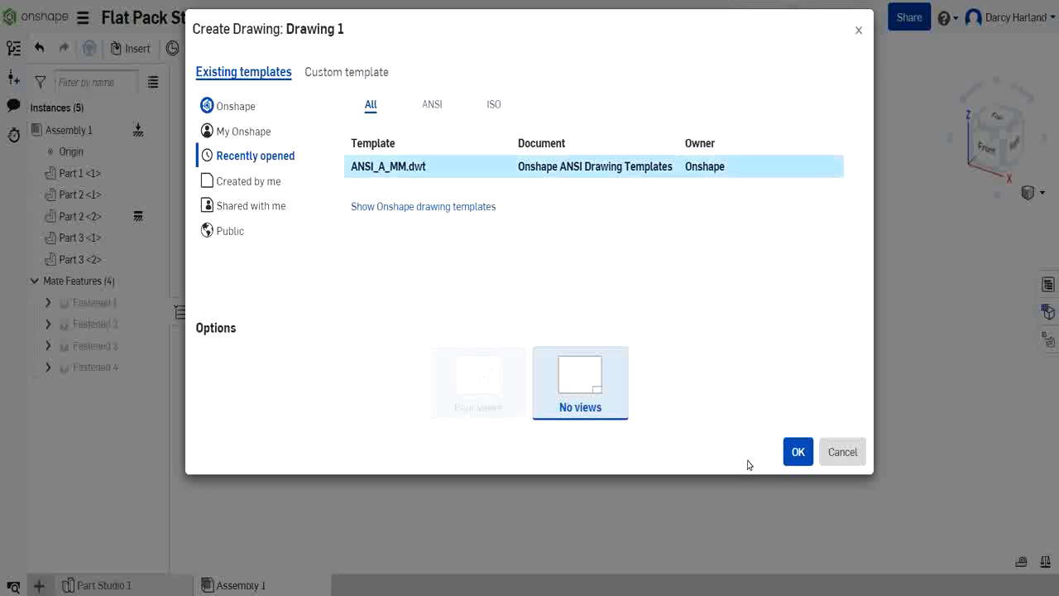
pyautogui.click(798, 452)
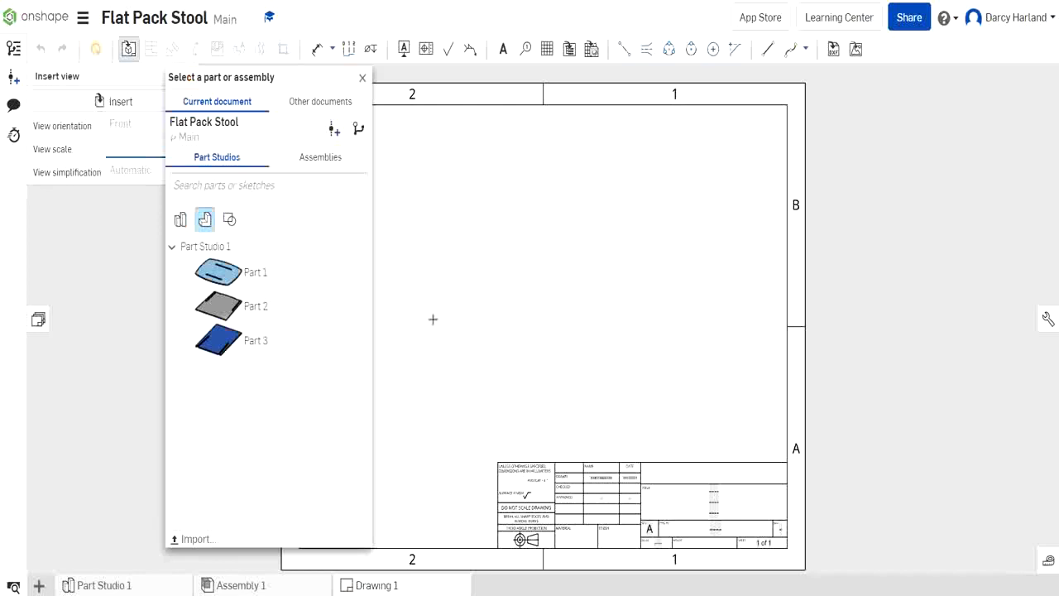
# Insert an isometric view of Assembly 1 at 1:8 scale in the upper right area of the sheet
pyautogui.click(312, 158)
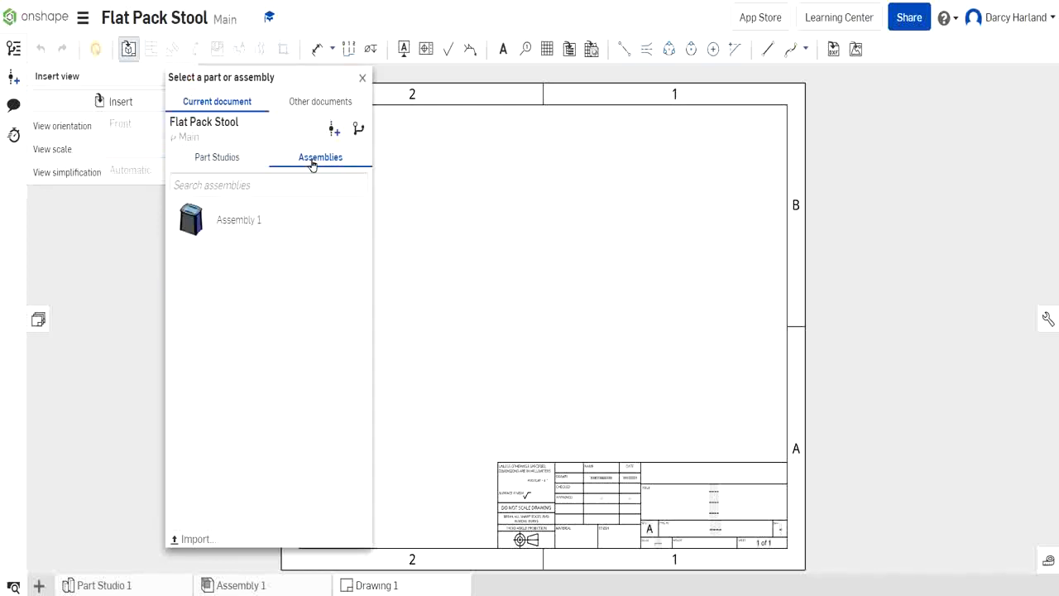
pyautogui.click(221, 157)
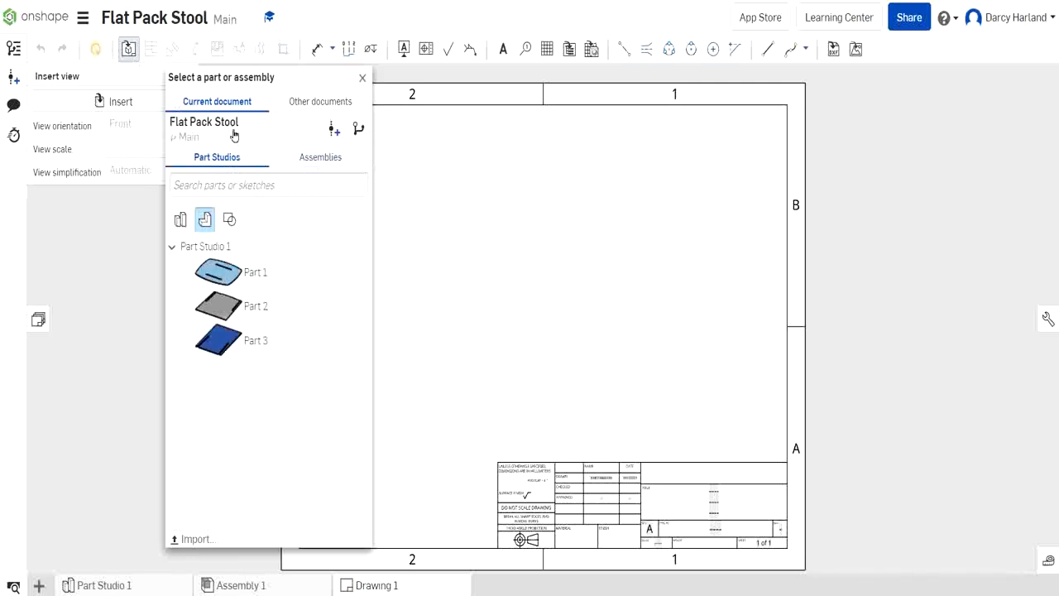
pyautogui.click(323, 164)
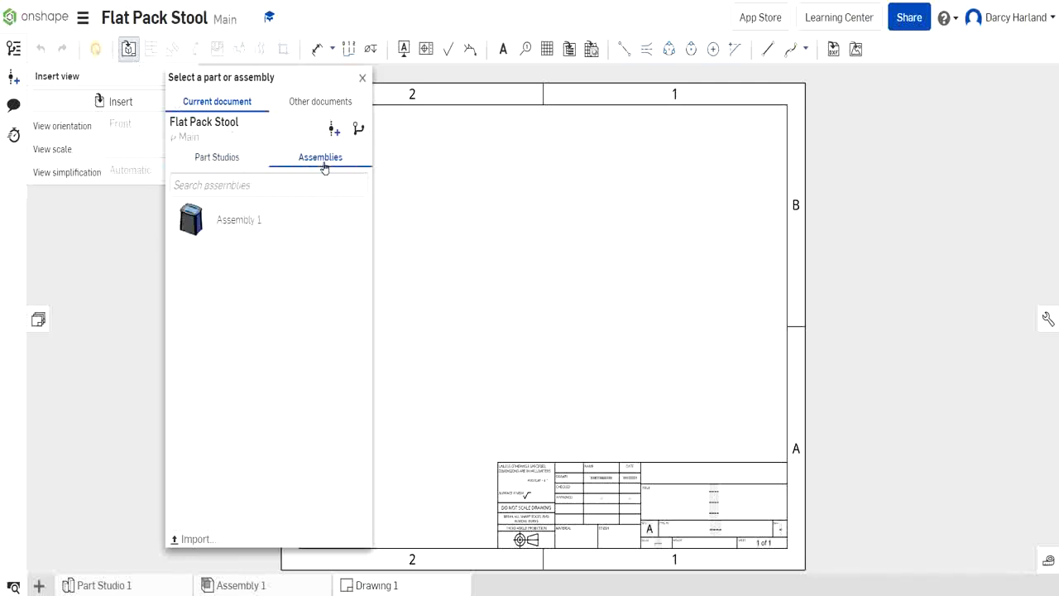
pyautogui.click(239, 221)
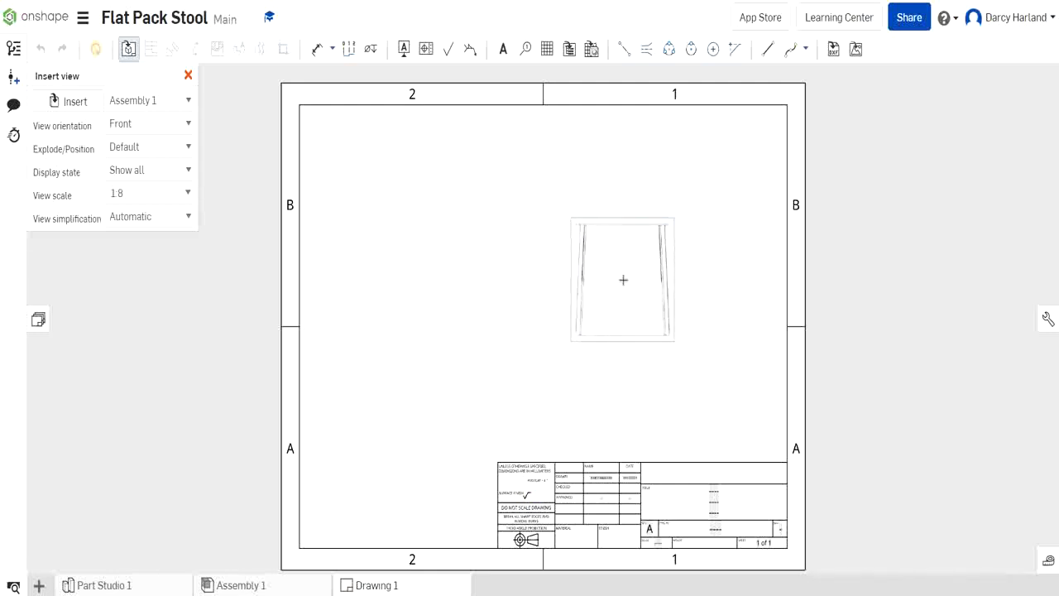
pyautogui.click(190, 125)
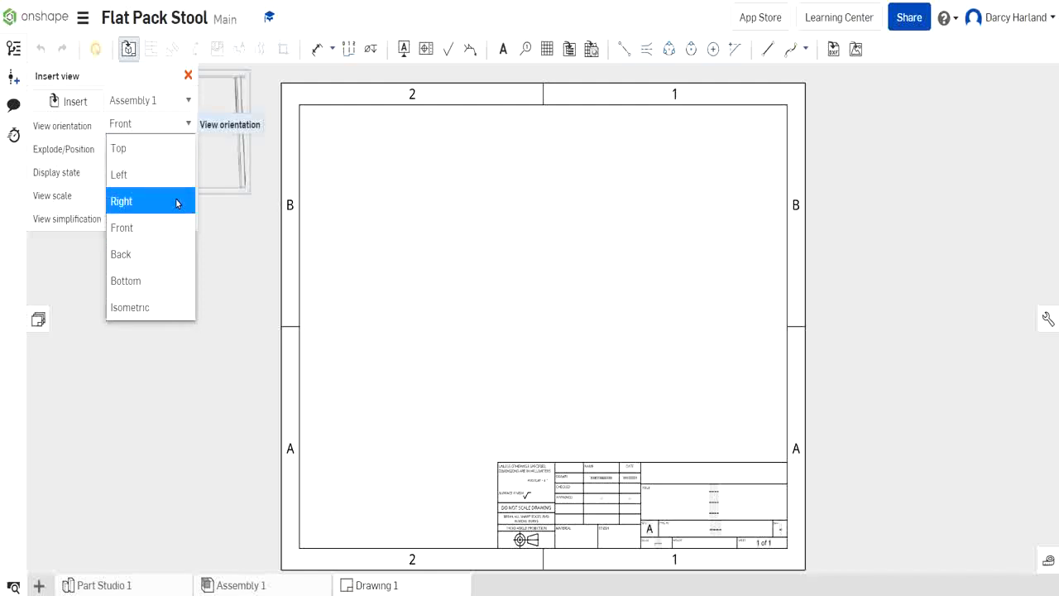
pyautogui.click(146, 308)
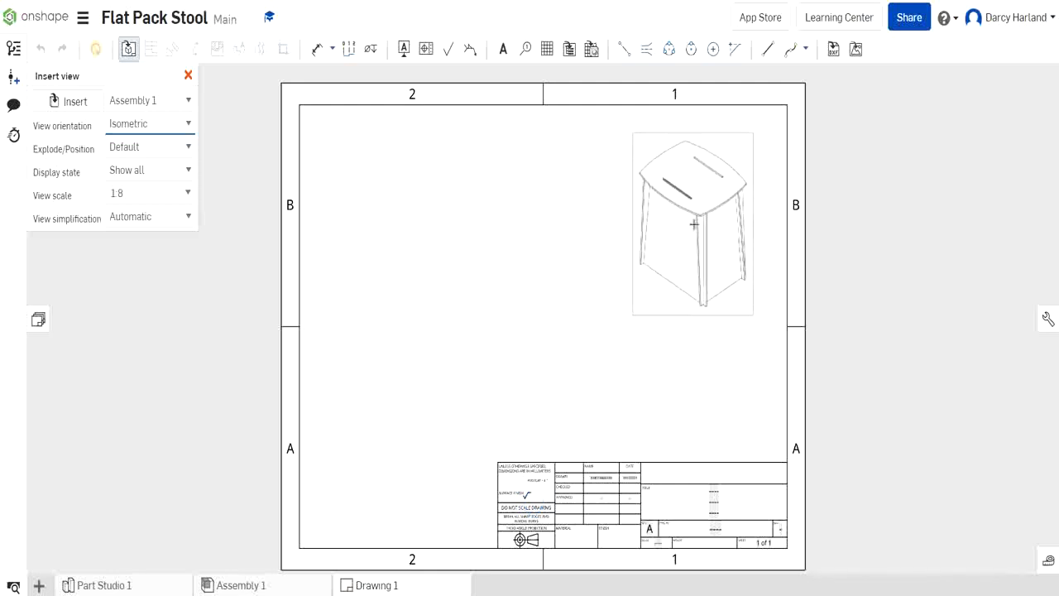
pyautogui.click(694, 223)
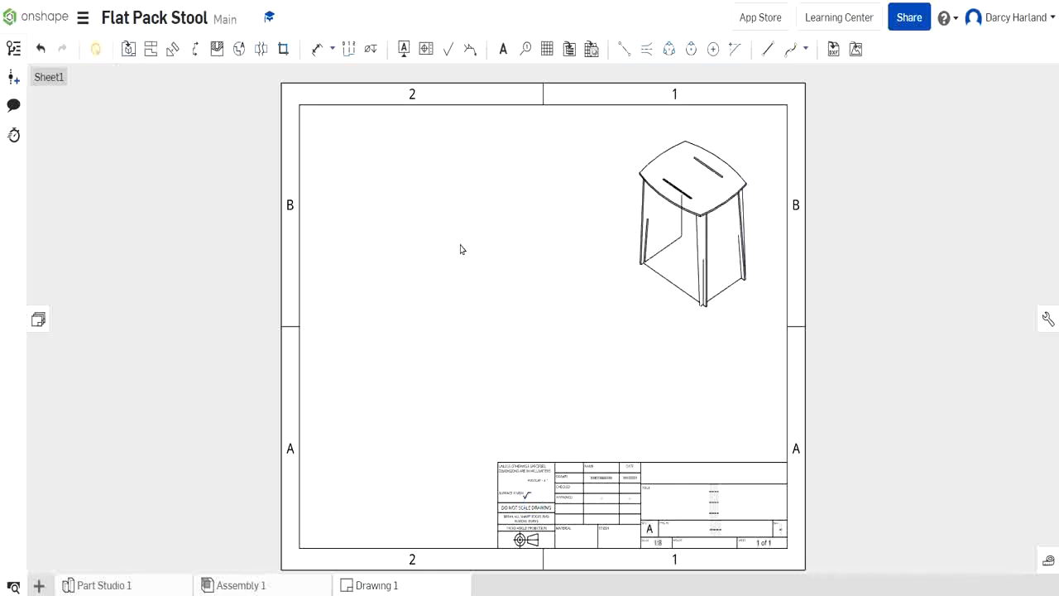
# Insert a top view of Part 1 at the 1:8 sheet scale in the sheet's upper left area, without projected views
pyautogui.scroll(3, 654, 222)
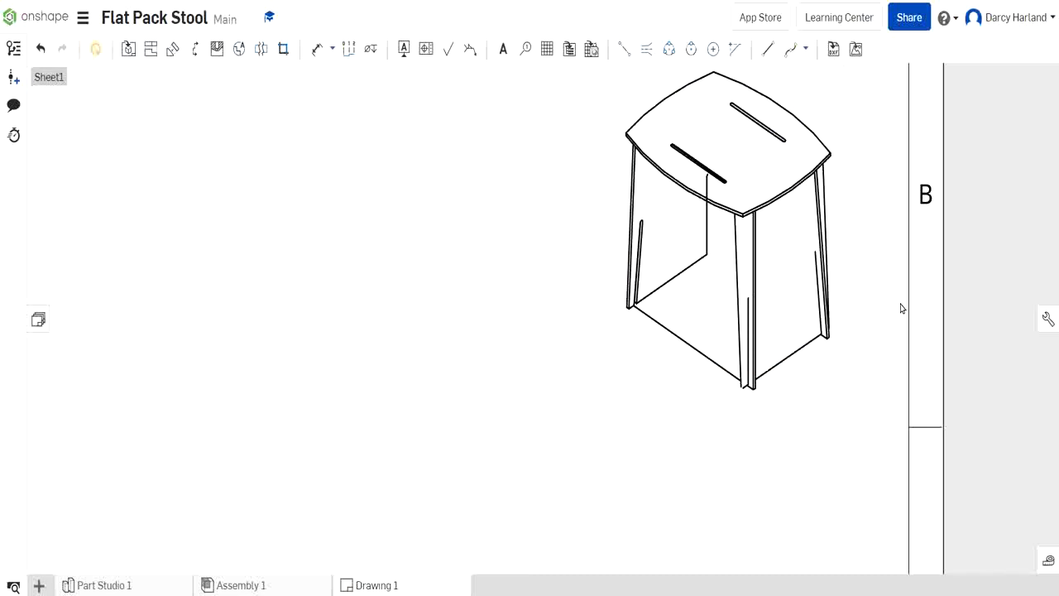
pyautogui.scroll(-5, 901, 308)
pyautogui.scroll(3, 902, 308)
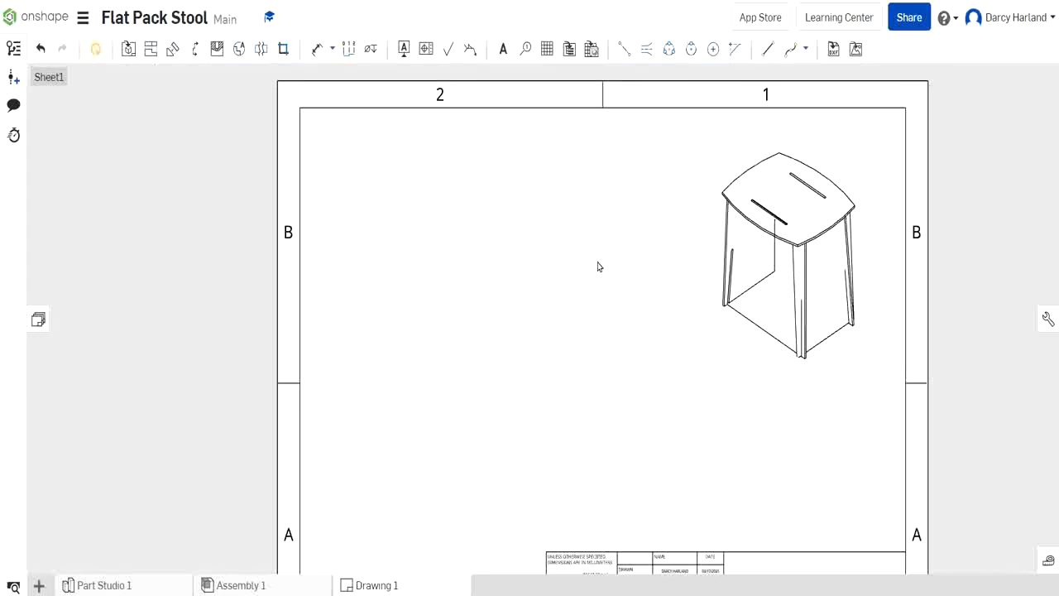
pyautogui.moveTo(558, 197)
pyautogui.mouseDown(button='middle')
pyautogui.moveTo(549, 179)
pyautogui.moveTo(509, 177)
pyautogui.mouseUp(button='middle')
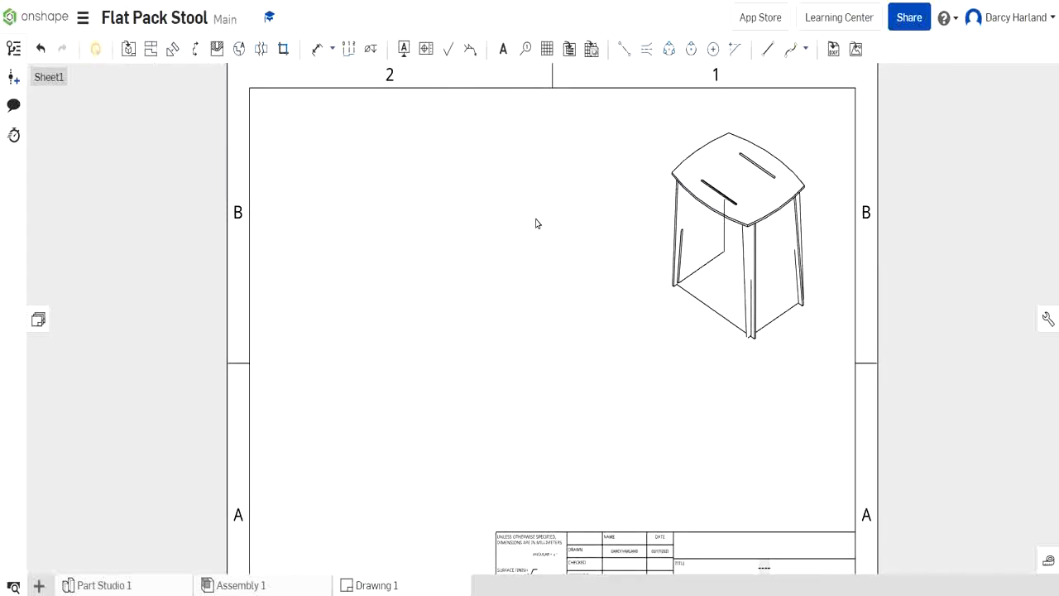
pyautogui.click(128, 51)
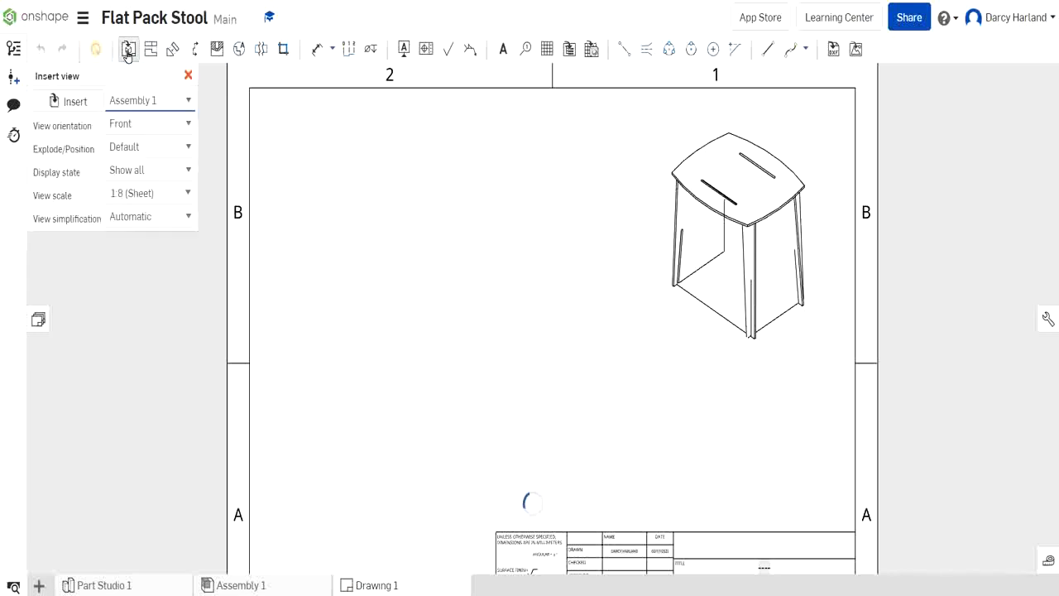
pyautogui.click(88, 107)
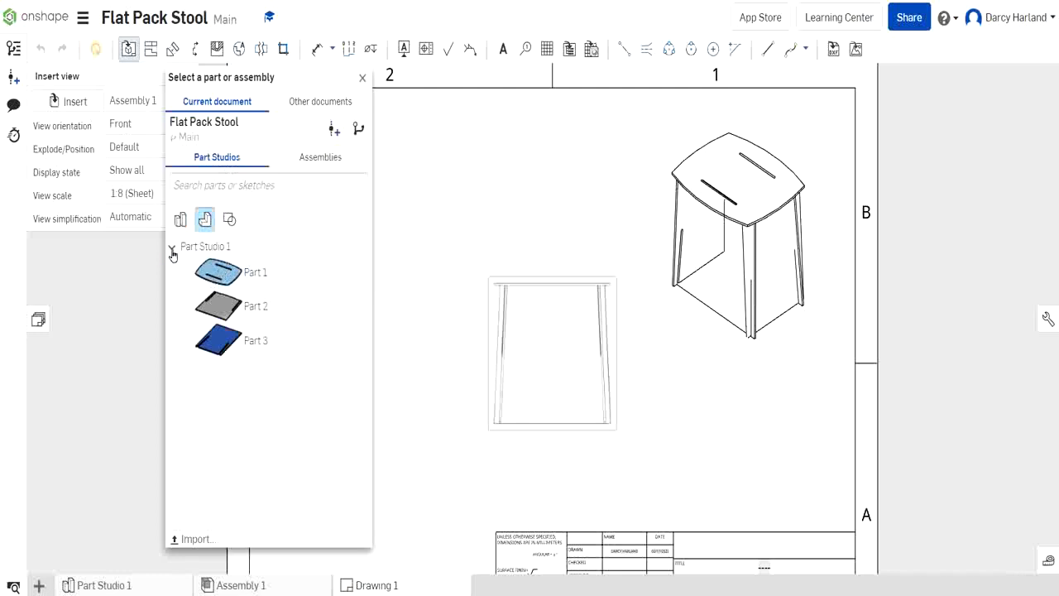
pyautogui.click(332, 303)
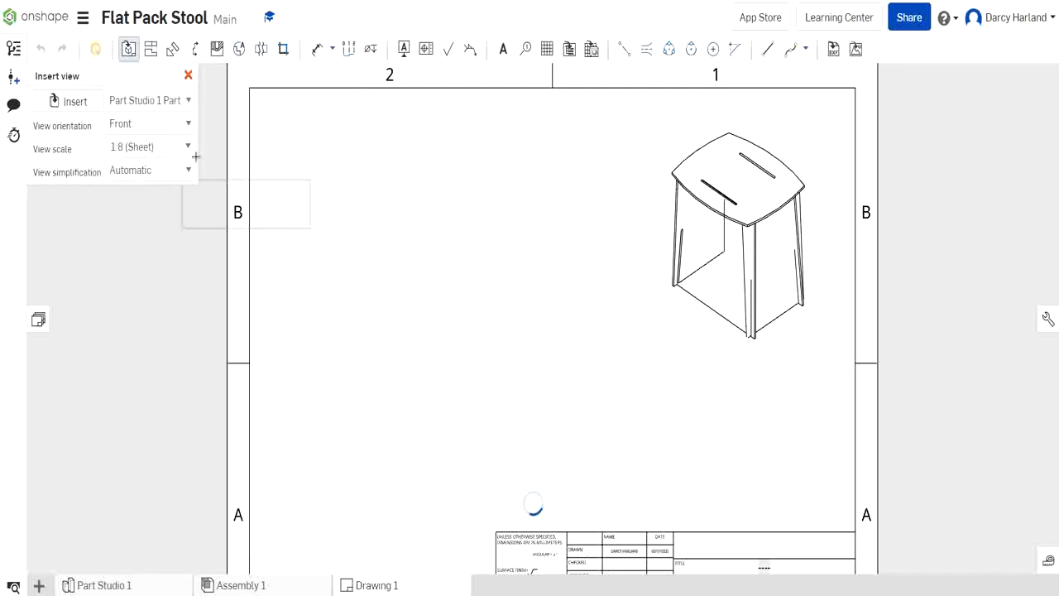
pyautogui.click(188, 124)
pyautogui.click(157, 149)
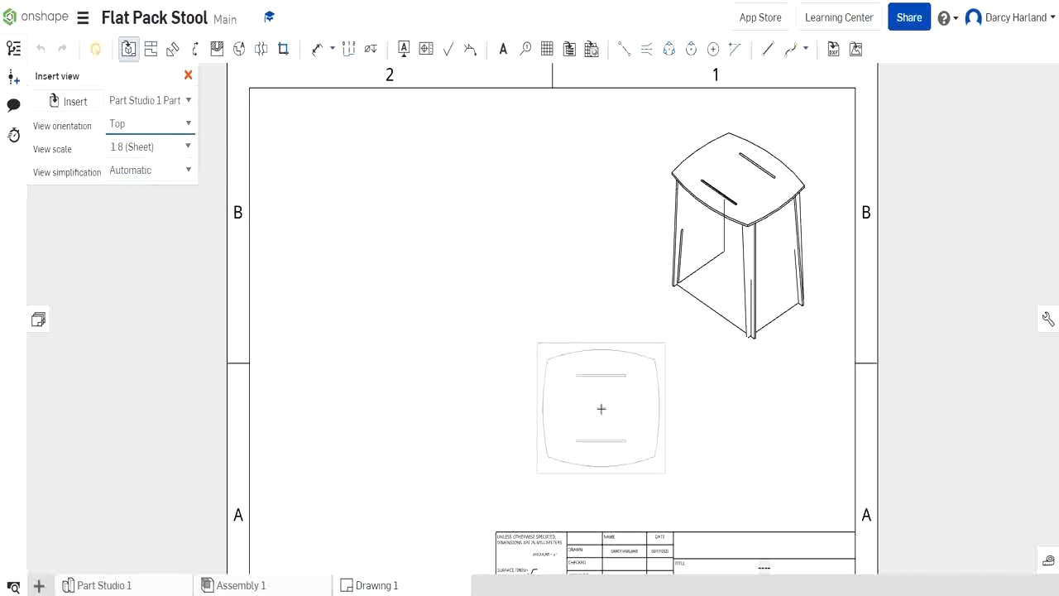
pyautogui.scroll(-3, 601, 408)
pyautogui.scroll(3, 620, 439)
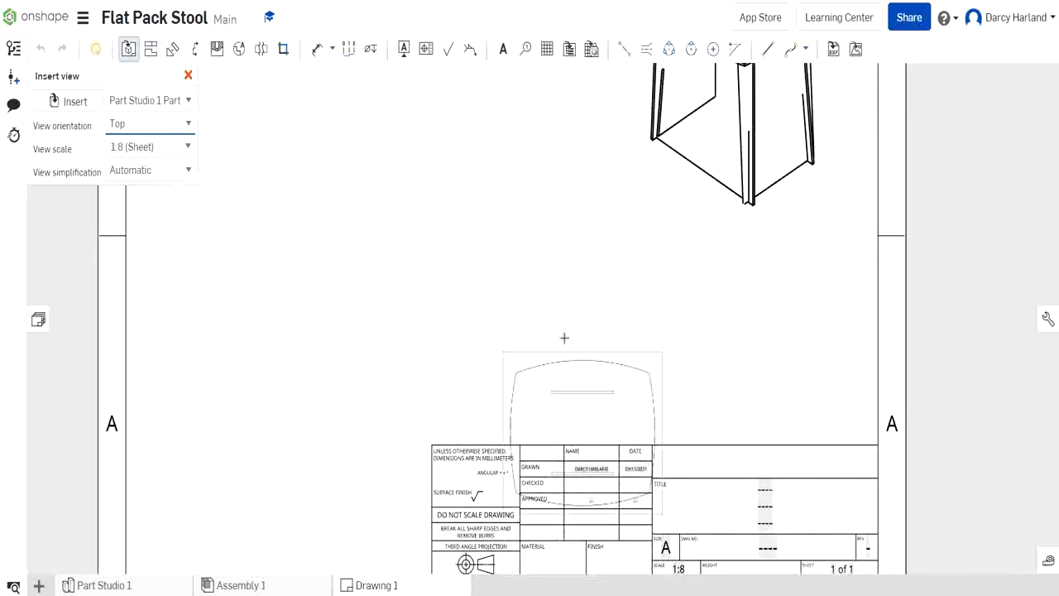
pyautogui.scroll(-2, 594, 354)
pyautogui.scroll(5, 625, 424)
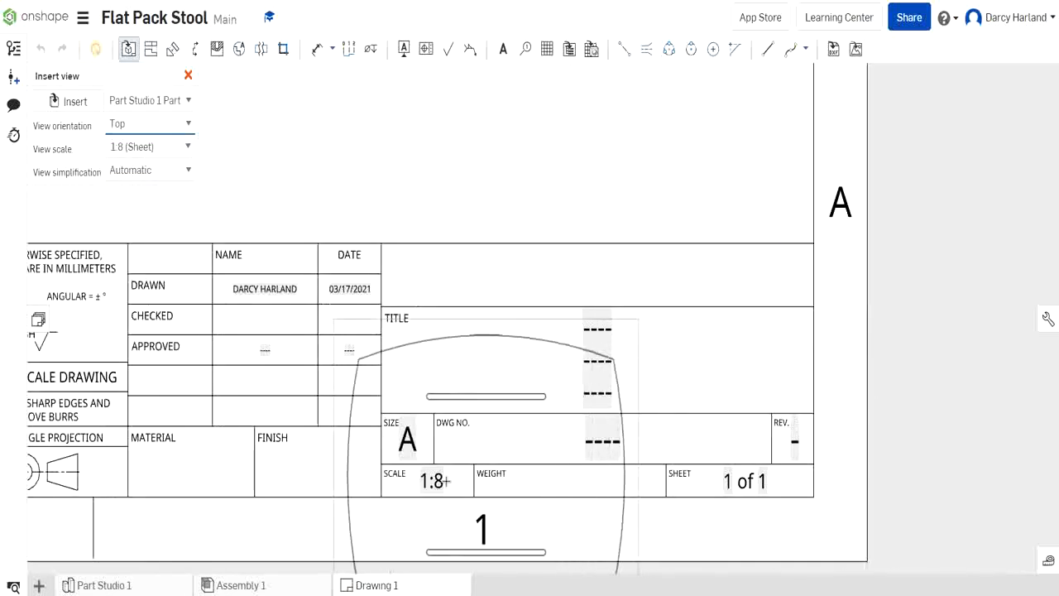
pyautogui.scroll(-5, 431, 471)
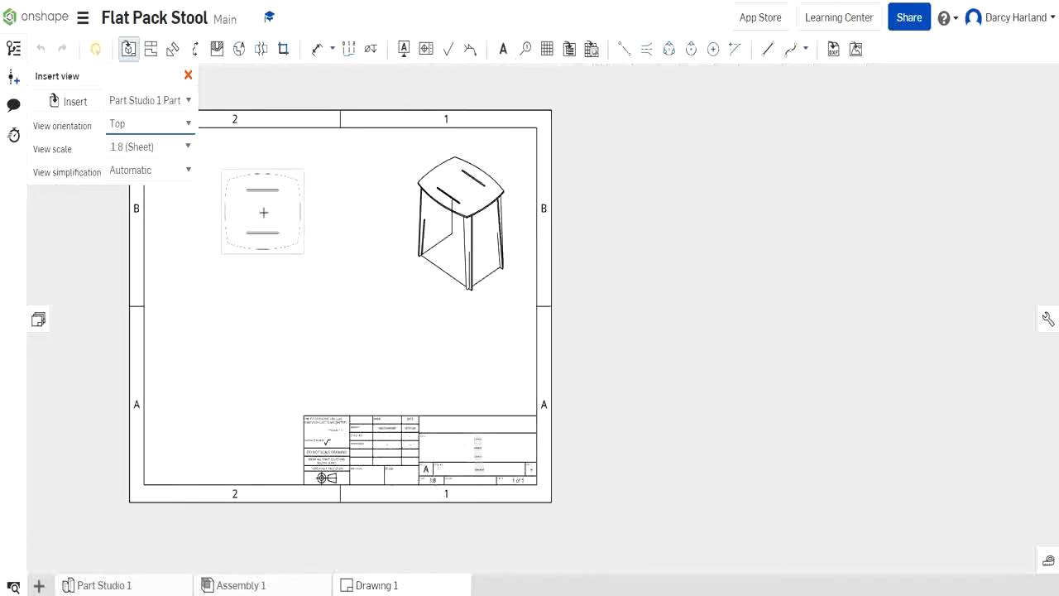
pyautogui.moveTo(262, 213); pyautogui.dragTo(413, 233, button='right')
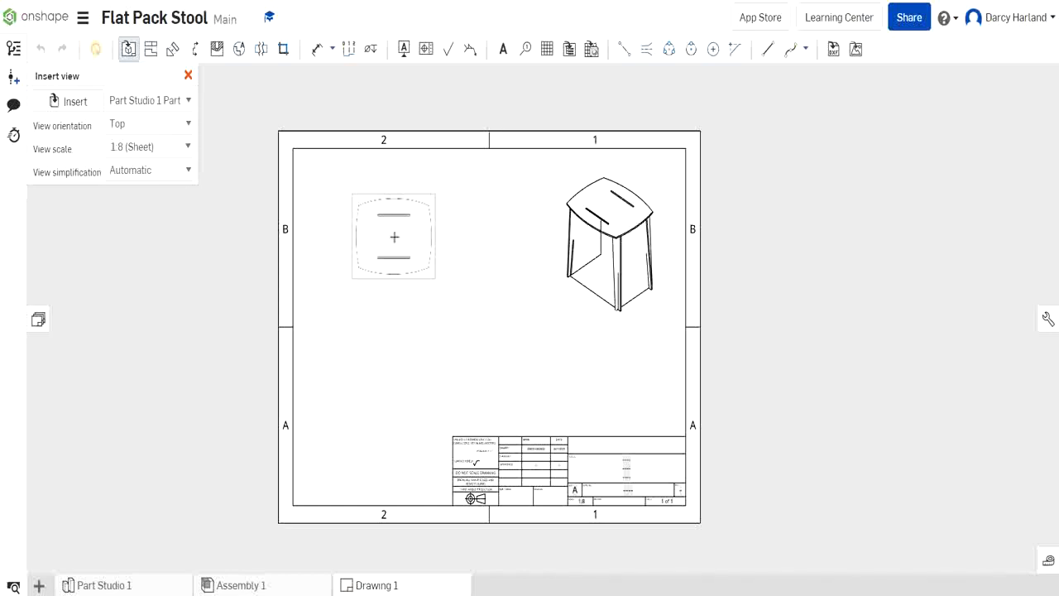
pyautogui.click(395, 237)
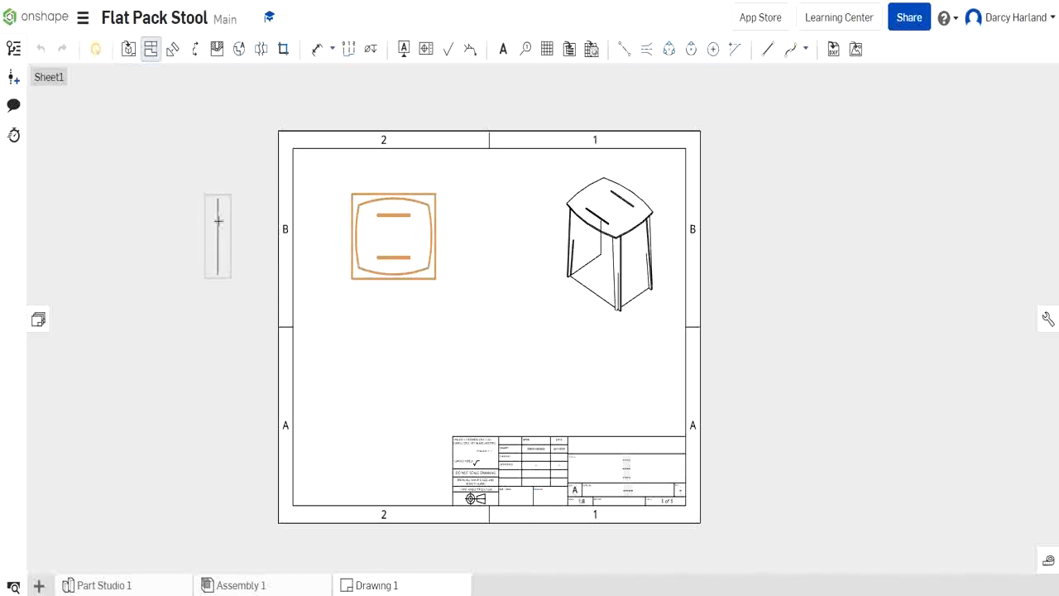
pyautogui.click(465, 236)
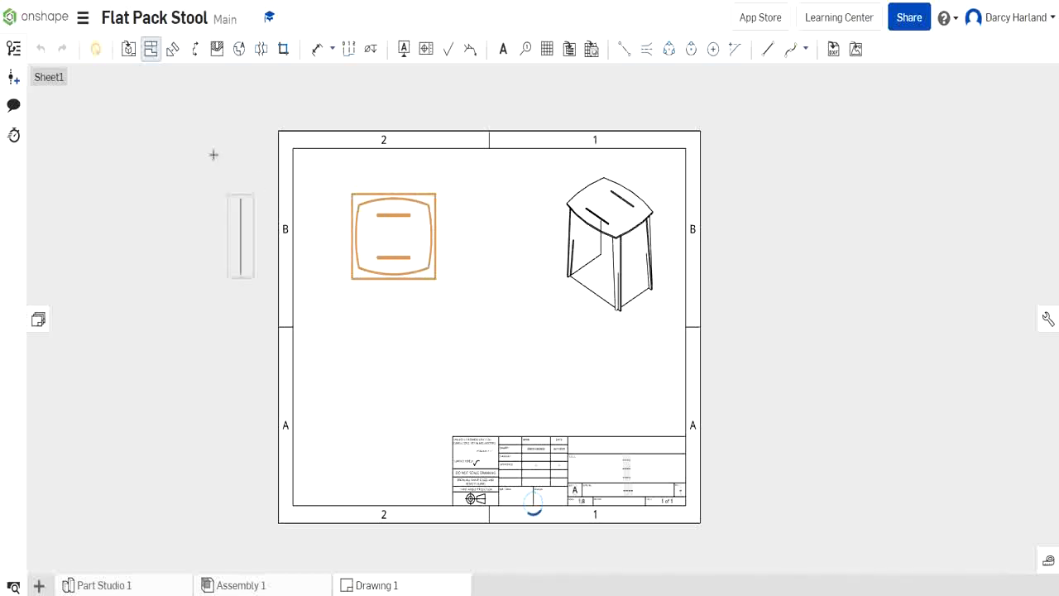
# Insert a top view of Part 2 at the 1:8 sheet scale directly below the Part 1 view
pyautogui.click(129, 50)
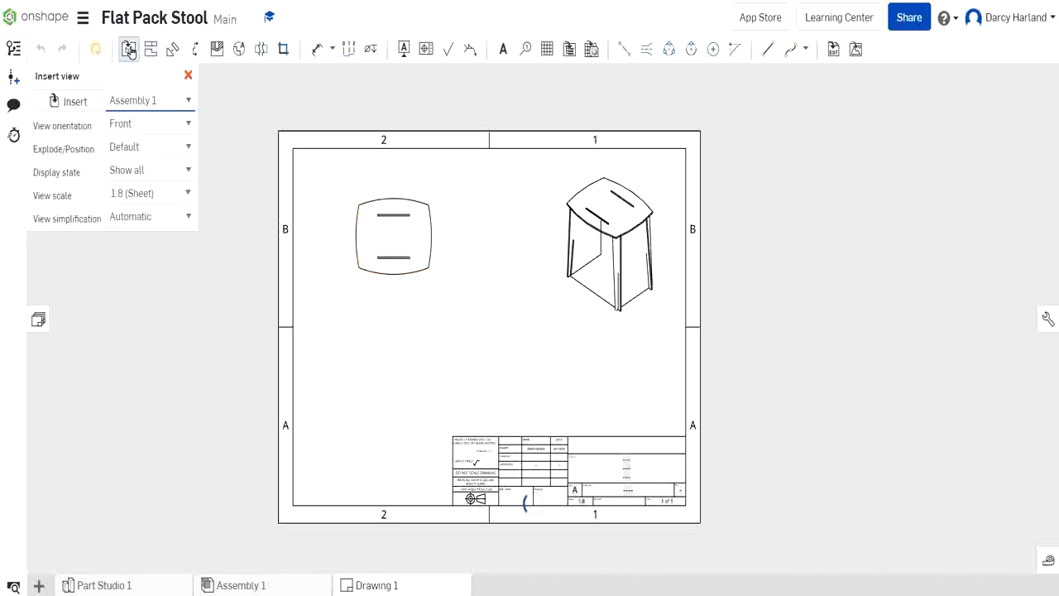
pyautogui.click(91, 103)
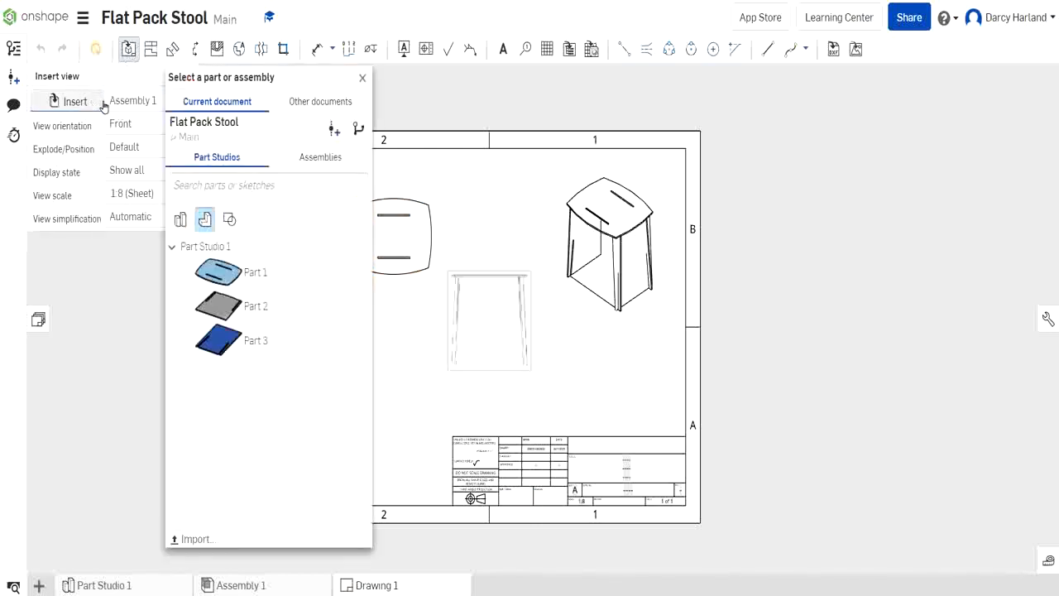
pyautogui.click(319, 323)
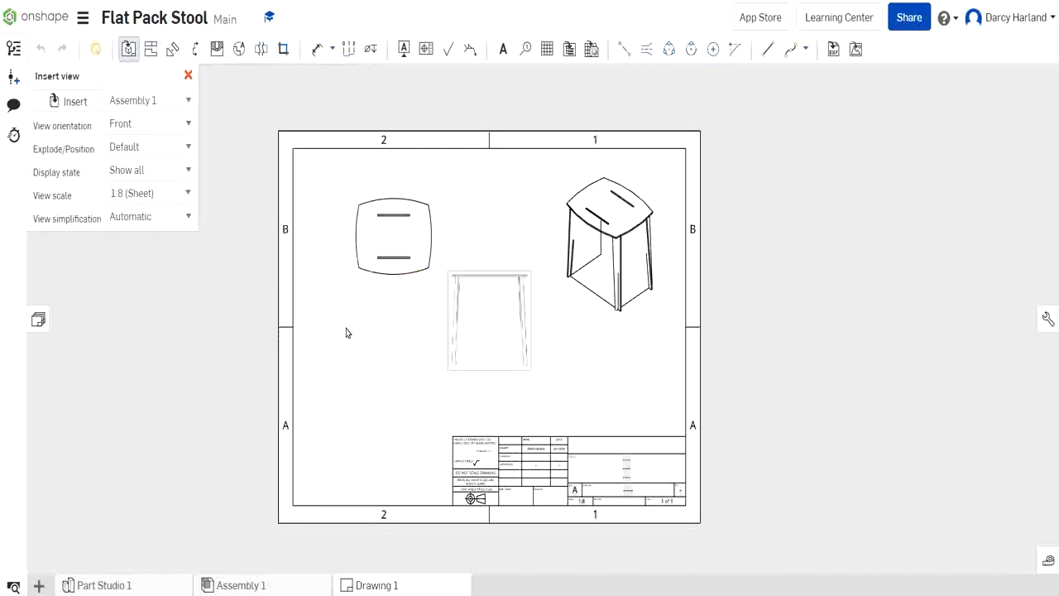
pyautogui.click(184, 125)
pyautogui.click(164, 156)
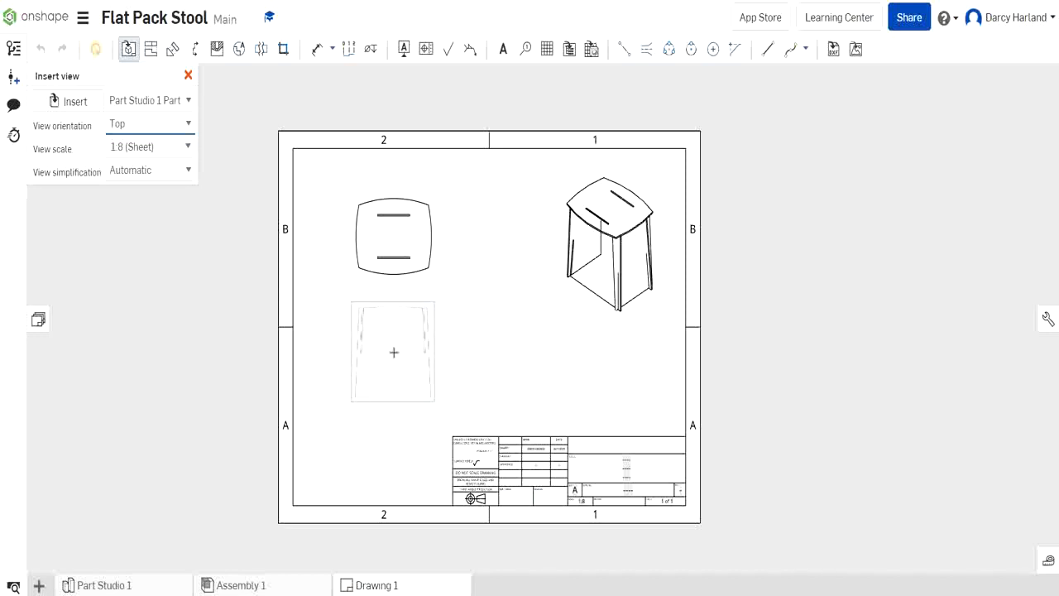
pyautogui.click(394, 352)
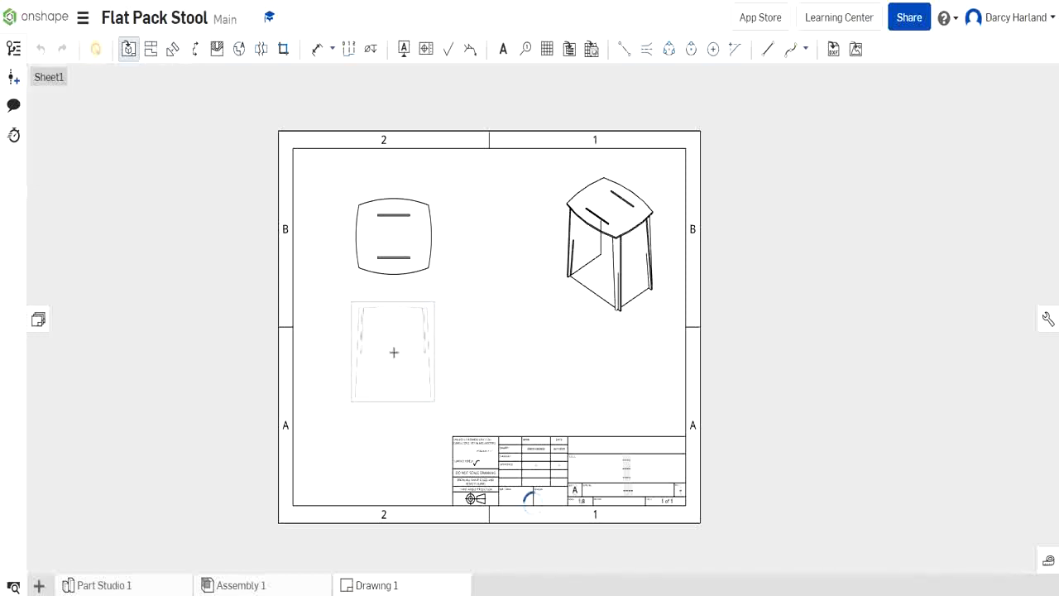
# Insert a top view of Part 3 at 1:8 to the right of the Part 2 view and level their bottom edges
pyautogui.click(126, 48)
pyautogui.click(72, 104)
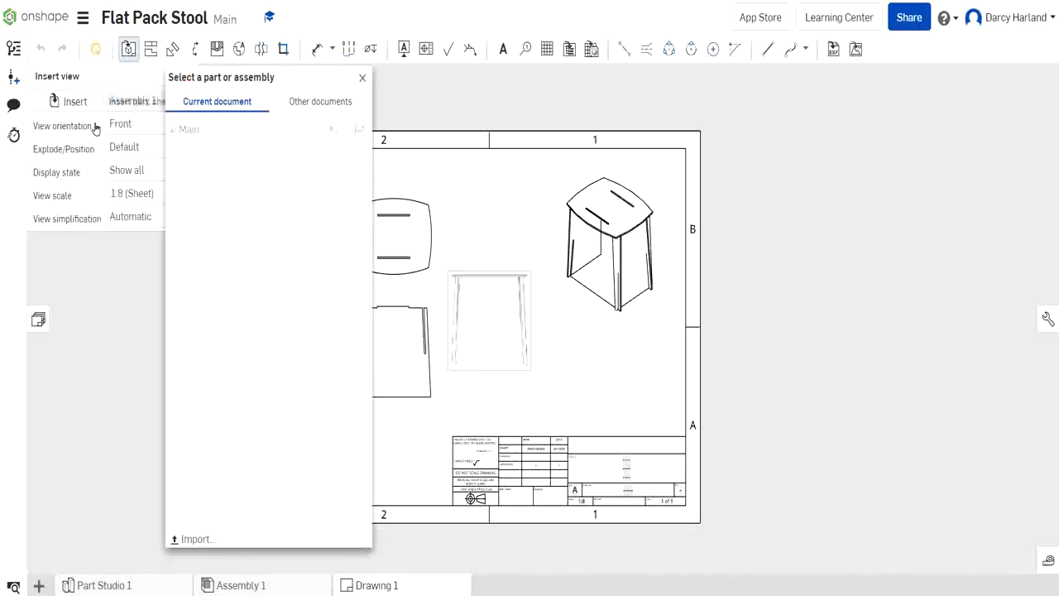
pyautogui.click(253, 351)
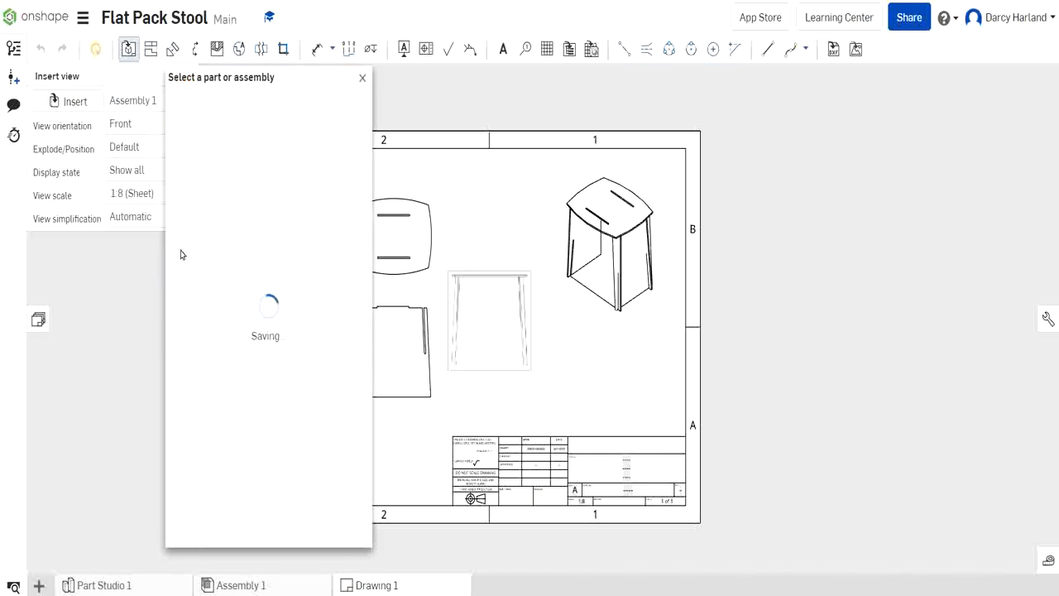
pyautogui.click(139, 126)
pyautogui.click(154, 156)
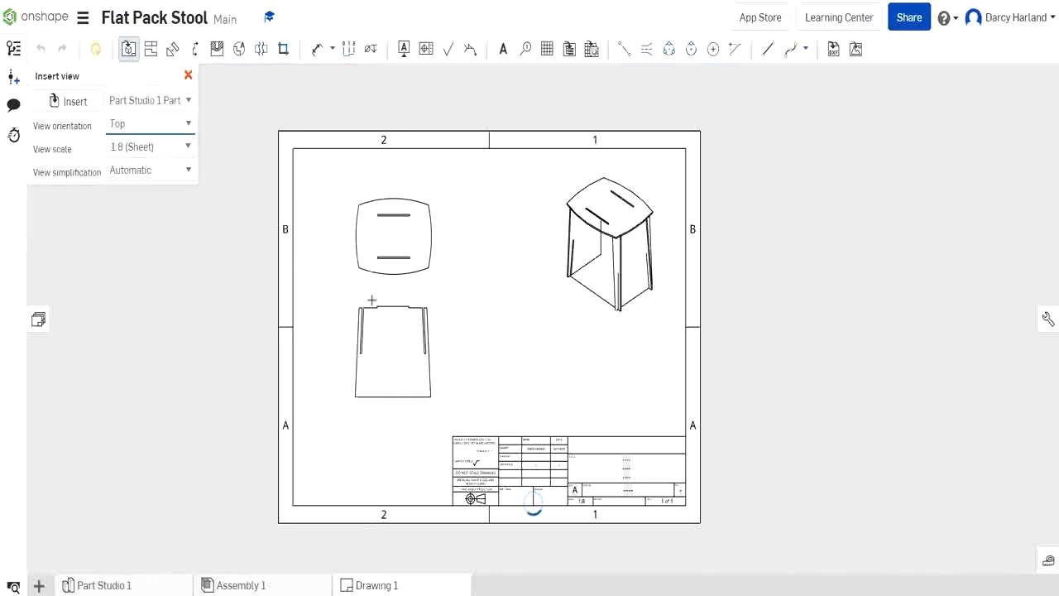
pyautogui.click(504, 350)
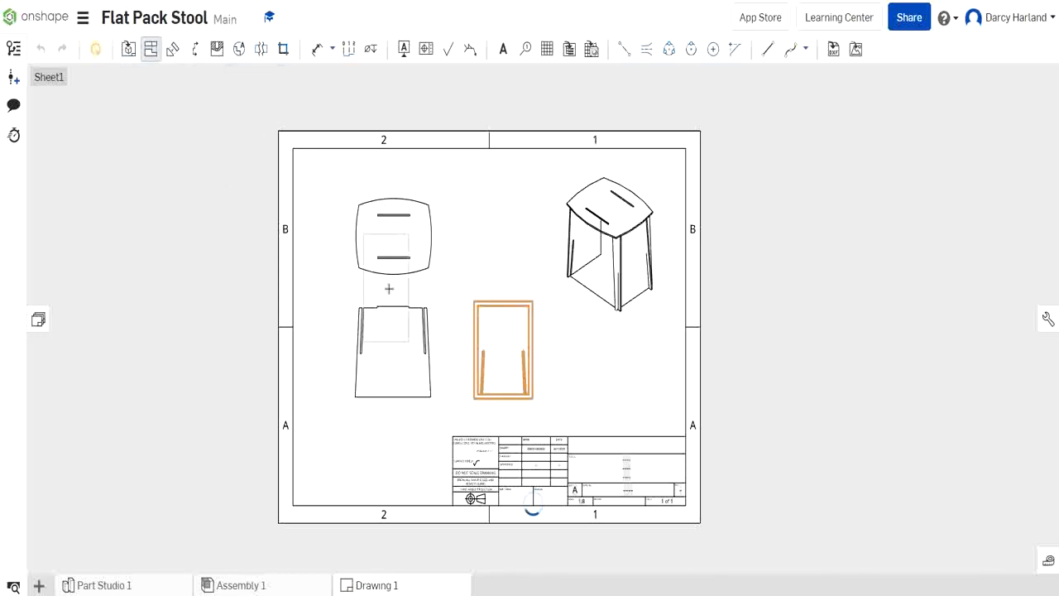
pyautogui.press('Escape')
pyautogui.scroll(5, 439, 292)
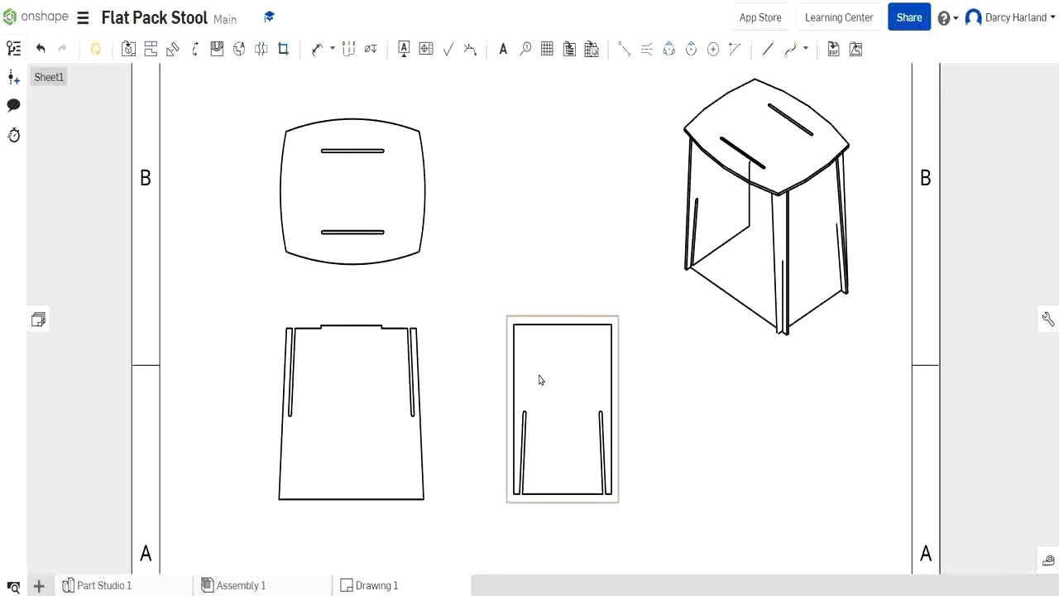
pyautogui.moveTo(539, 374); pyautogui.dragTo(540, 379)
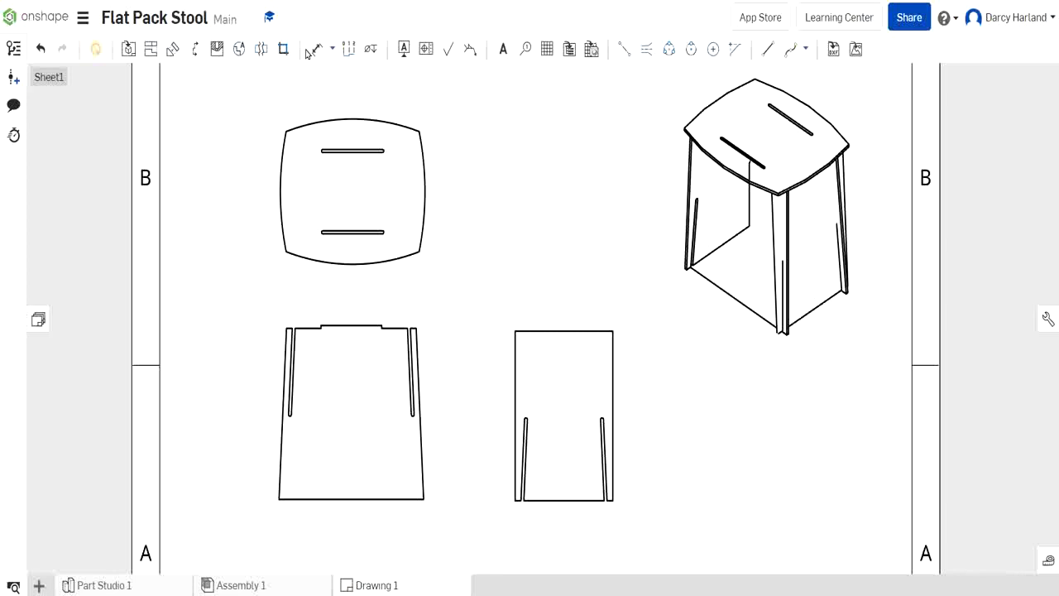
# Dimension the overall height and width of the Part 3 view, placing them beside its right edge and above its top edge
pyautogui.click(315, 54)
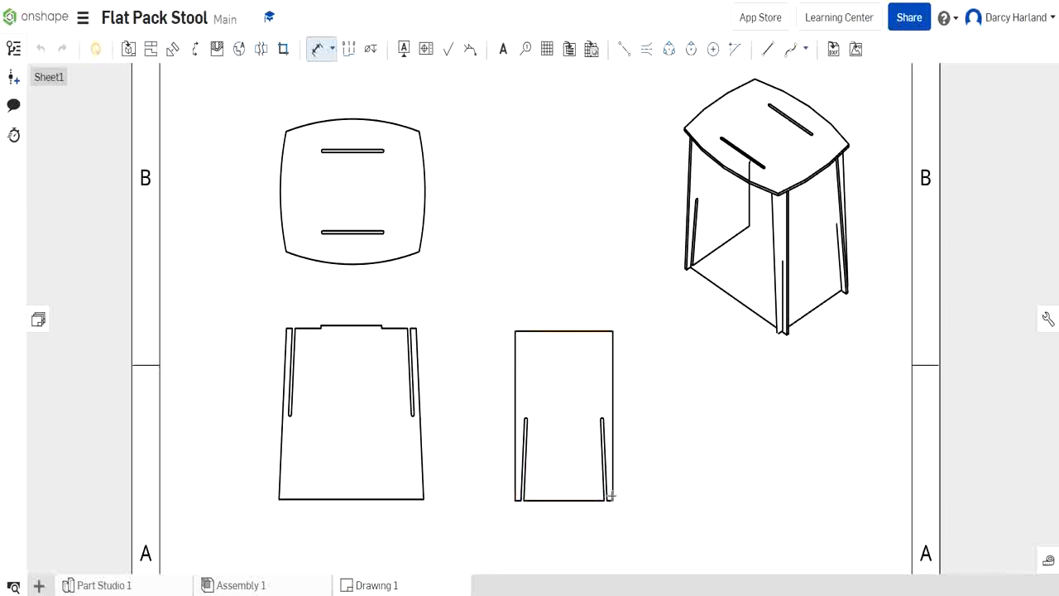
pyautogui.scroll(4, 611, 495)
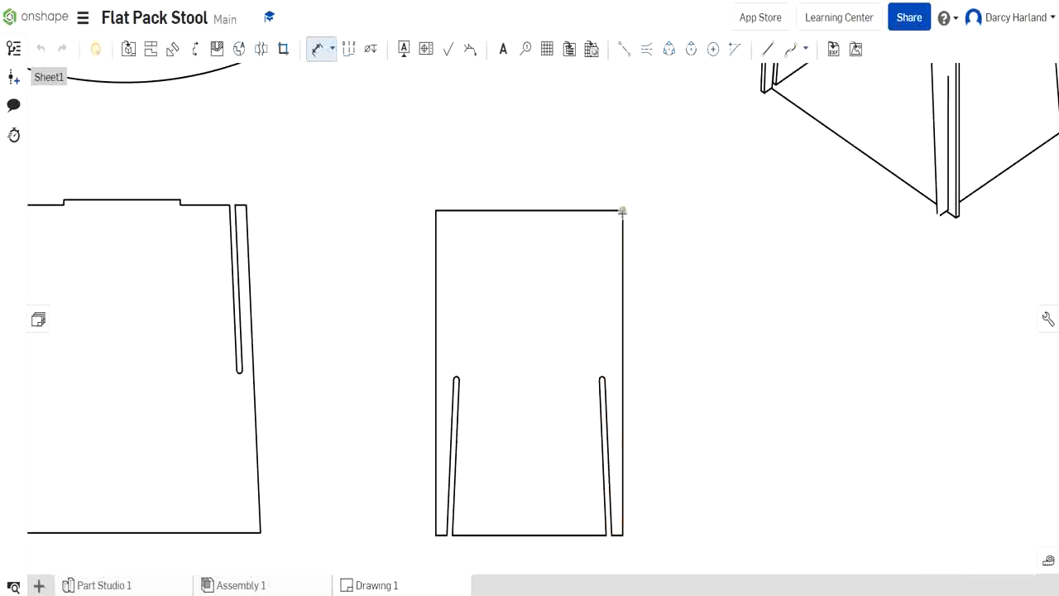
pyautogui.click(624, 296)
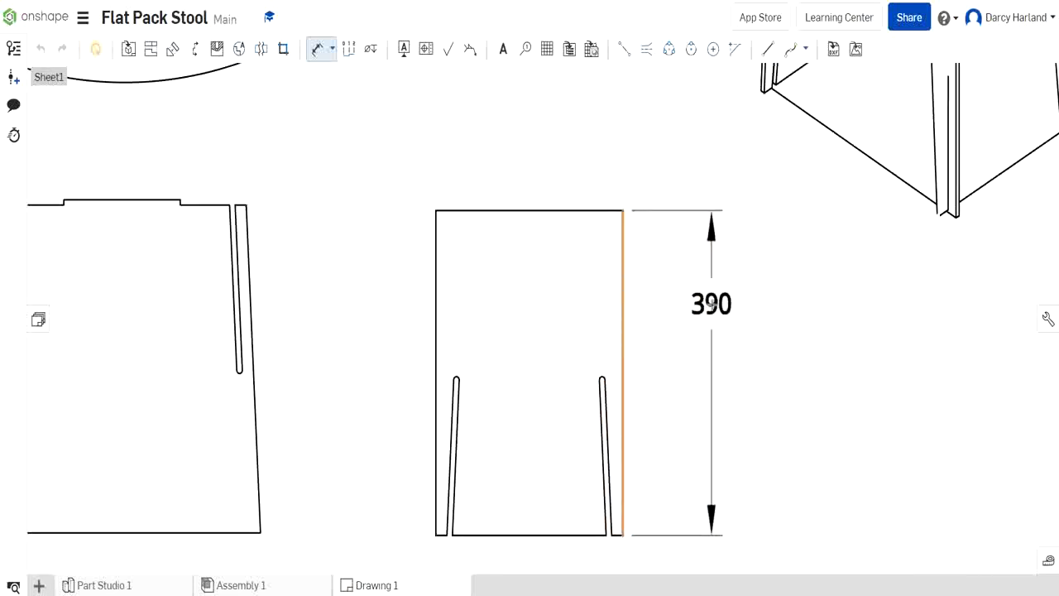
pyautogui.click(733, 340)
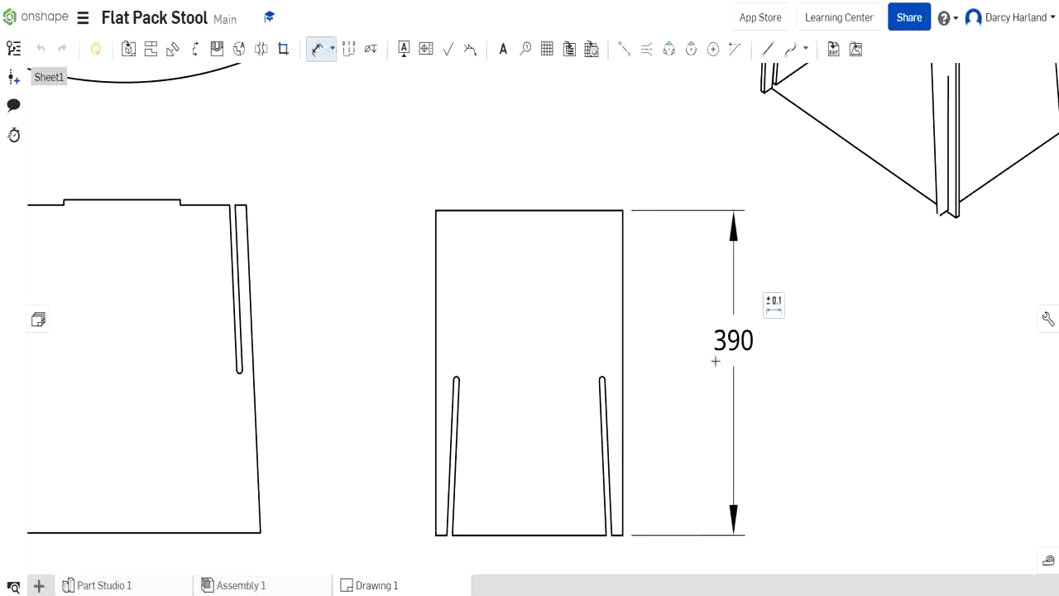
pyautogui.click(505, 211)
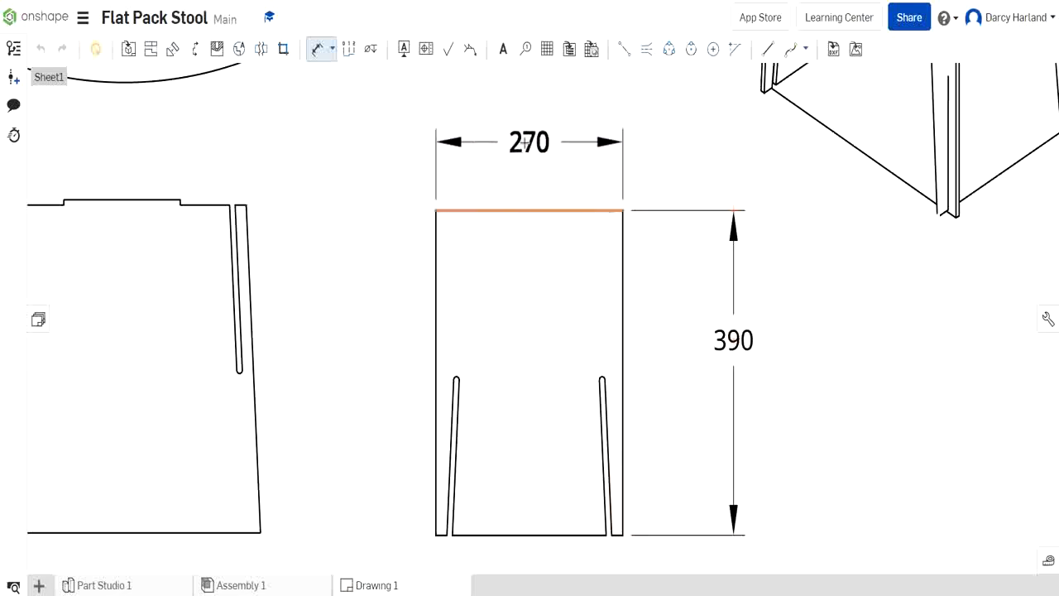
pyautogui.click(527, 144)
# Dimension the length of the right slot's inner edge in the Part 3 view, placing it between the slots
pyautogui.scroll(3, 603, 529)
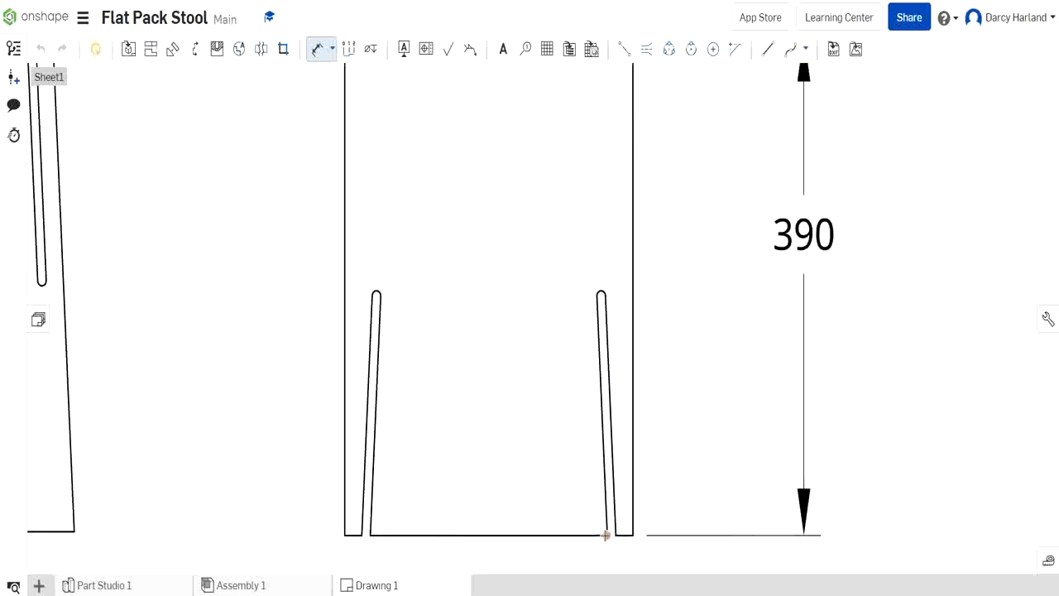
pyautogui.click(596, 280)
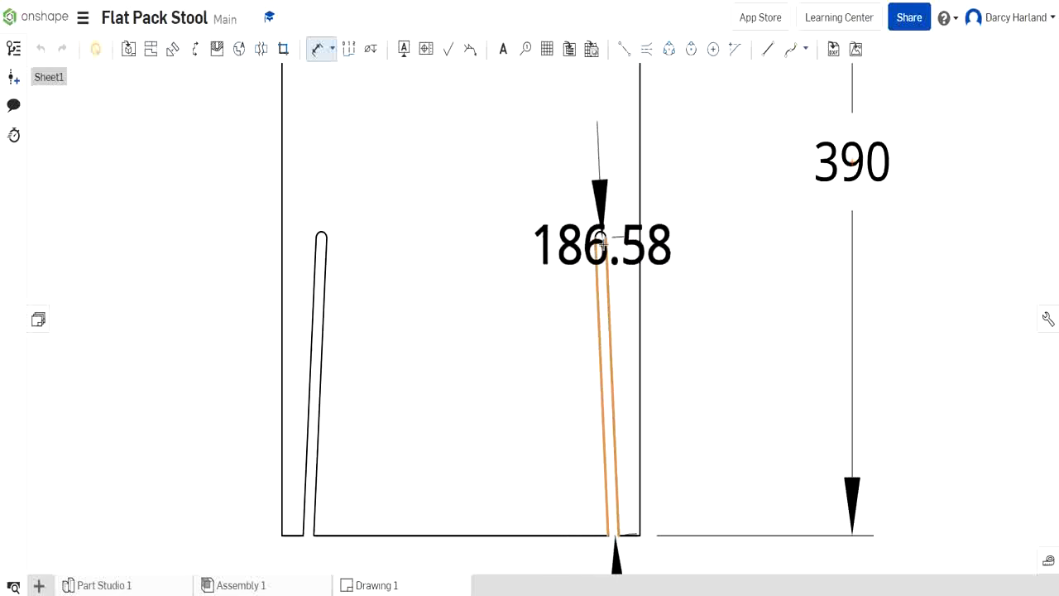
pyautogui.click(596, 171)
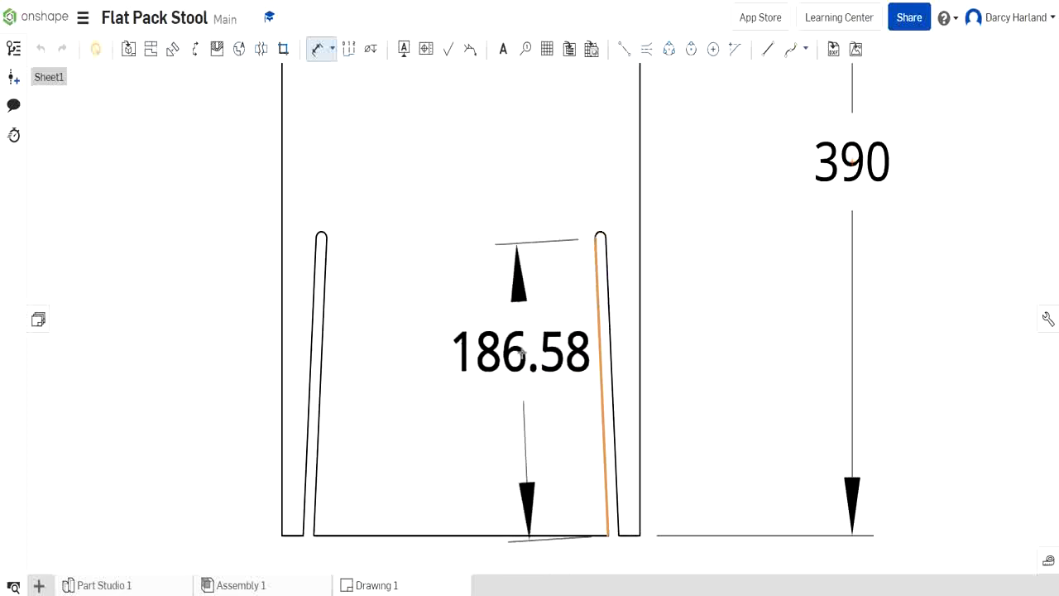
pyautogui.click(517, 364)
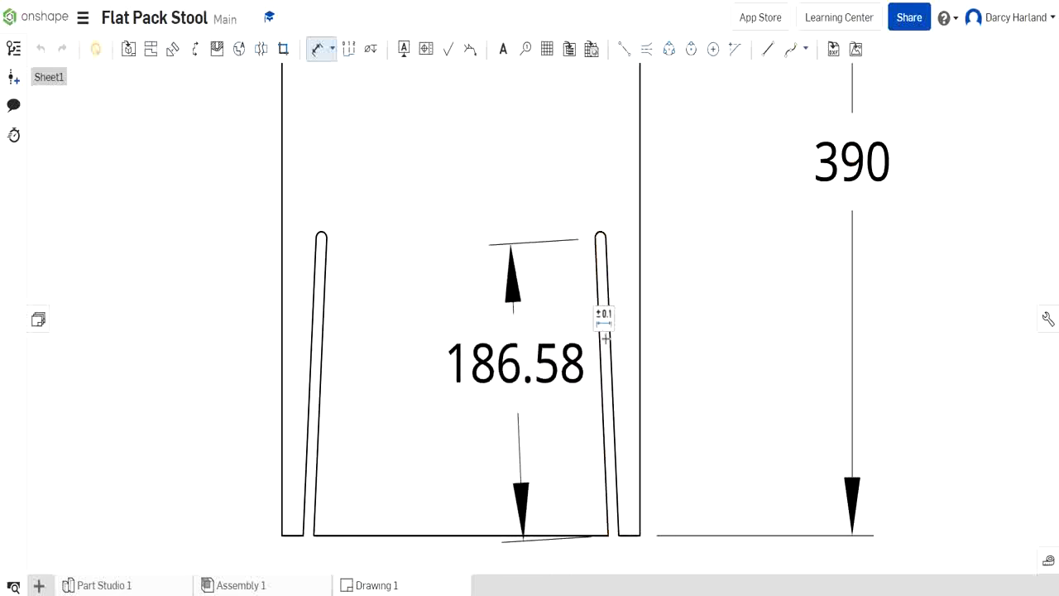
pyautogui.click(567, 536)
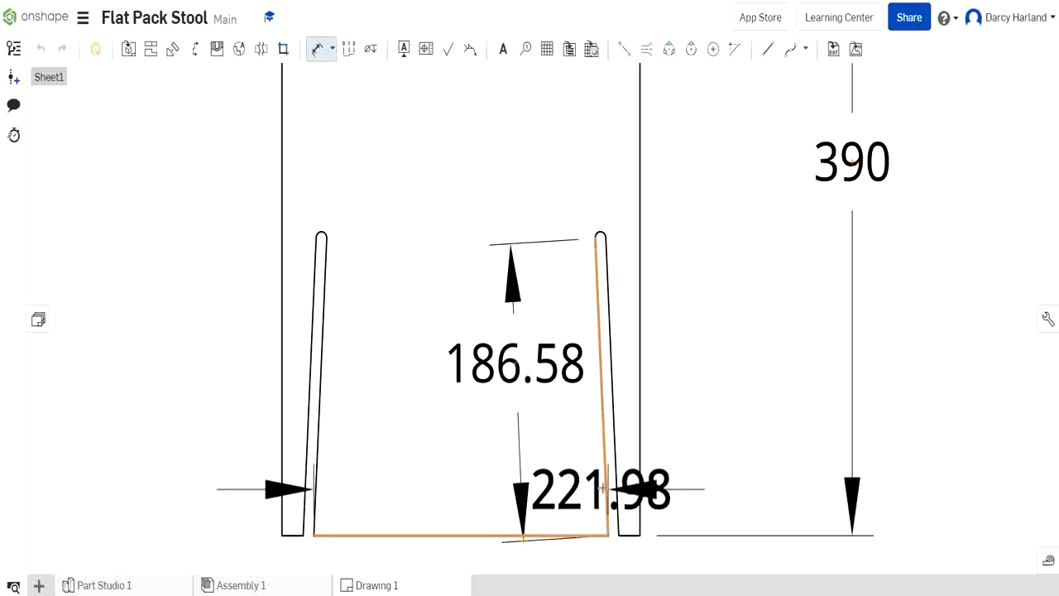
pyautogui.click(606, 490)
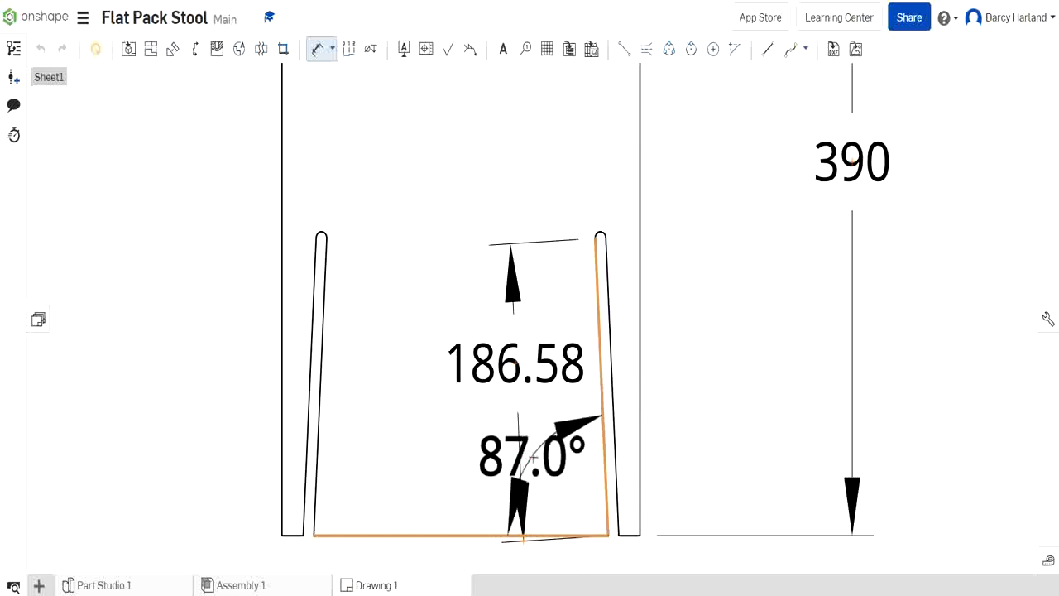
pyautogui.press('Escape')
# Dimension the angle between the left slot's inner edge and the bottom edge of the Part 3 view
pyautogui.click(321, 51)
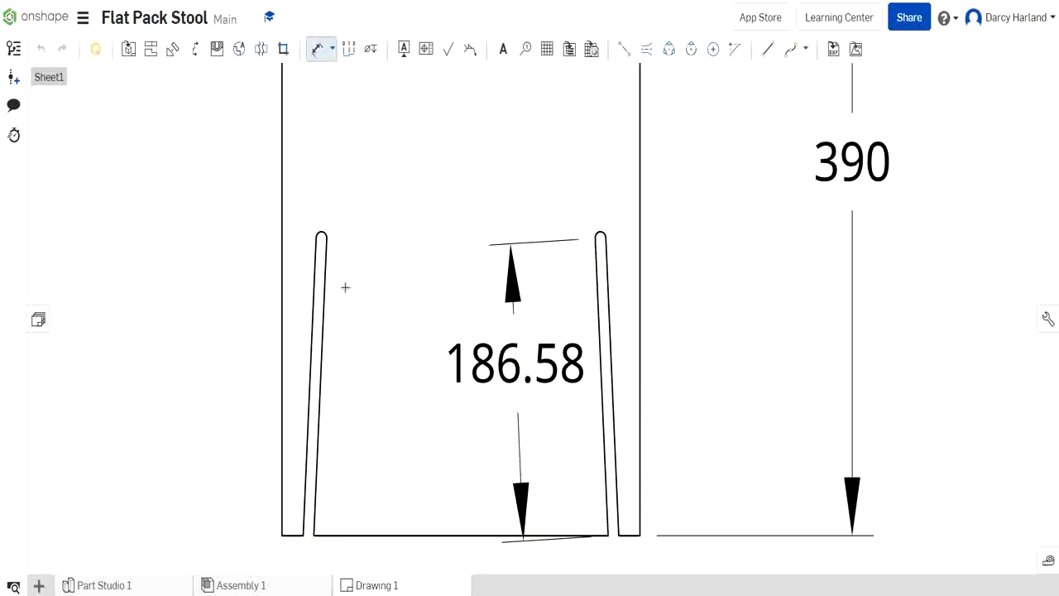
pyautogui.click(319, 488)
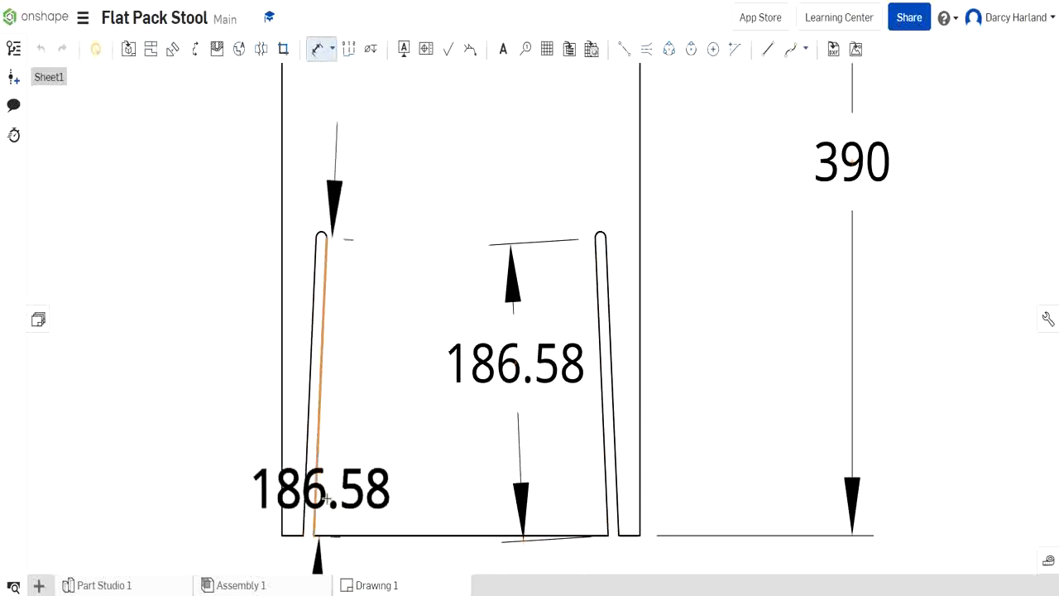
pyautogui.click(365, 535)
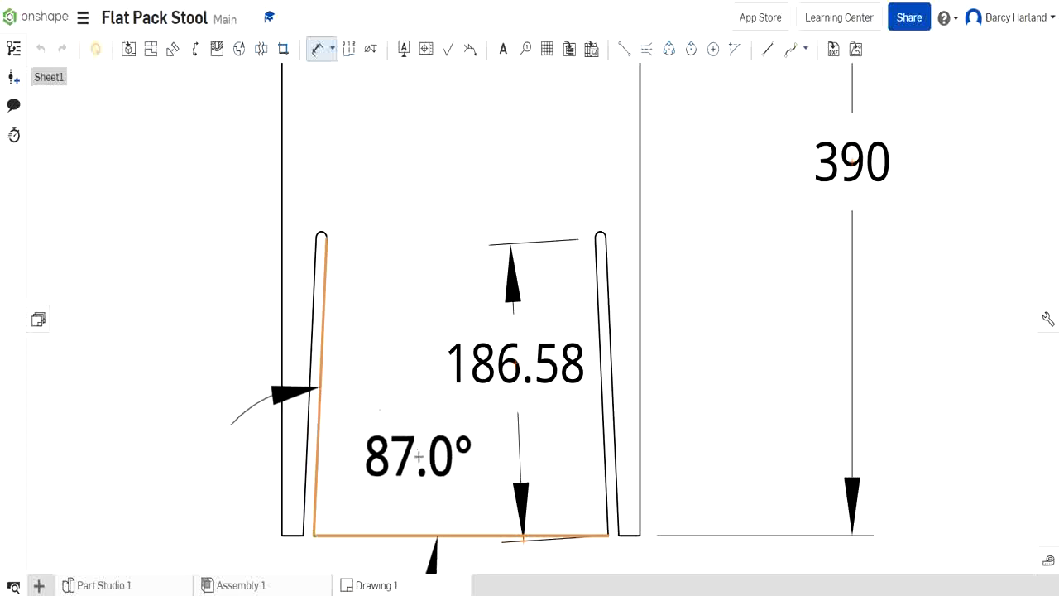
pyautogui.click(392, 470)
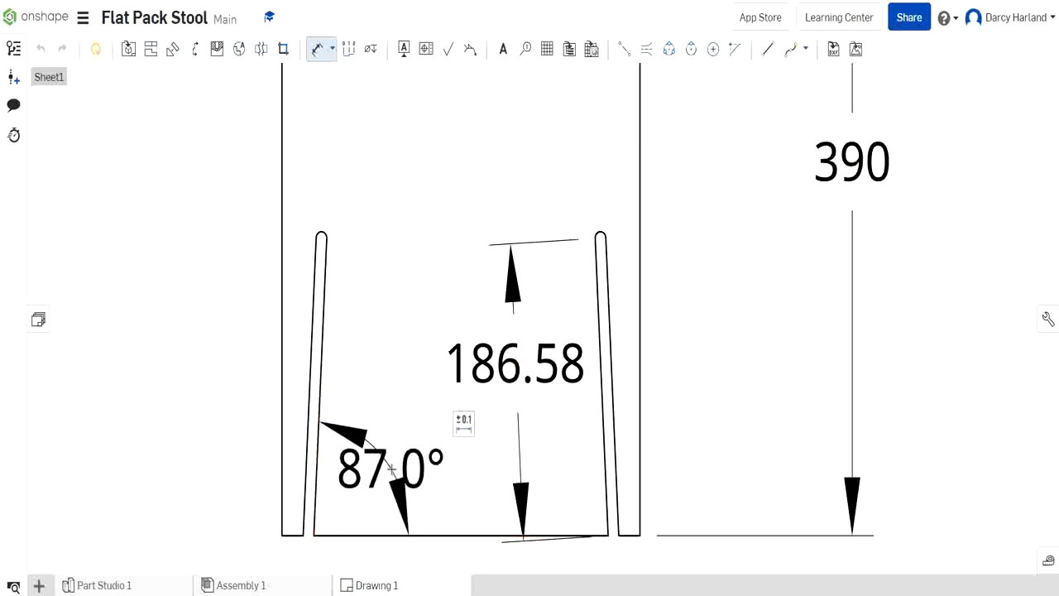
pyautogui.scroll(-3, 393, 361)
pyautogui.press('Escape')
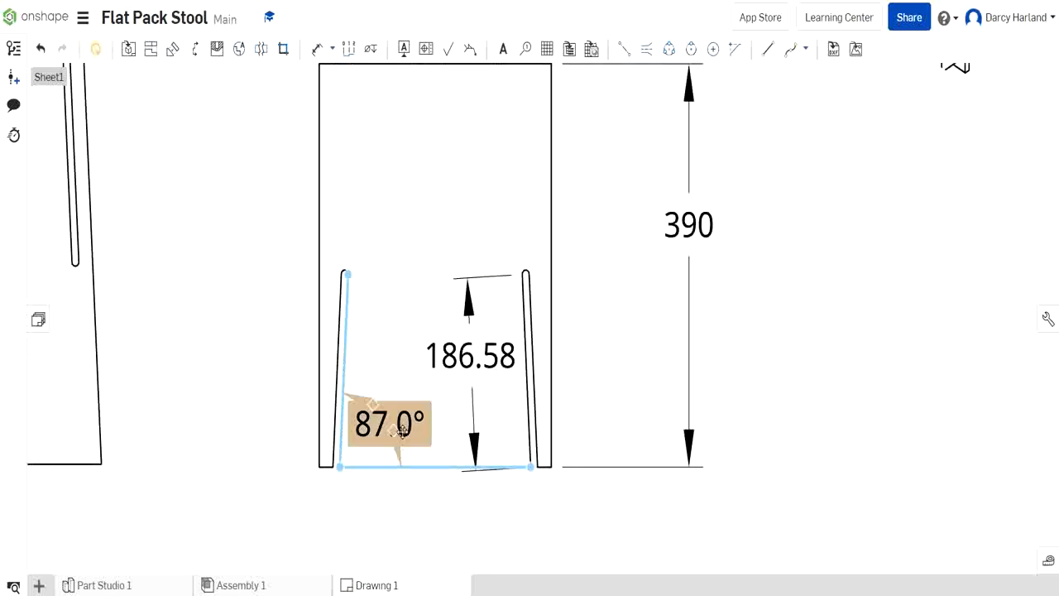
# Override the text of the left slot's angle dimension with 87° and adjust its placement inside the part
pyautogui.click(405, 424)
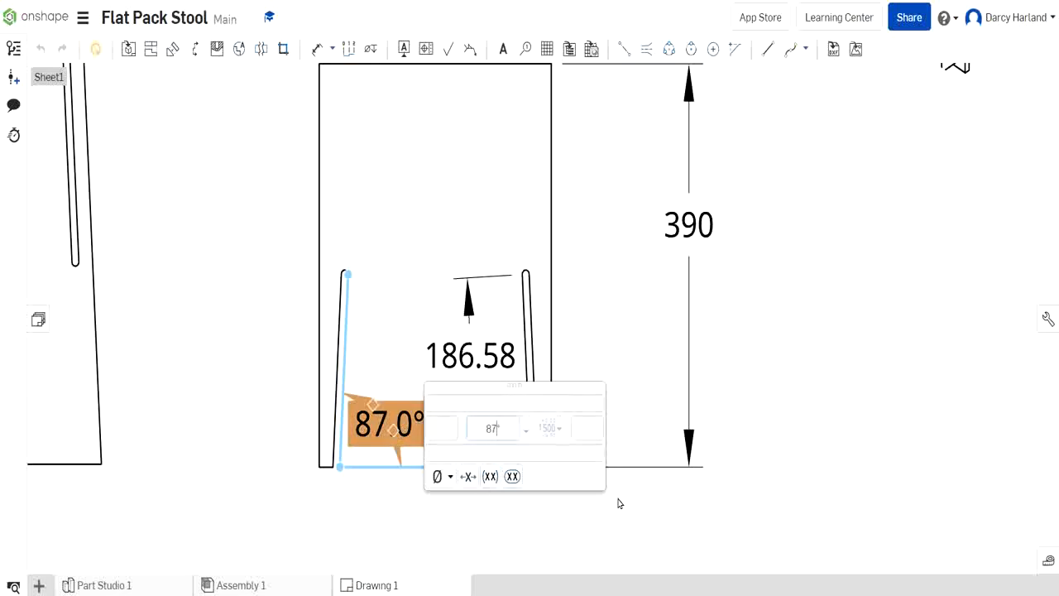
pyautogui.press('Return')
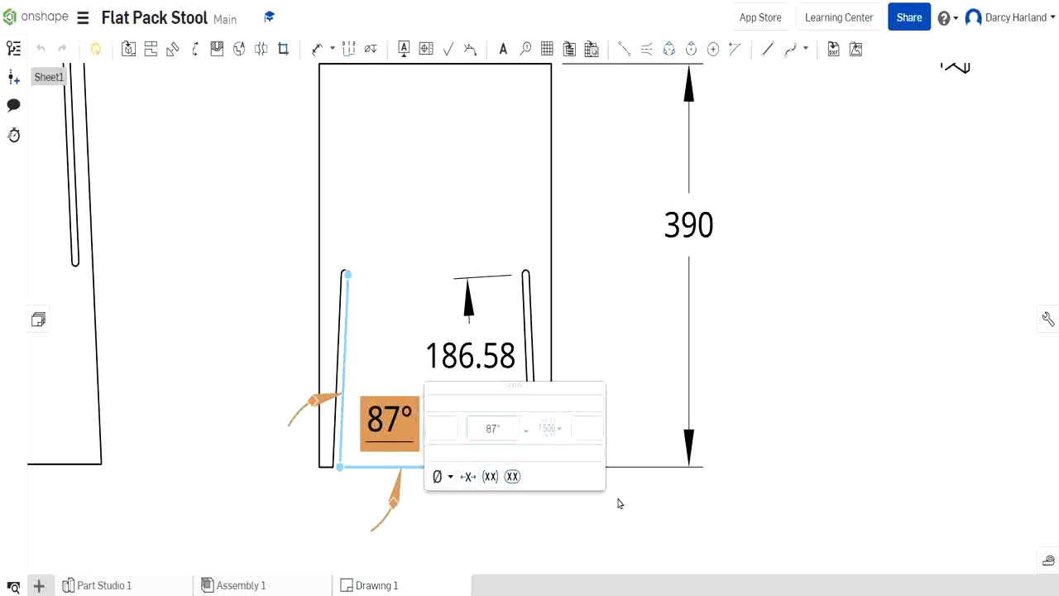
pyautogui.click(378, 296)
pyautogui.moveTo(384, 418)
pyautogui.mouseDown()
pyautogui.moveTo(375, 412)
pyautogui.moveTo(397, 396)
pyautogui.moveTo(374, 426)
pyautogui.moveTo(383, 424)
pyautogui.mouseUp()
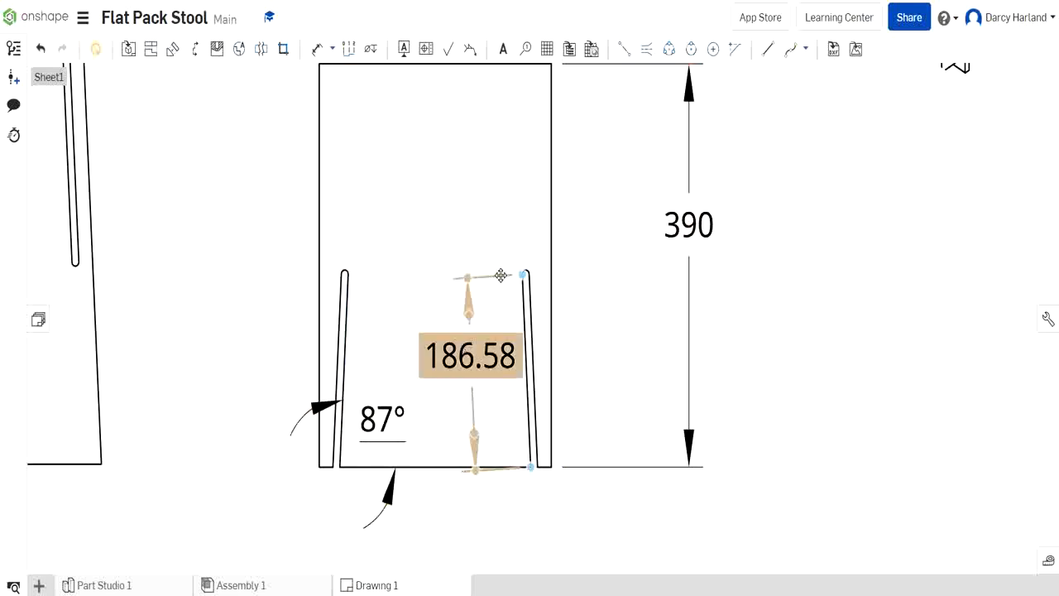
# Override the text of the right slot's length dimension in the Part 3 view with 186
pyautogui.scroll(-2, 692, 245)
pyautogui.moveTo(690, 241)
pyautogui.mouseDown(button='middle')
pyautogui.moveTo(548, 283)
pyautogui.moveTo(562, 303)
pyautogui.mouseUp(button='middle')
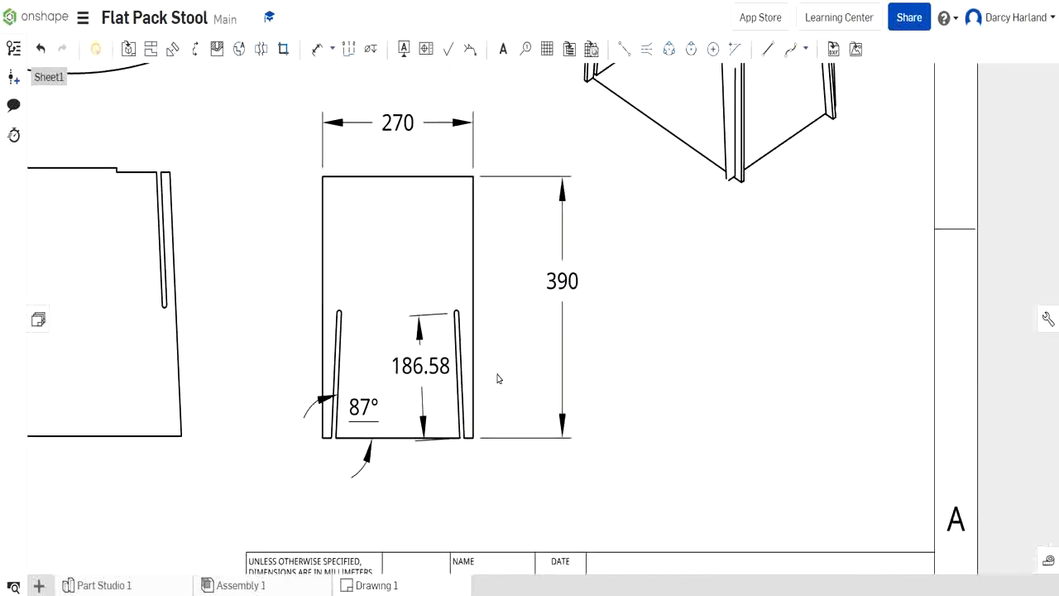
pyautogui.scroll(2, 312, 345)
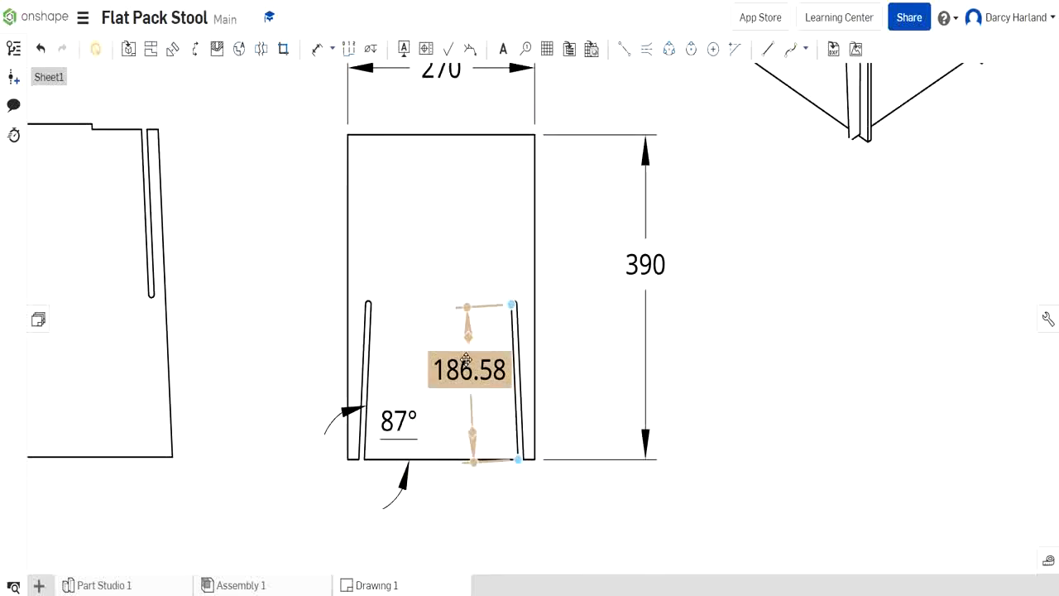
pyautogui.doubleClick(468, 366)
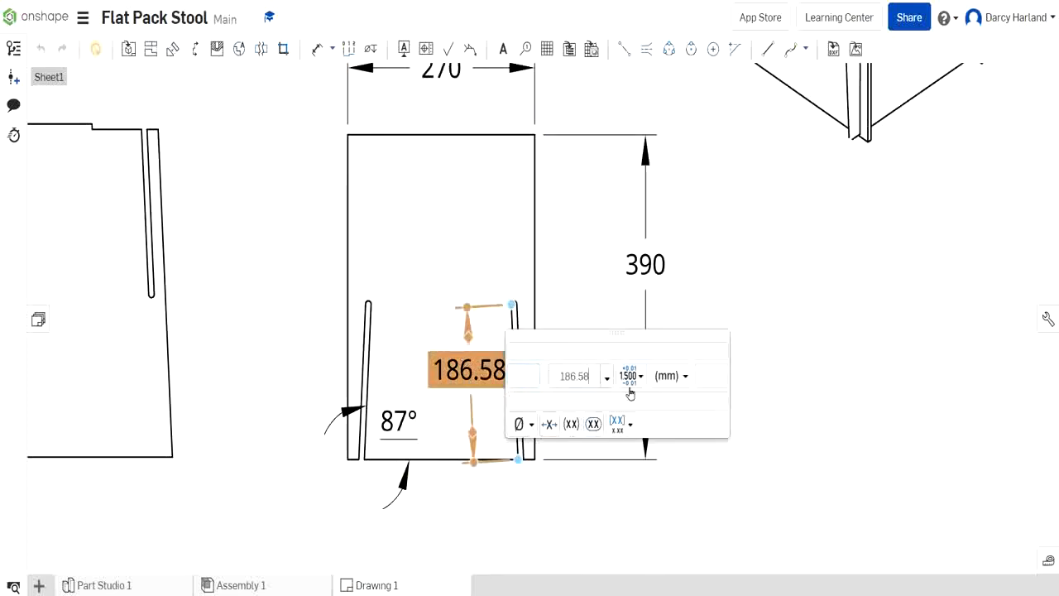
pyautogui.write('186')
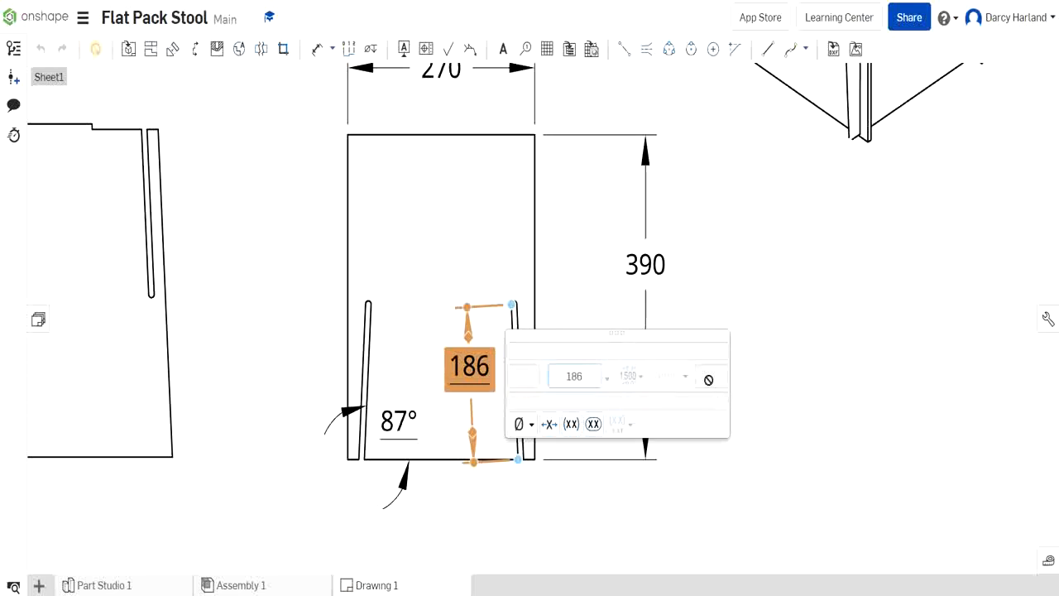
pyautogui.press('Return')
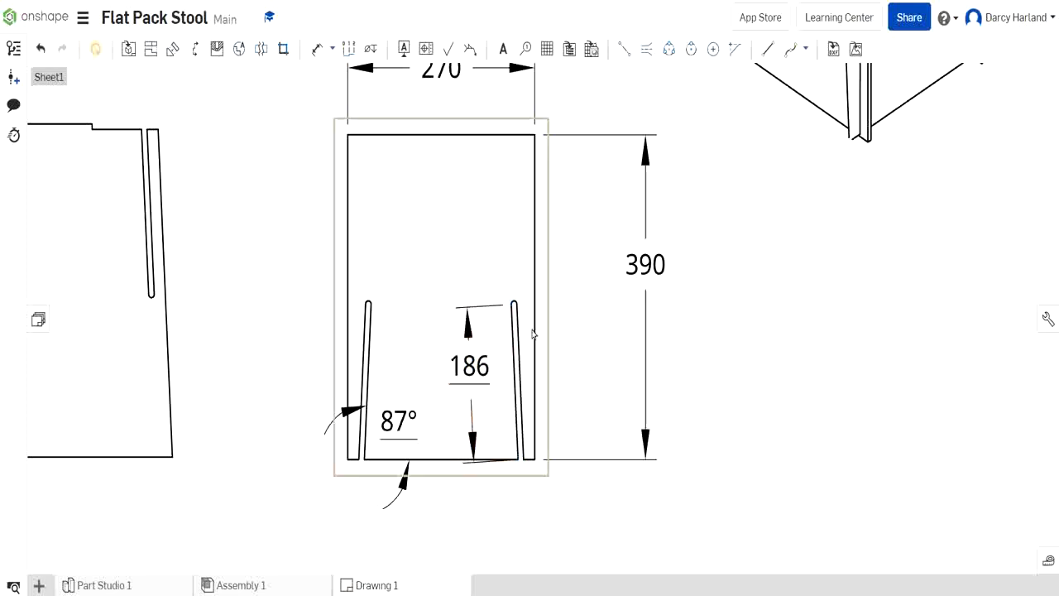
# Dimension the length of the right slot's outer edge in the Part 3 view, placing it outside the part
pyautogui.click(320, 49)
pyautogui.scroll(3, 504, 447)
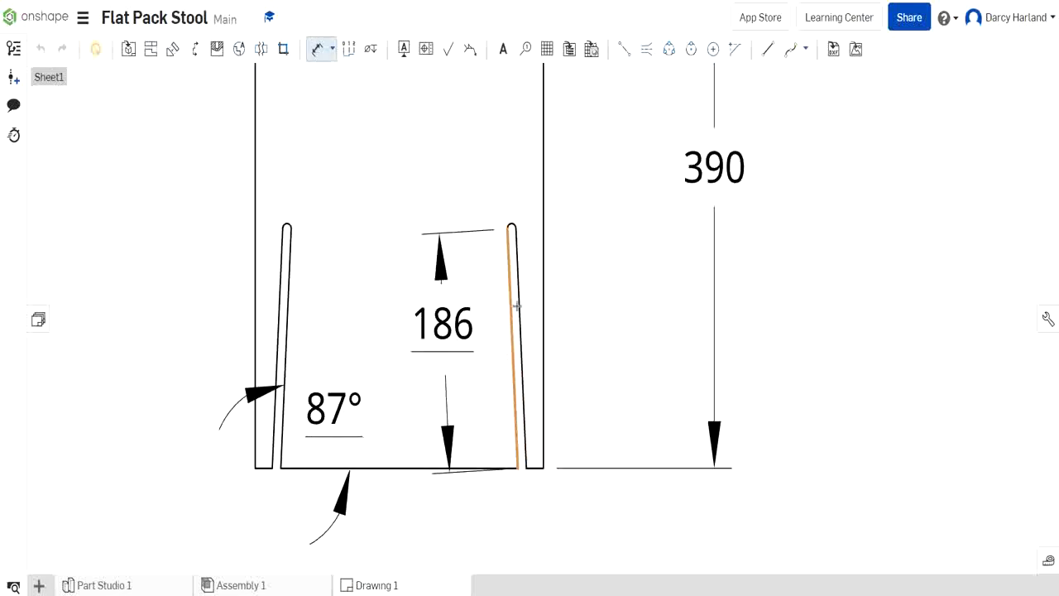
pyautogui.click(516, 306)
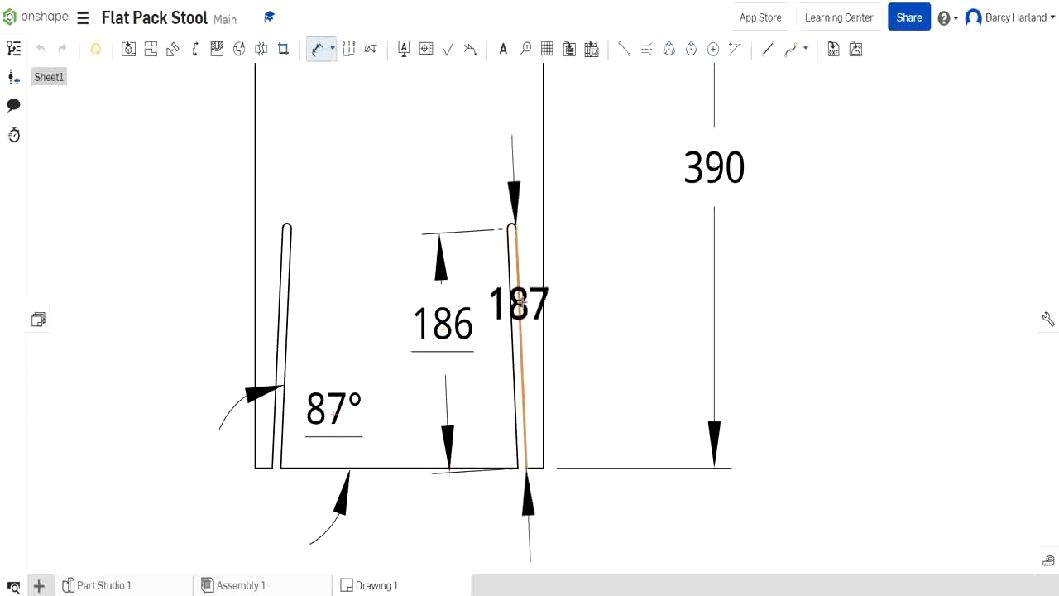
pyautogui.click(609, 339)
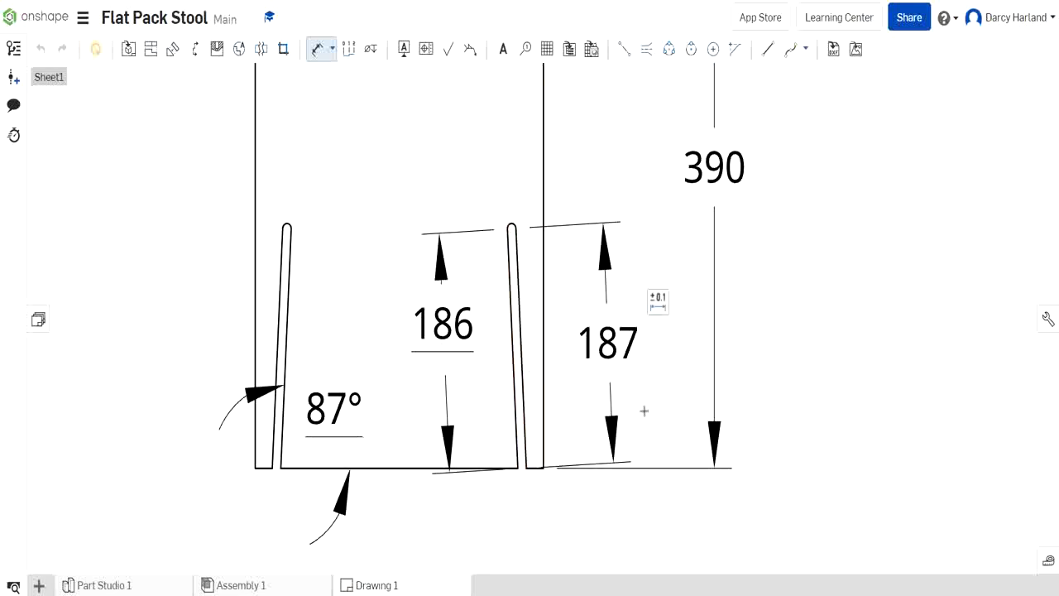
pyautogui.press('Escape')
# Delete the right slot's inner-edge length dimension and move its outer-edge length dimension inside the part, between the slots
pyautogui.click(445, 331)
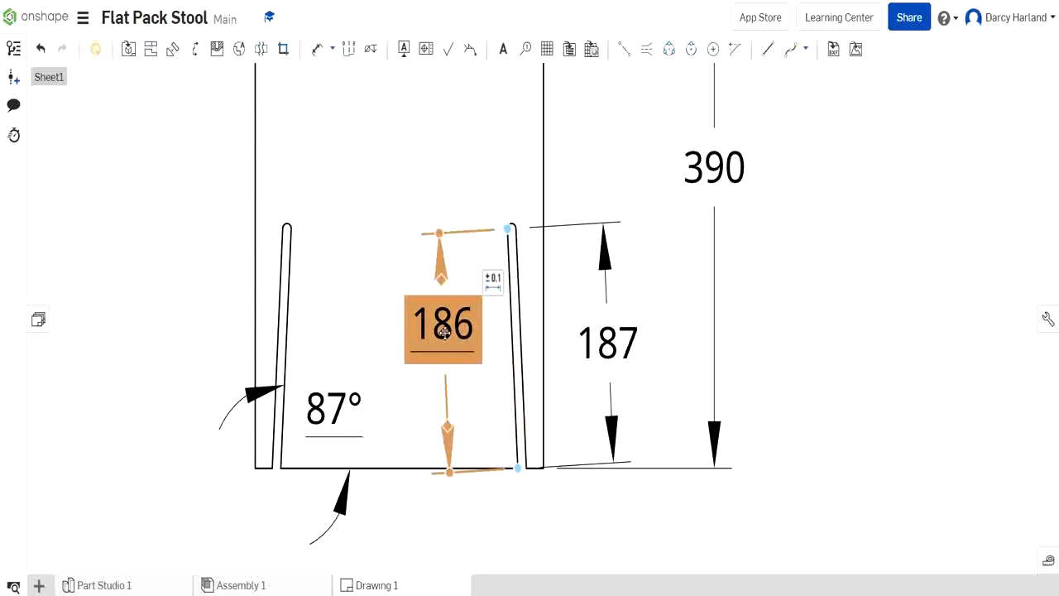
pyautogui.press('Delete')
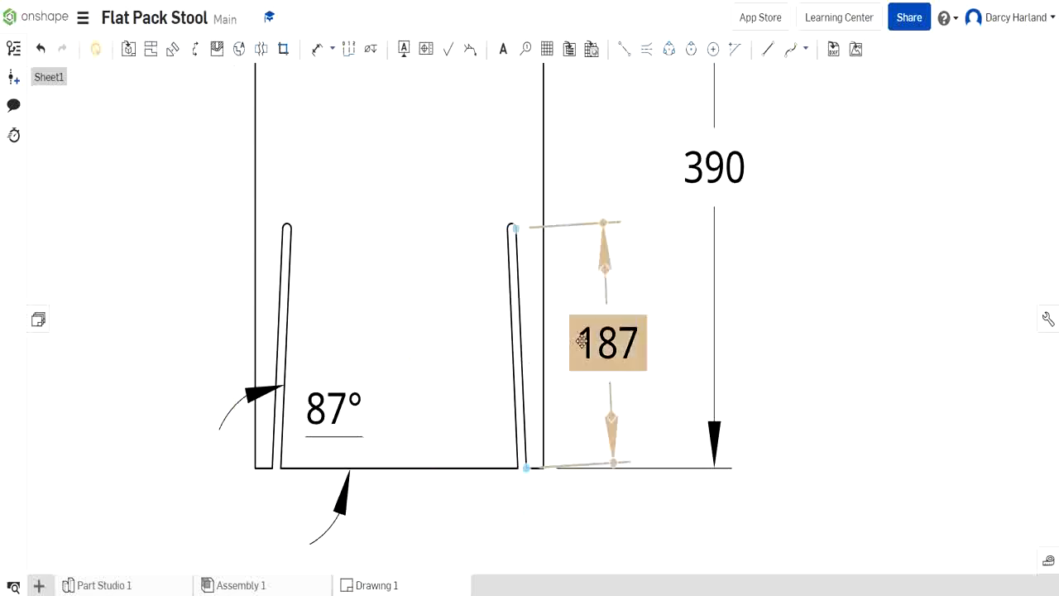
pyautogui.moveTo(606, 342); pyautogui.dragTo(469, 339)
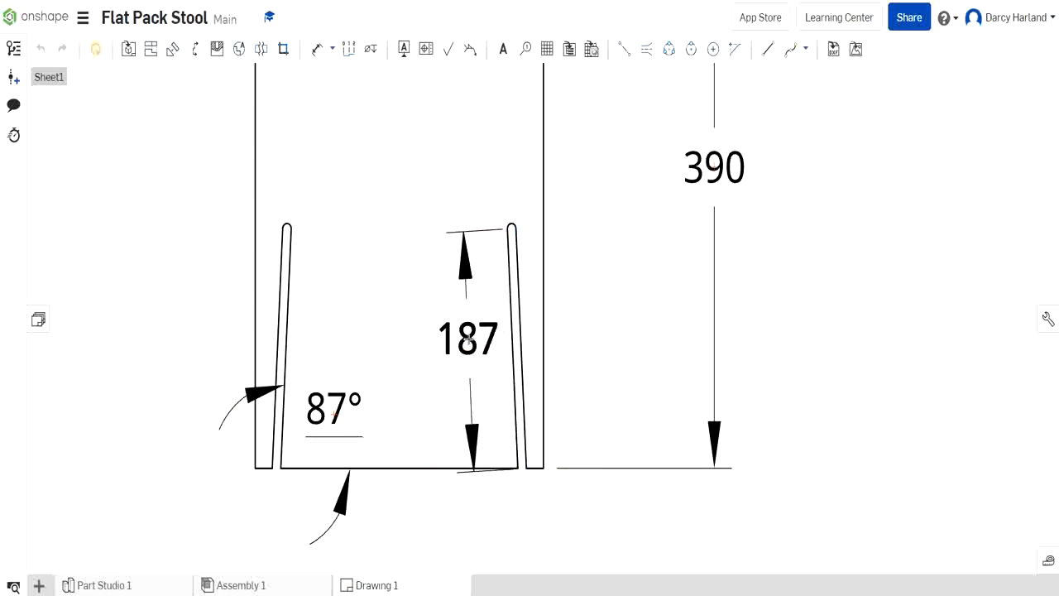
# Dimension the top tab's width and the overall height from the tab's top edge to the bottom edge in the Part 2 view
pyautogui.scroll(-5, 203, 211)
pyautogui.moveTo(204, 210)
pyautogui.mouseDown(button='middle')
pyautogui.moveTo(575, 246)
pyautogui.moveTo(601, 262)
pyautogui.mouseUp(button='middle')
pyautogui.click(311, 50)
pyautogui.scroll(3, 401, 131)
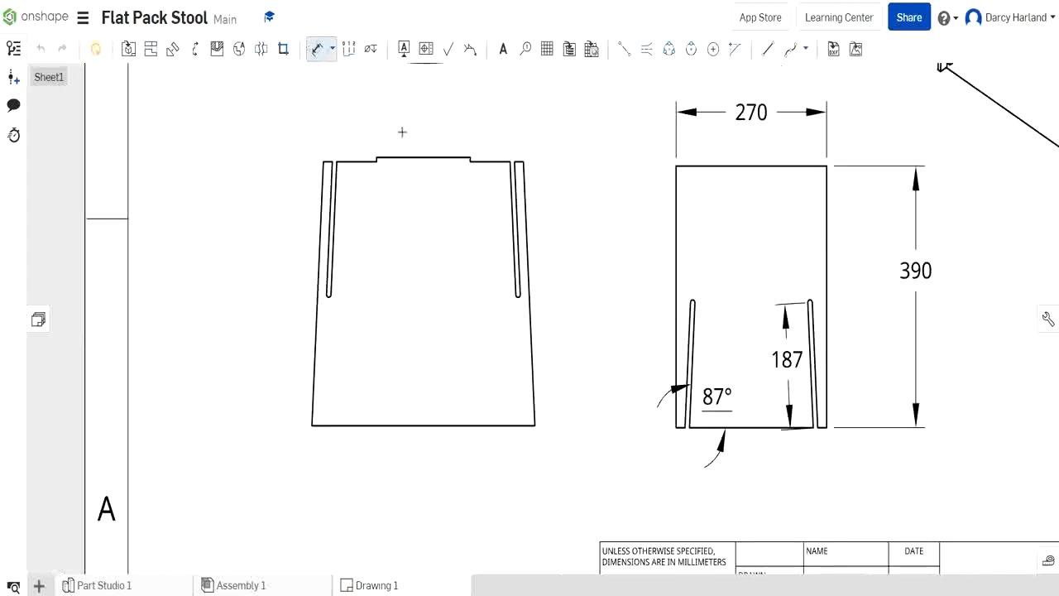
pyautogui.click(486, 163)
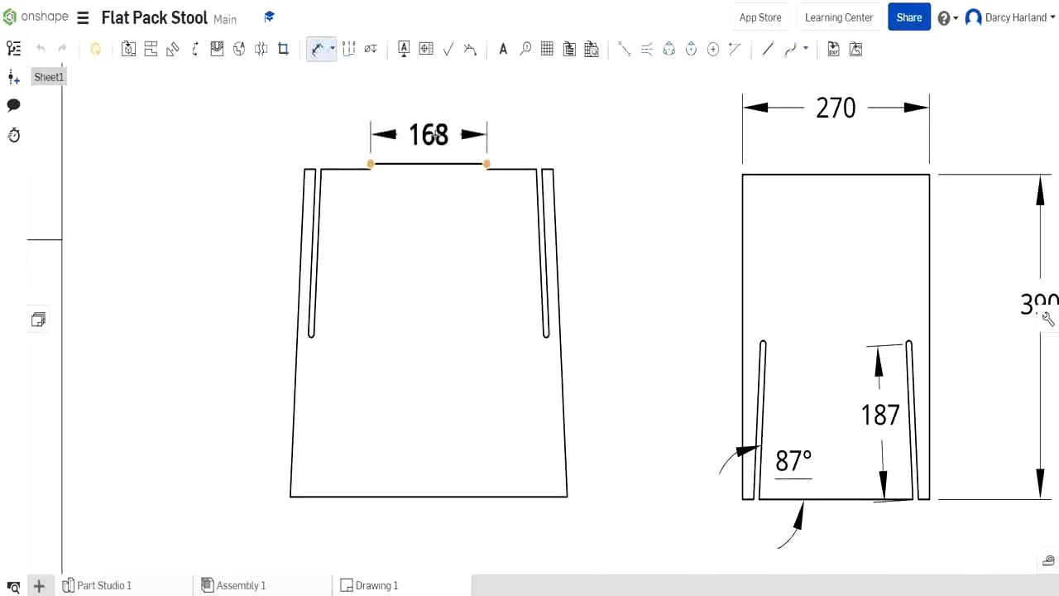
pyautogui.click(429, 134)
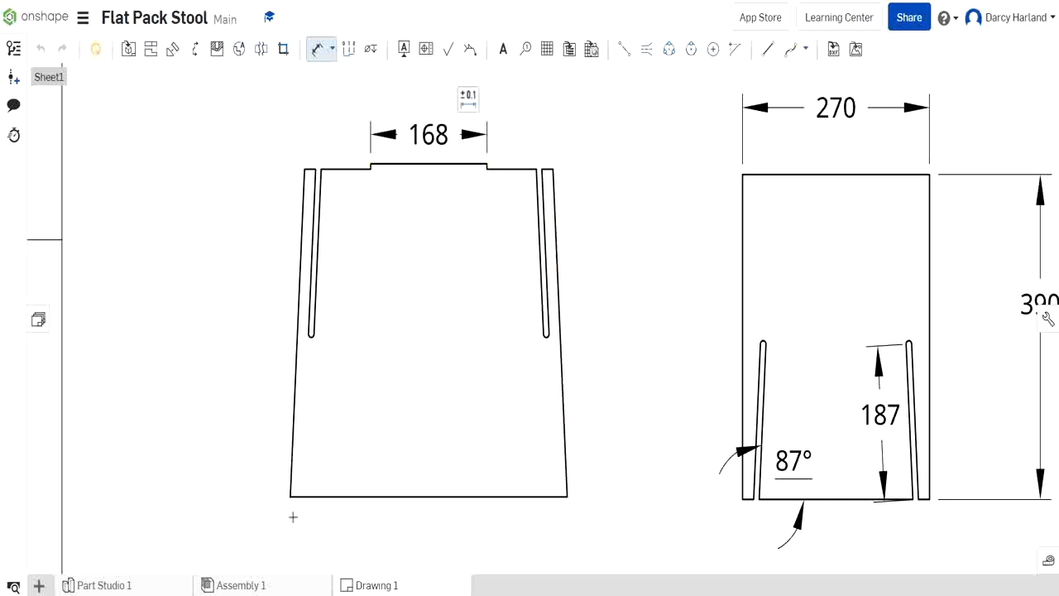
pyautogui.click(312, 496)
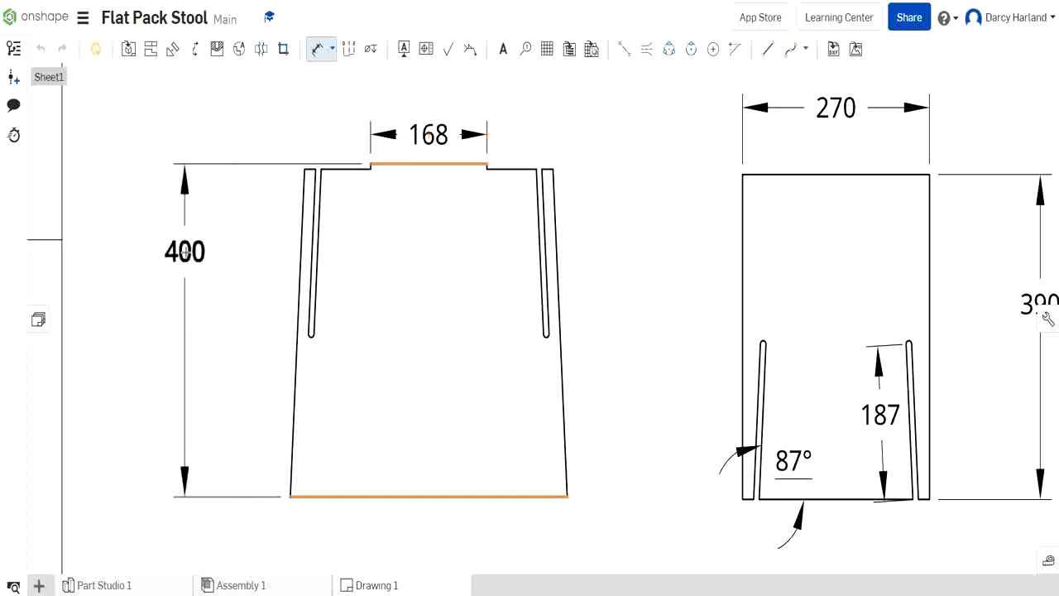
pyautogui.click(184, 252)
pyautogui.scroll(4, 500, 158)
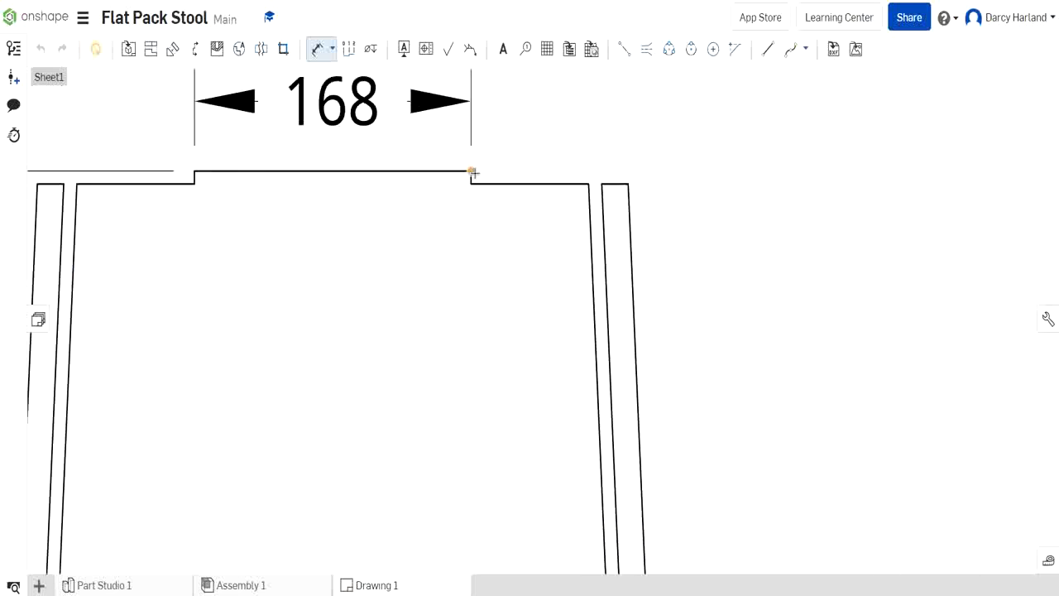
# Dimension the height of the top tab's right-hand step in the Part 2 view, placing it outside the part
pyautogui.click(472, 183)
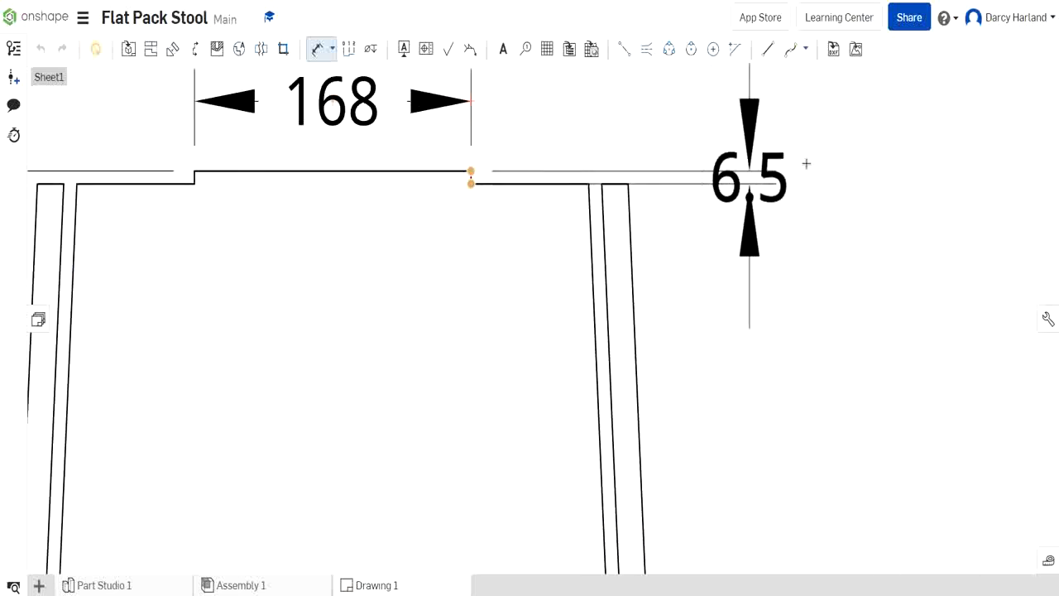
pyautogui.click(762, 201)
pyautogui.scroll(-3, 753, 201)
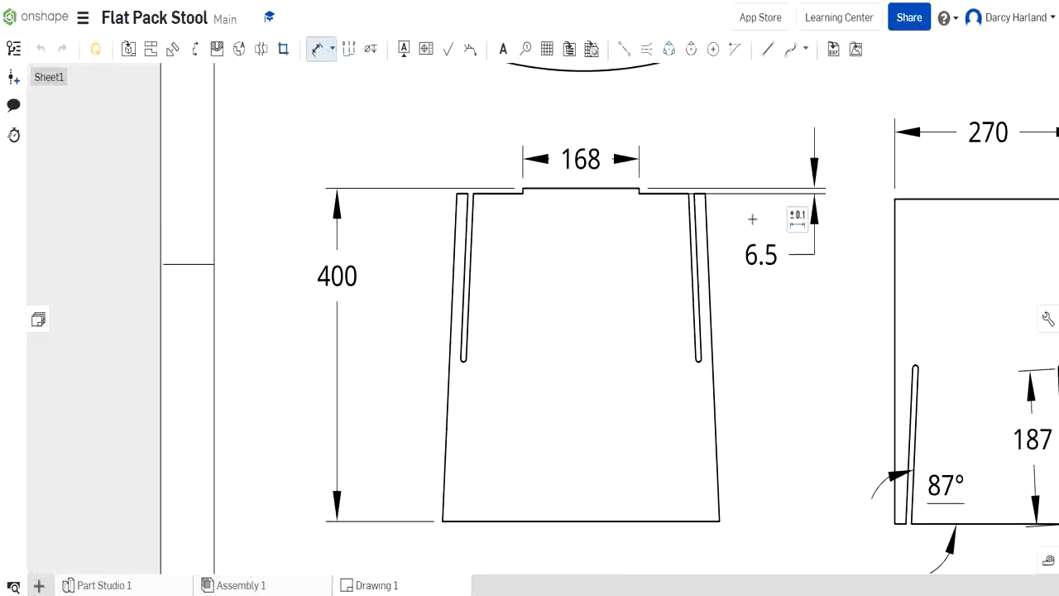
# Dimension the angle between the left slot's inner edge and the adjoining top edge in the Part 2 view
pyautogui.scroll(5, 488, 191)
pyautogui.click(487, 188)
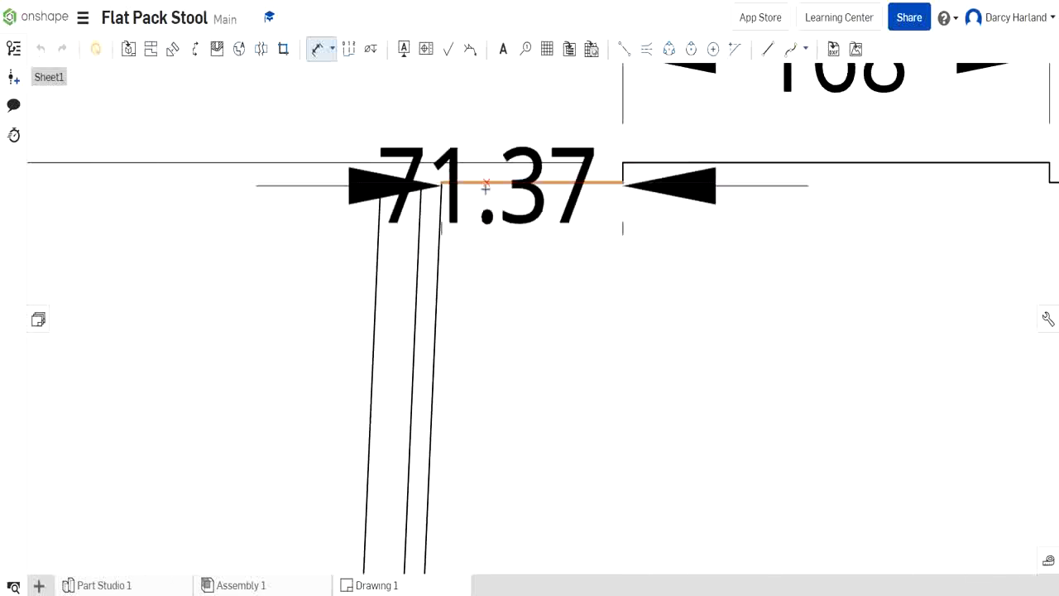
pyautogui.click(439, 235)
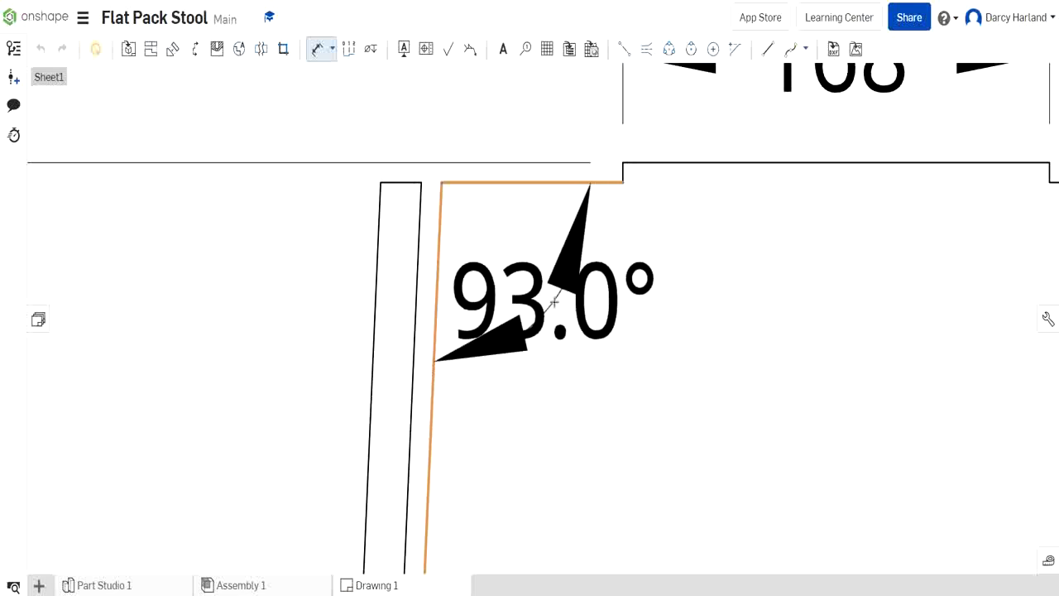
pyautogui.click(575, 319)
pyautogui.scroll(-2, 573, 321)
pyautogui.scroll(-2, 584, 385)
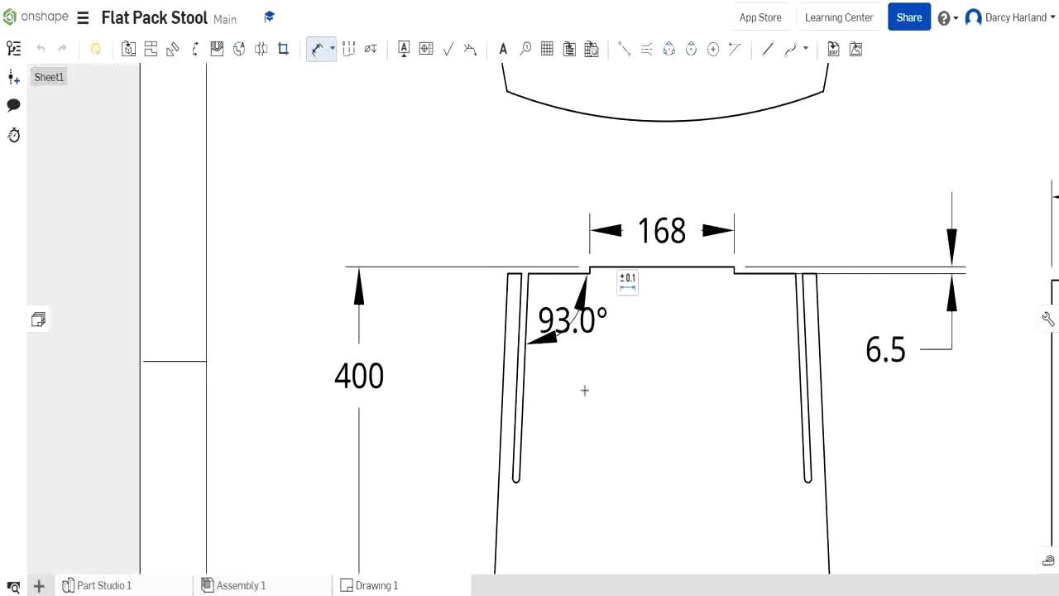
pyautogui.scroll(3, 578, 396)
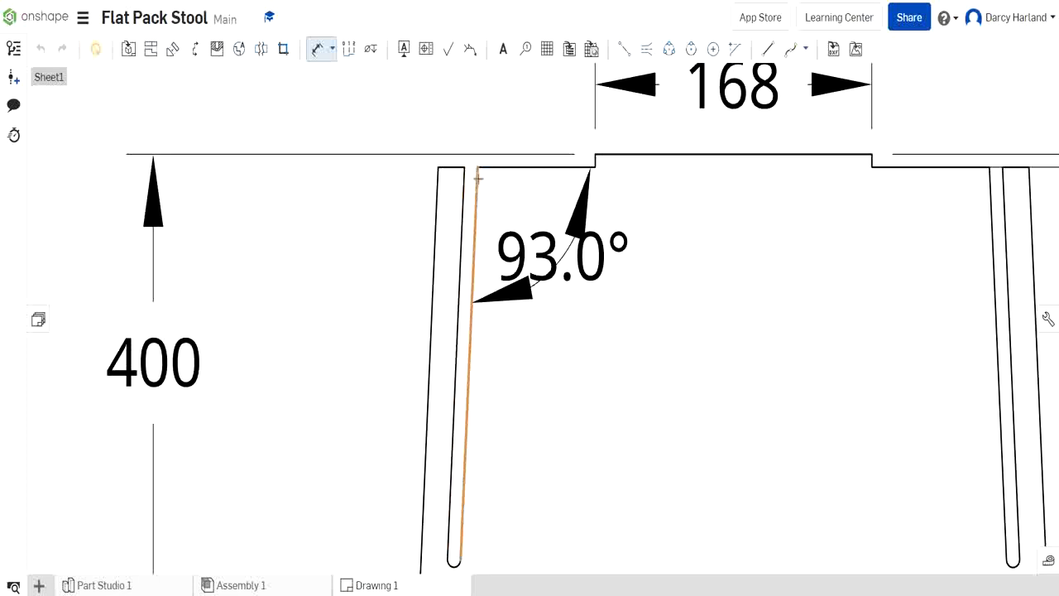
pyautogui.click(461, 561)
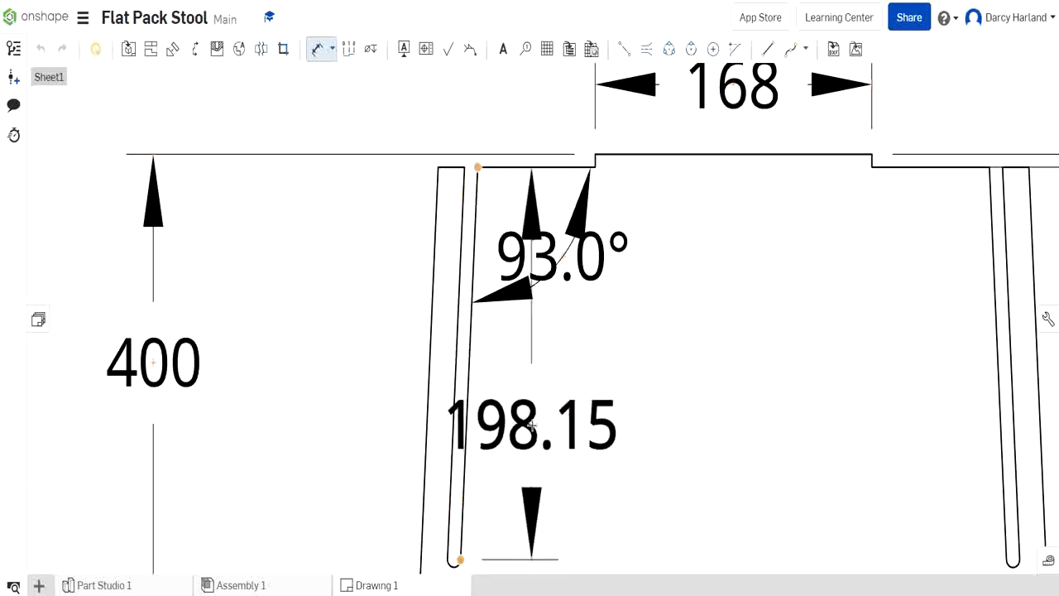
pyautogui.press('Escape')
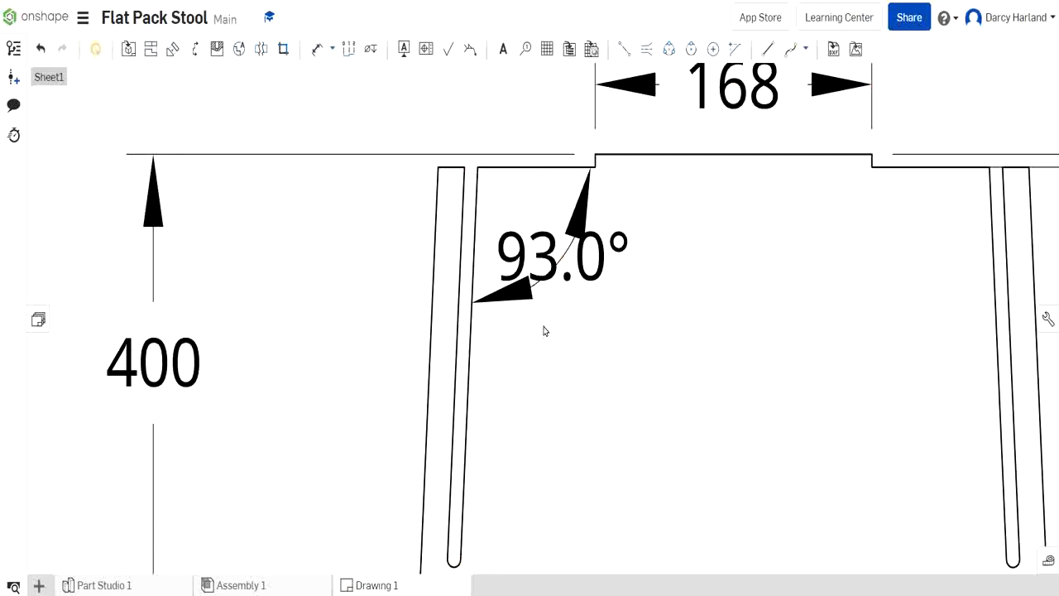
pyautogui.click(321, 49)
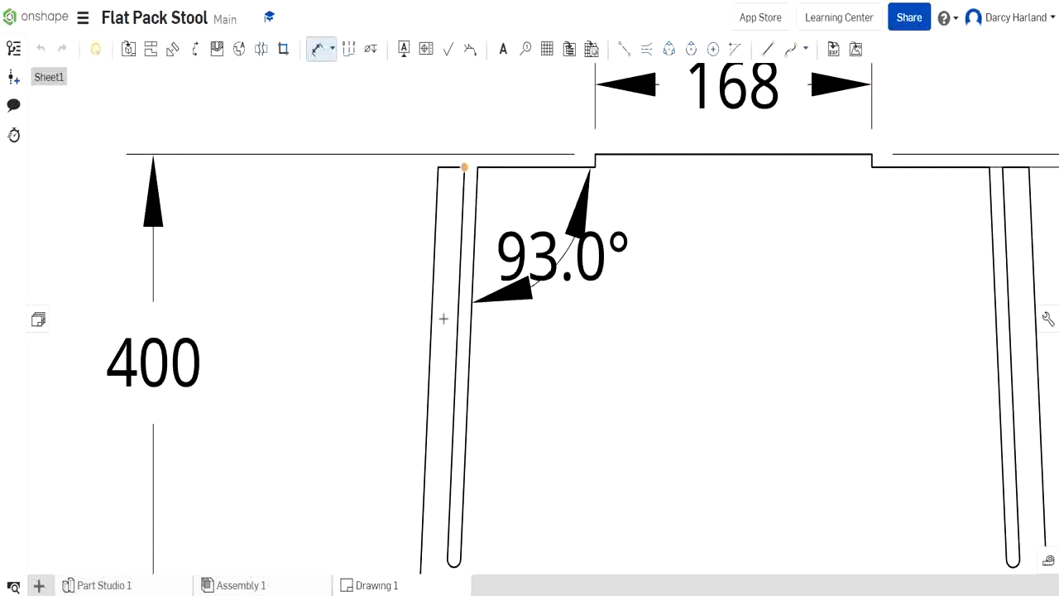
pyautogui.click(447, 561)
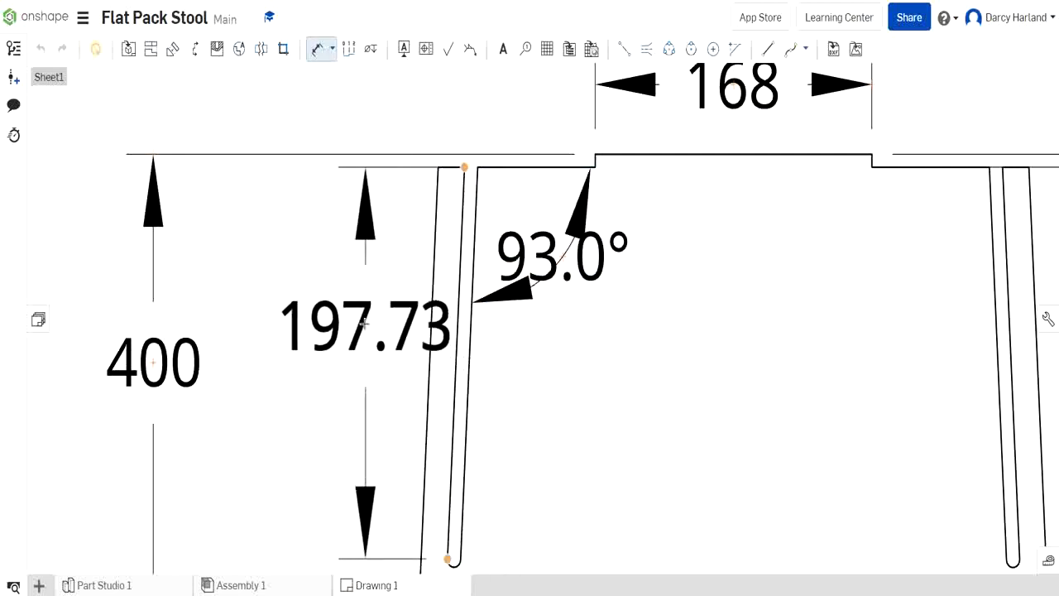
pyautogui.press('Escape')
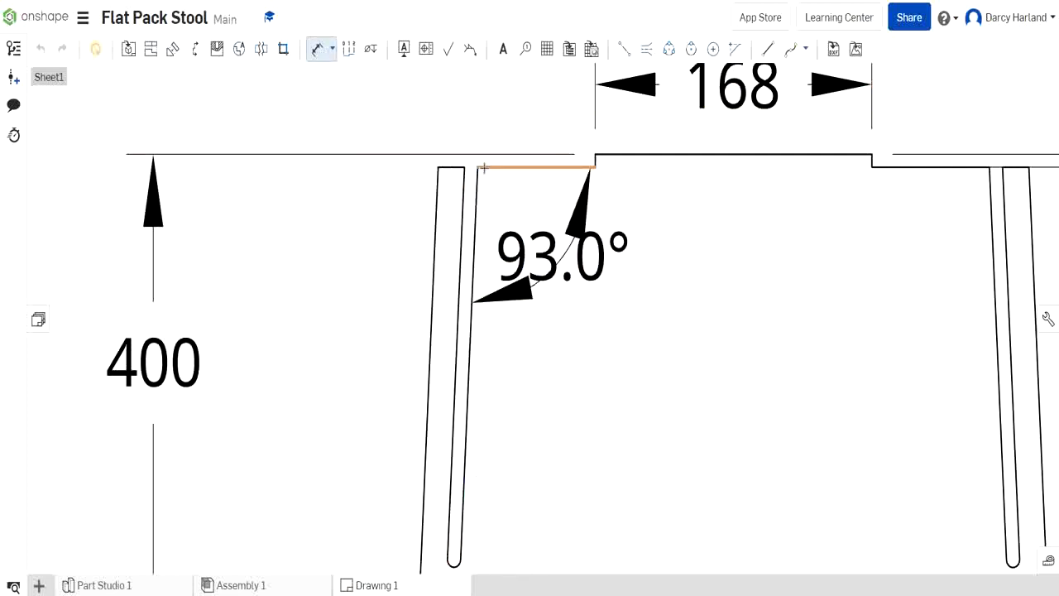
pyautogui.click(460, 560)
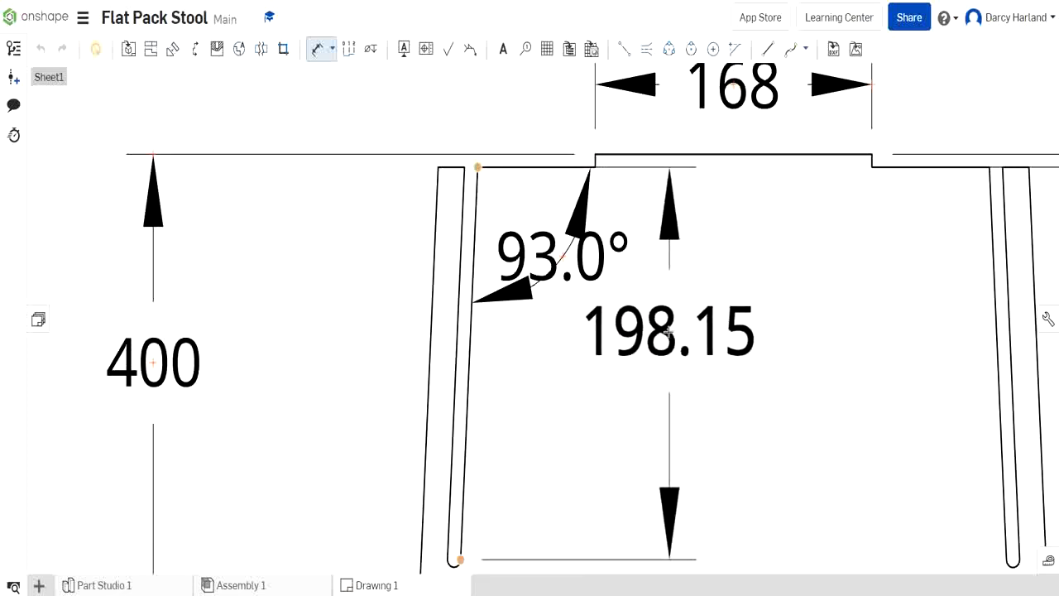
pyautogui.scroll(-2, 583, 447)
pyautogui.scroll(3, 654, 465)
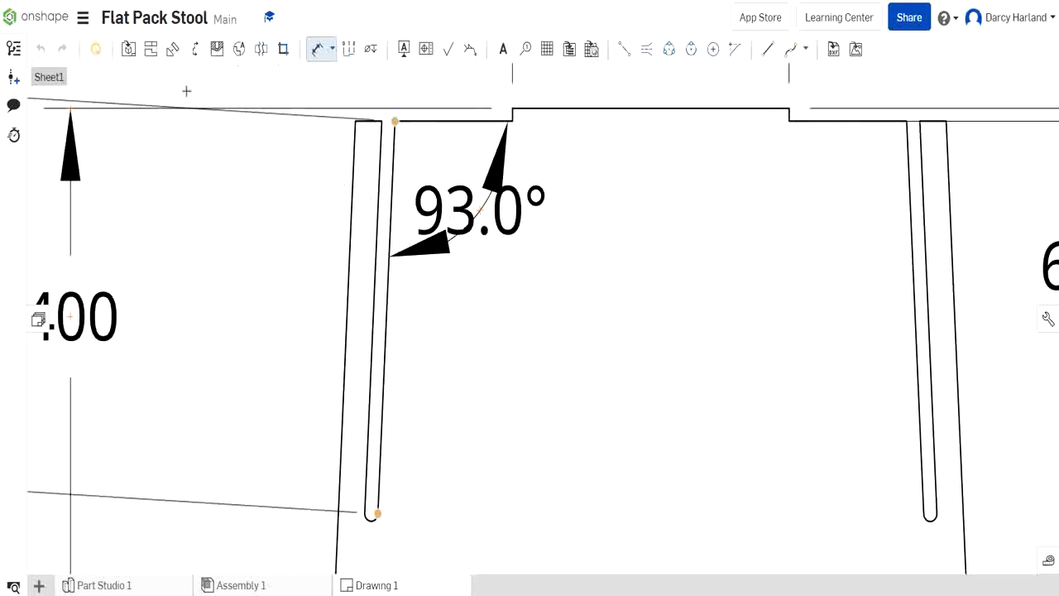
pyautogui.scroll(-3, 157, 118)
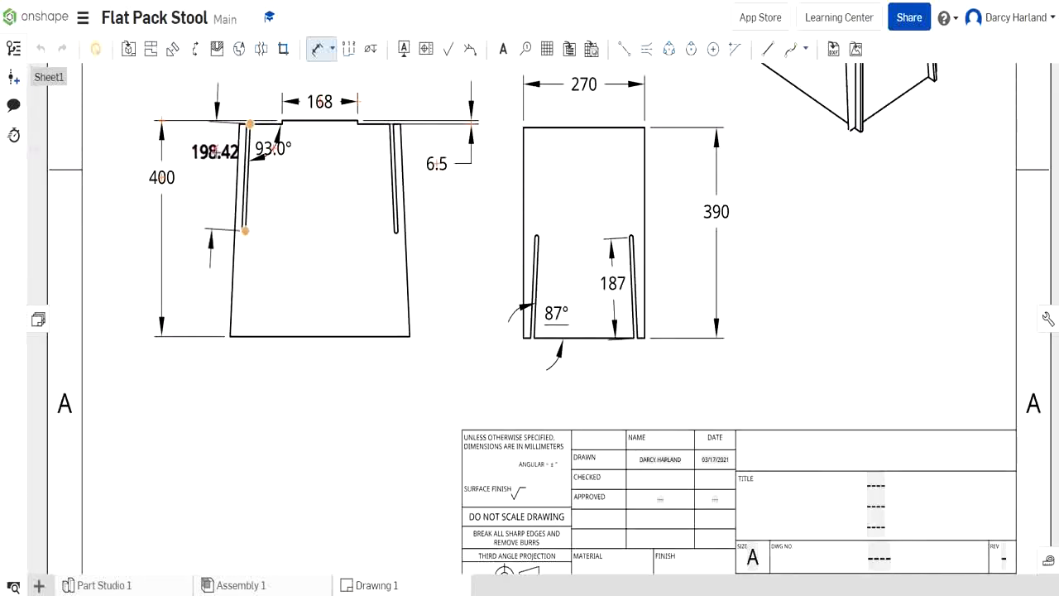
pyautogui.scroll(5, 215, 153)
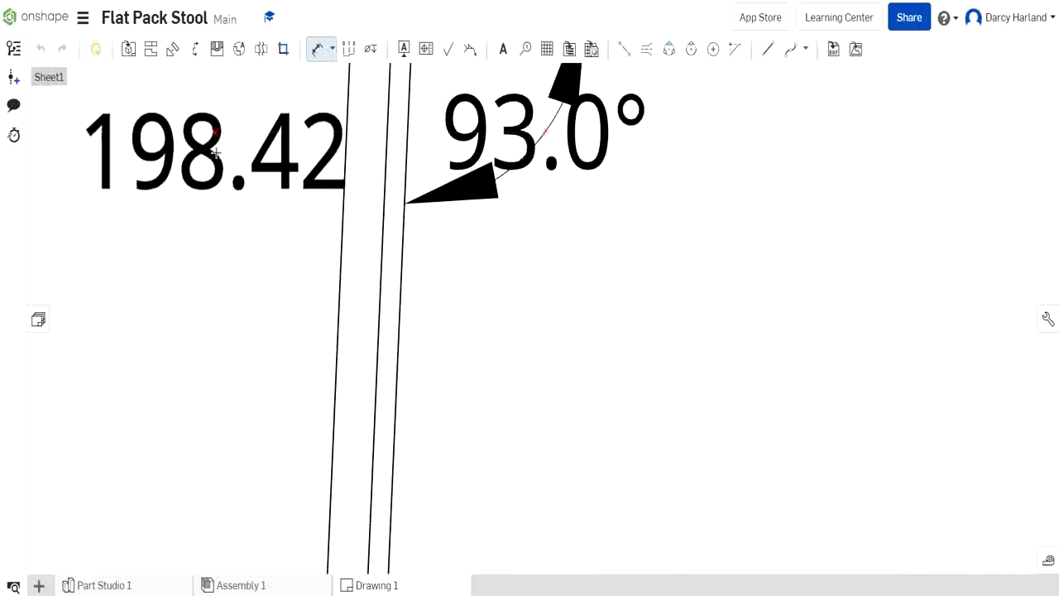
pyautogui.scroll(-5, 216, 151)
pyautogui.press('Escape')
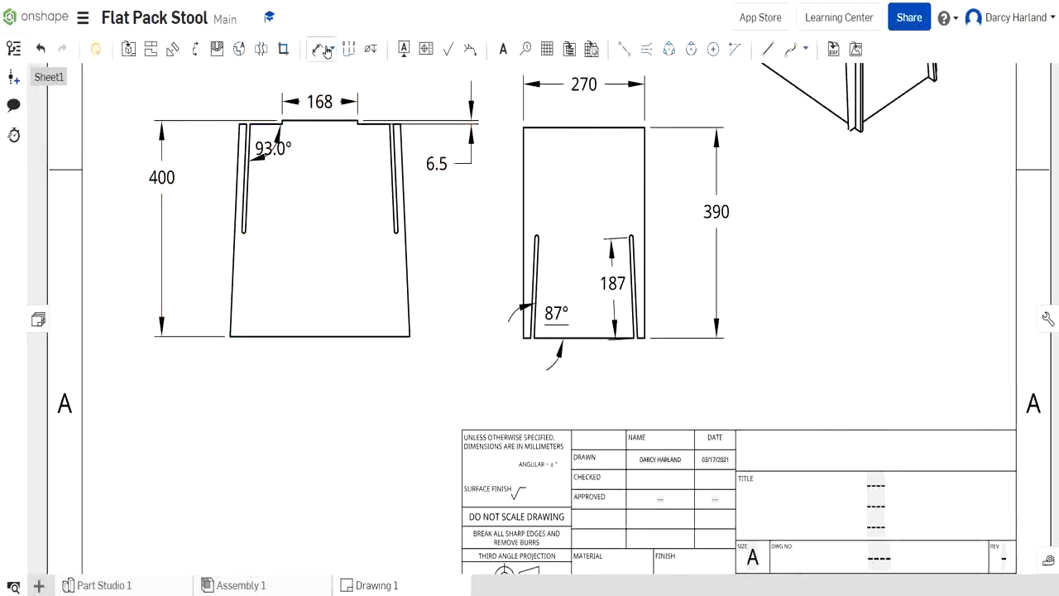
# Dimension the length of the left slot's outer edge in the Part 2 view, positioning it between the part and the overall height dimension
pyautogui.scroll(3, 239, 87)
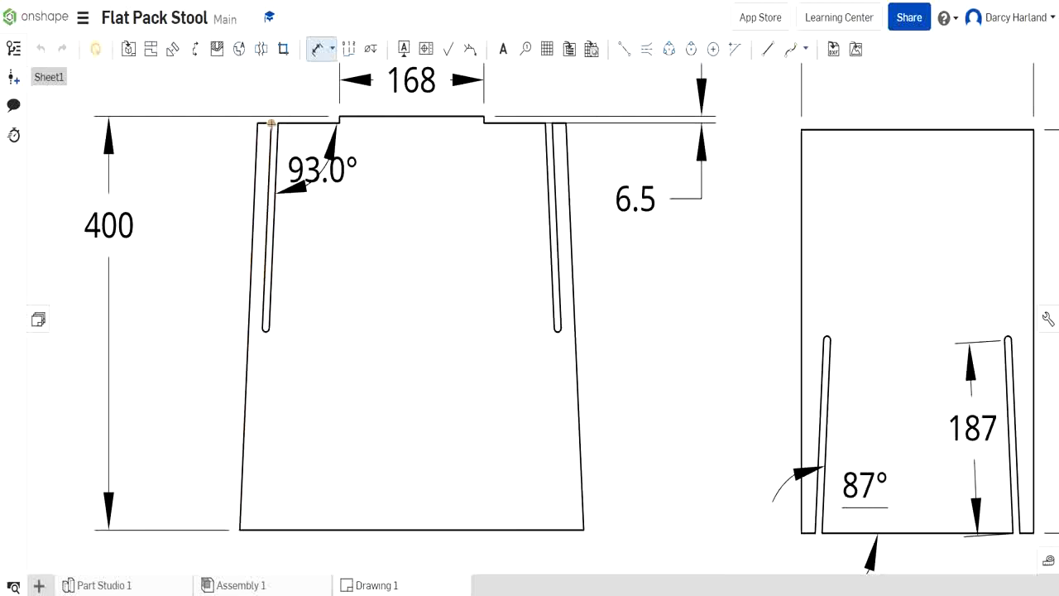
pyautogui.click(263, 327)
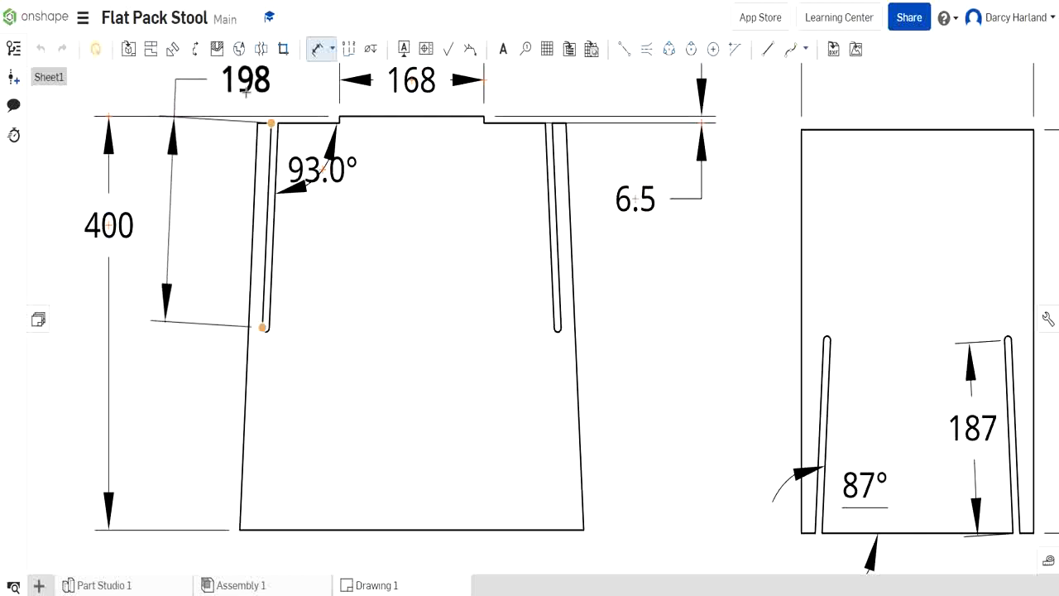
pyautogui.click(245, 93)
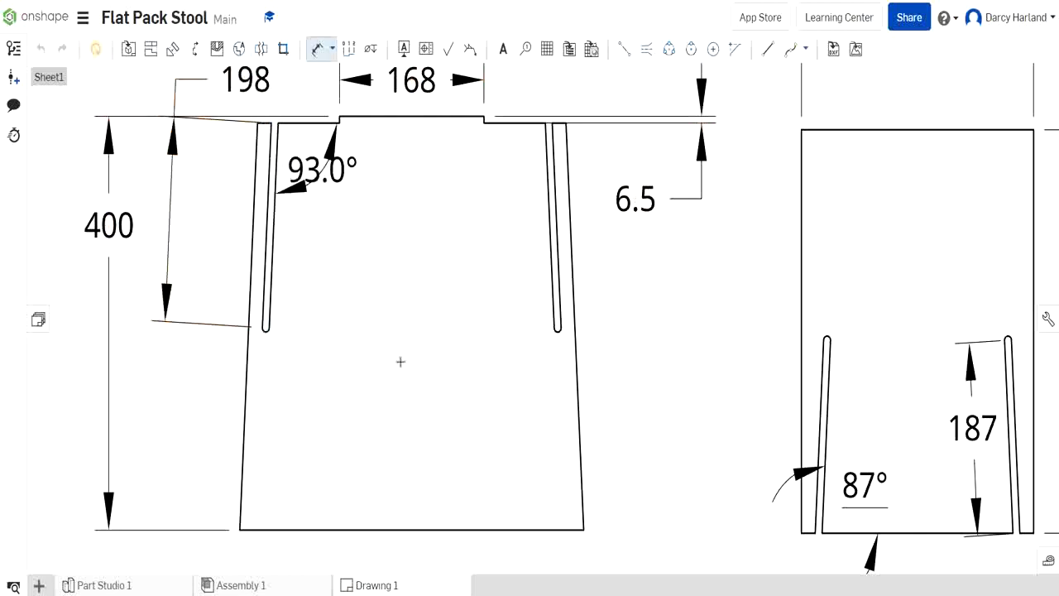
pyautogui.moveTo(401, 362); pyautogui.dragTo(528, 410, button='middle')
pyautogui.click(541, 435)
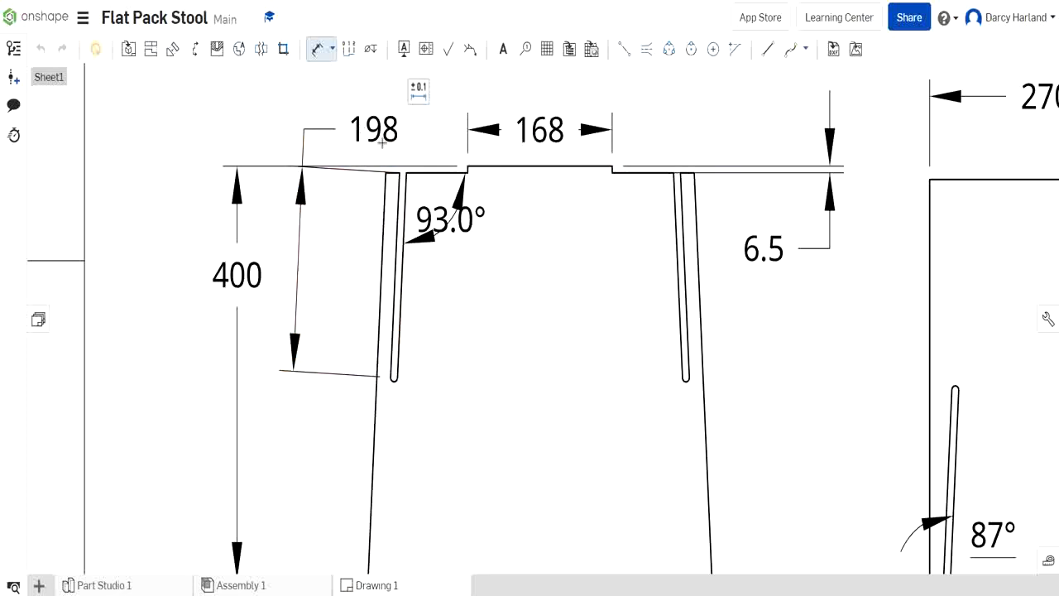
pyautogui.scroll(-2, 392, 147)
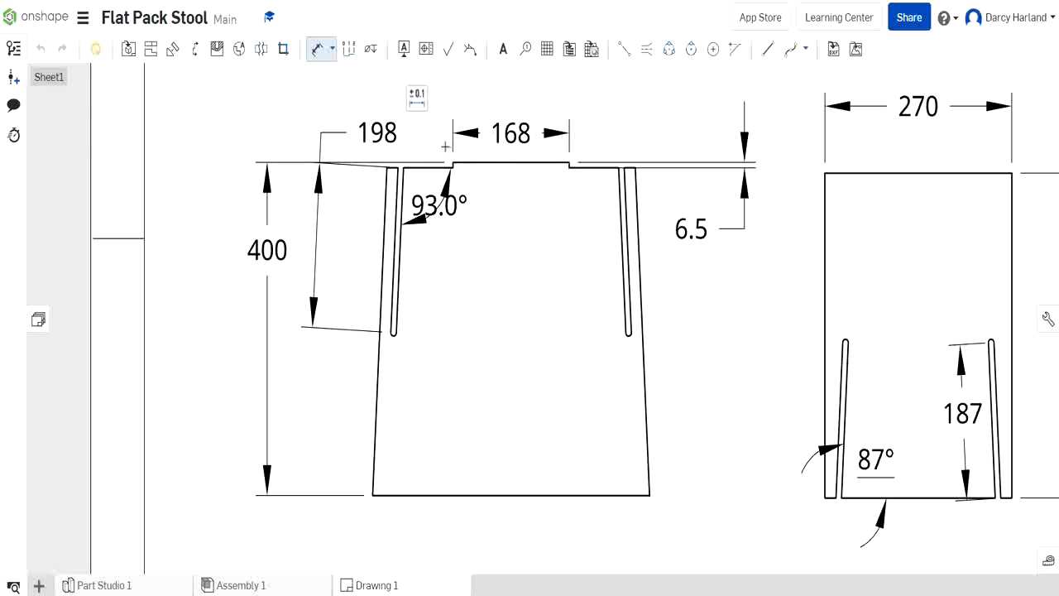
pyautogui.press('Escape')
pyautogui.moveTo(385, 135); pyautogui.dragTo(348, 238)
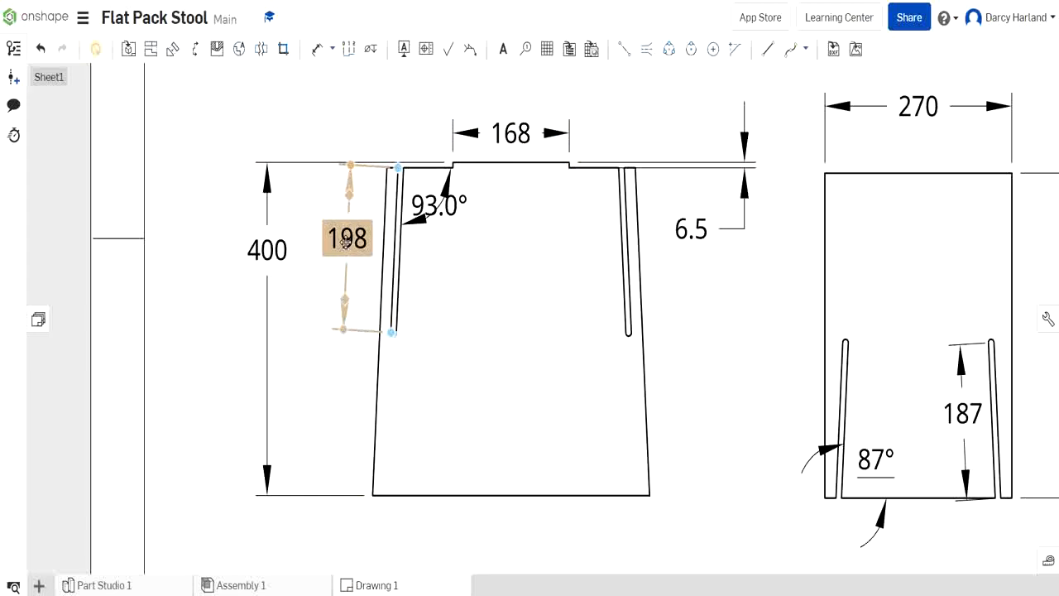
pyautogui.moveTo(439, 206)
pyautogui.mouseDown()
pyautogui.moveTo(450, 232)
pyautogui.moveTo(433, 216)
pyautogui.mouseUp()
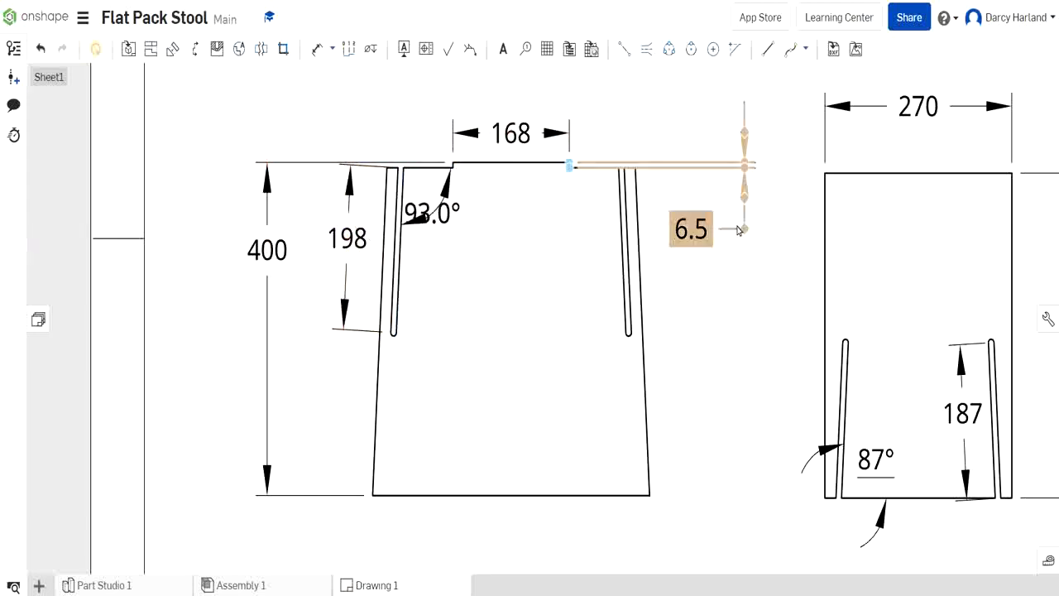
# Dimension the angle between the bottom edge and the left side edge in the Part 2 view
pyautogui.click(315, 53)
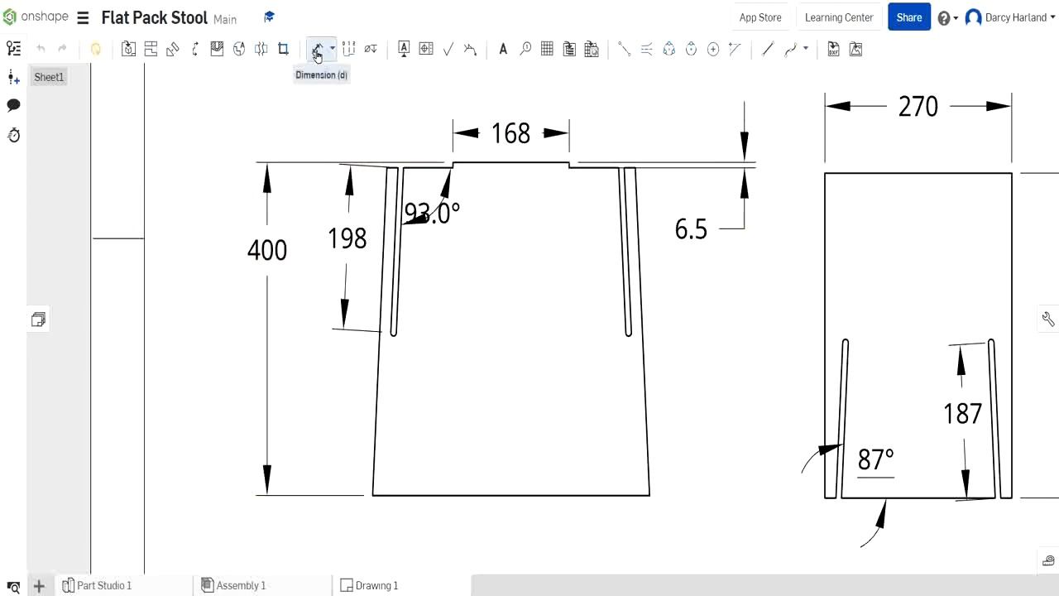
pyautogui.click(404, 495)
pyautogui.click(374, 475)
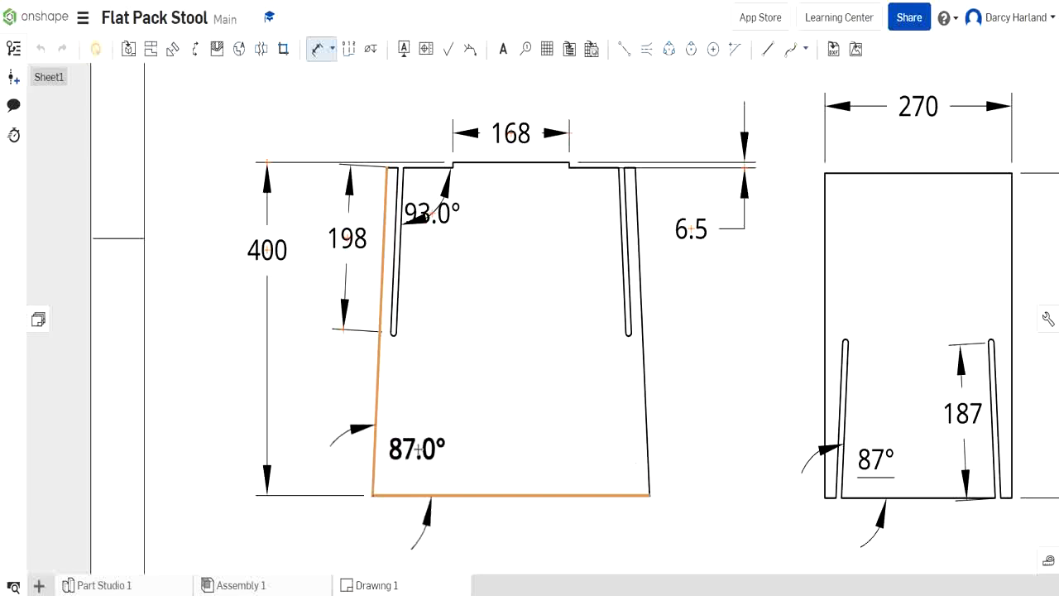
pyautogui.click(418, 450)
pyautogui.click(767, 306)
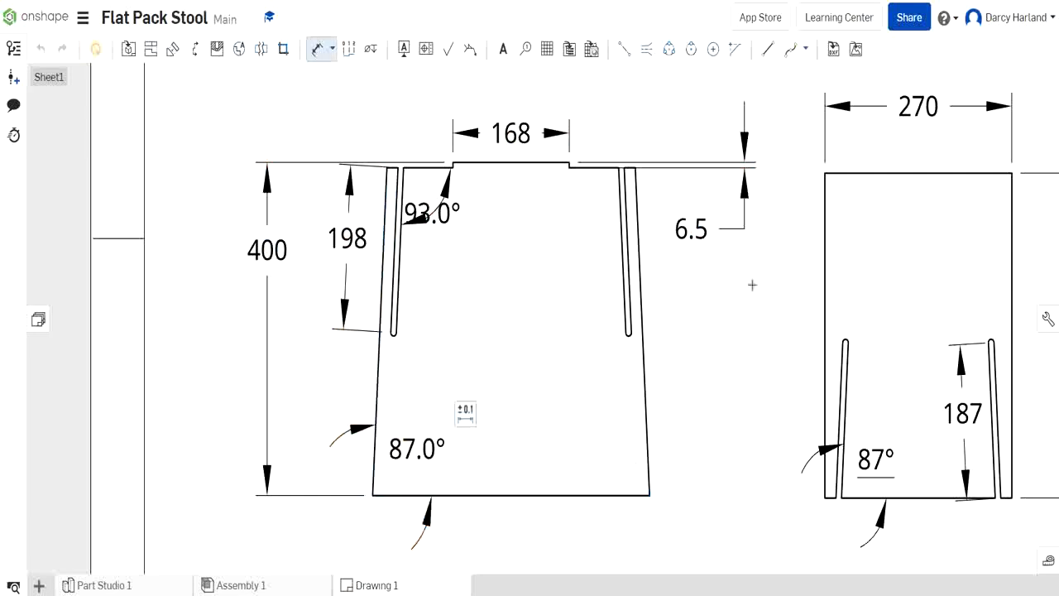
# Override the left slot's angle dimension text in the Part 2 view with 93° and move the dimension inside the part, between the slots
pyautogui.click(420, 228)
pyautogui.moveTo(432, 217); pyautogui.dragTo(455, 232)
pyautogui.click(447, 222)
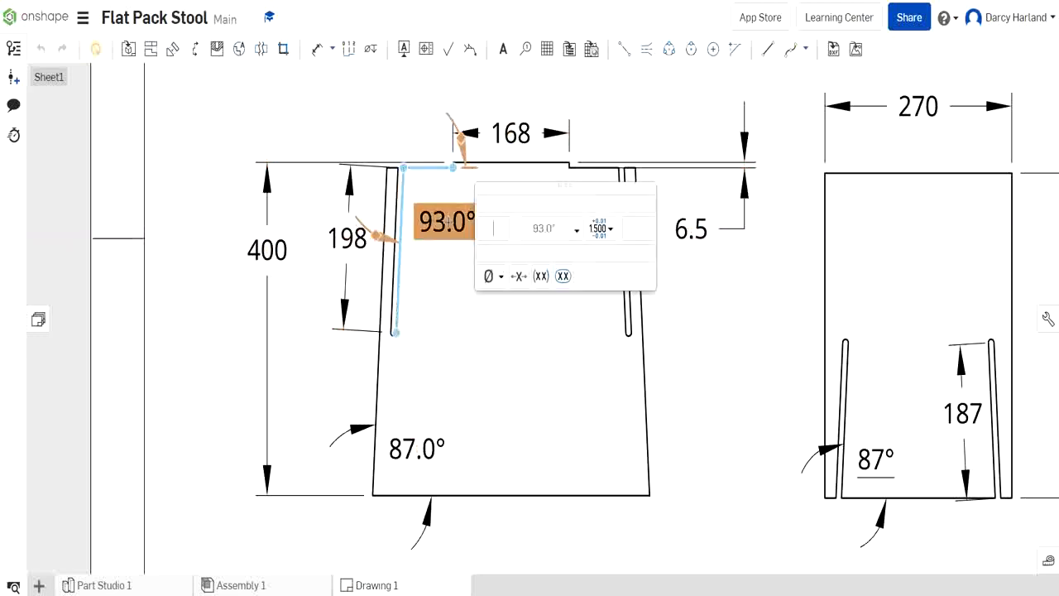
pyautogui.press('Escape')
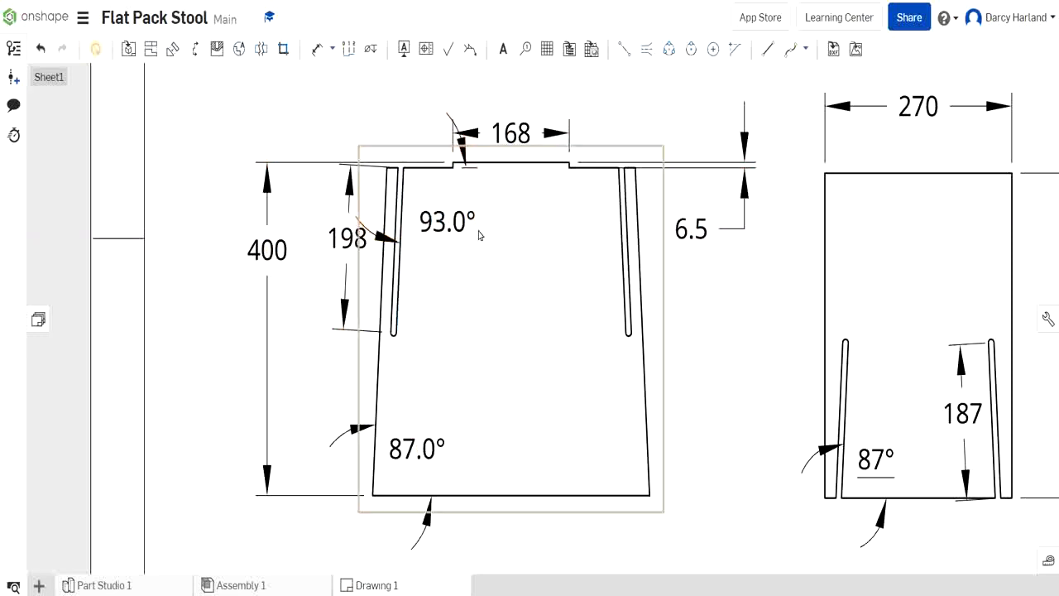
pyautogui.click(445, 226)
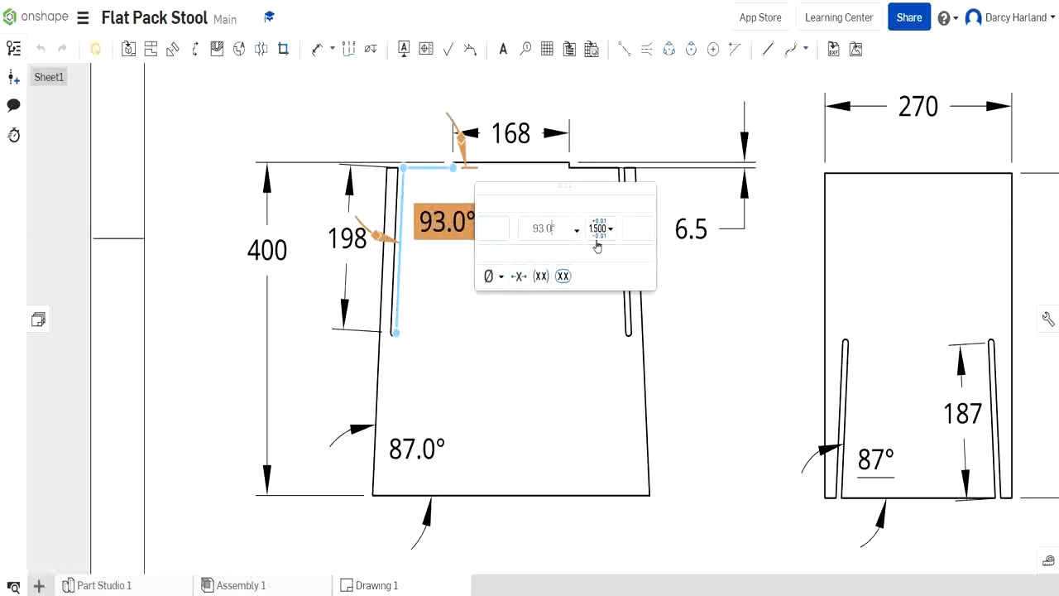
pyautogui.click(715, 302)
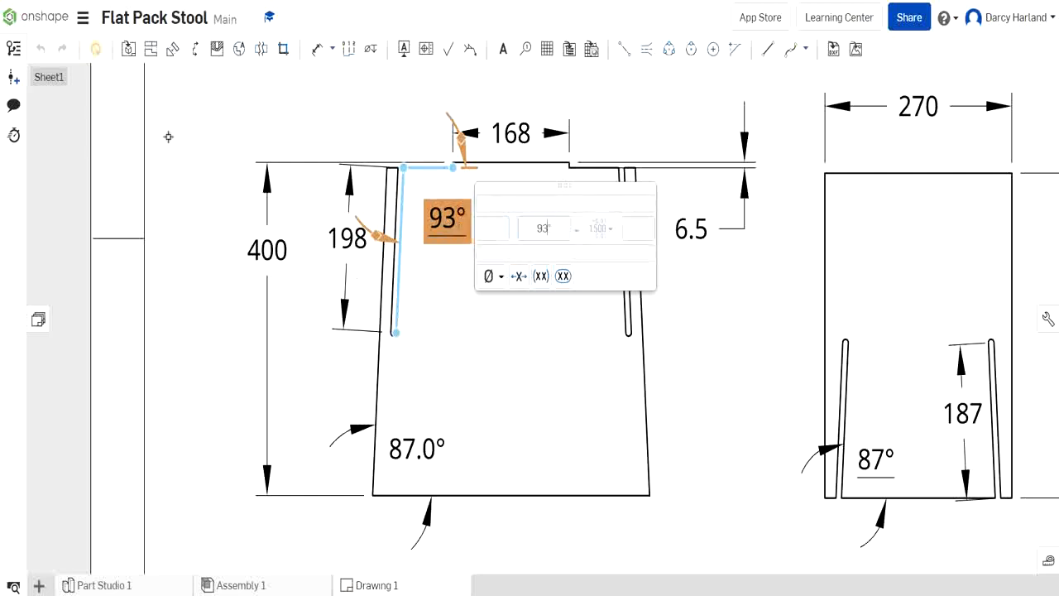
pyautogui.click(331, 112)
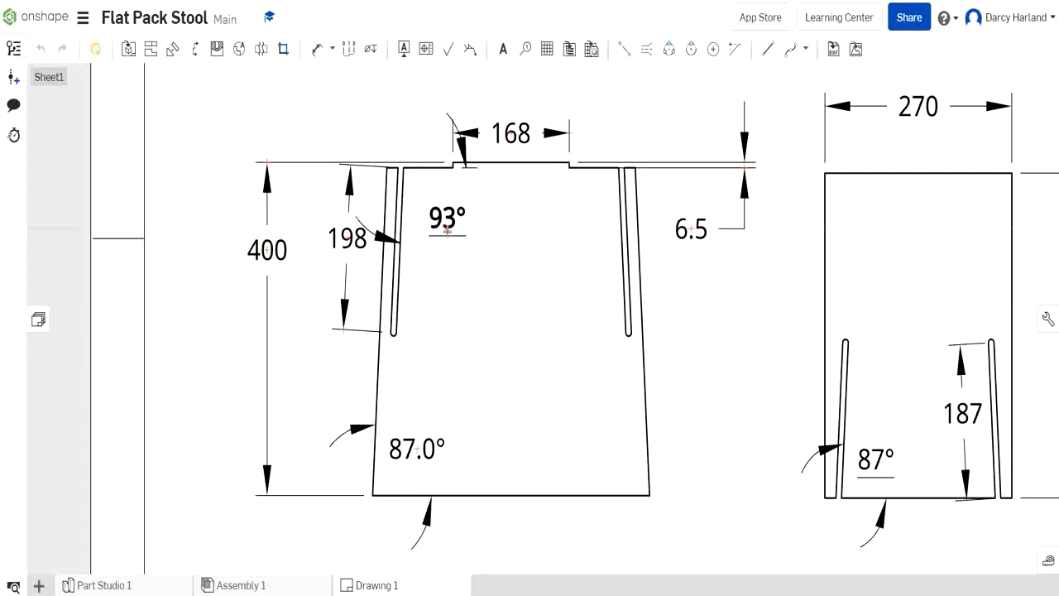
pyautogui.moveTo(447, 222); pyautogui.dragTo(467, 260)
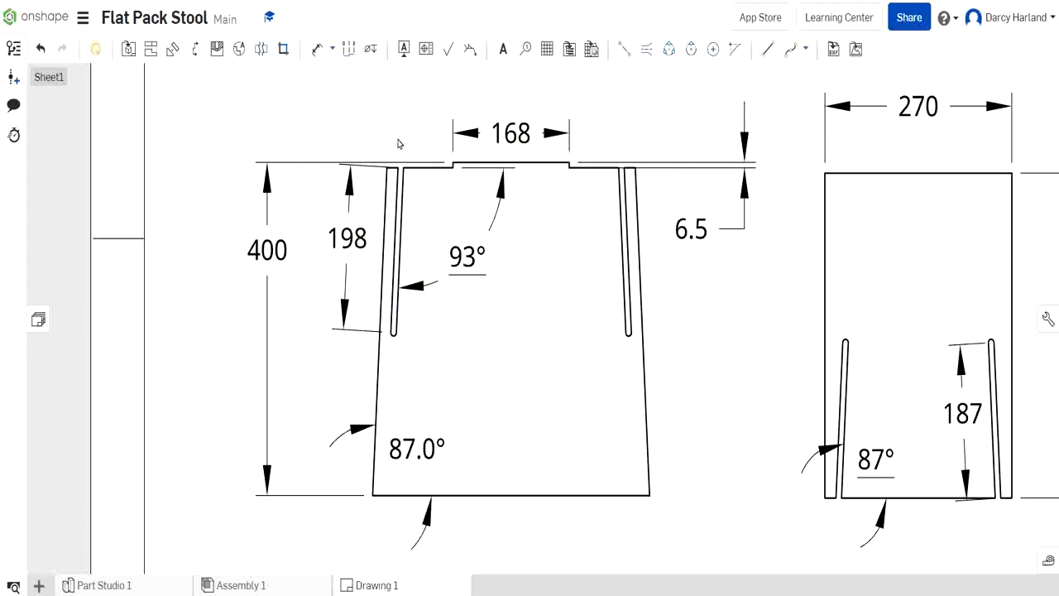
# Dimension the width of the narrow strip between the left side and left slot at the Part 2 view's top edge, placing it above the part
pyautogui.scroll(5, 396, 156)
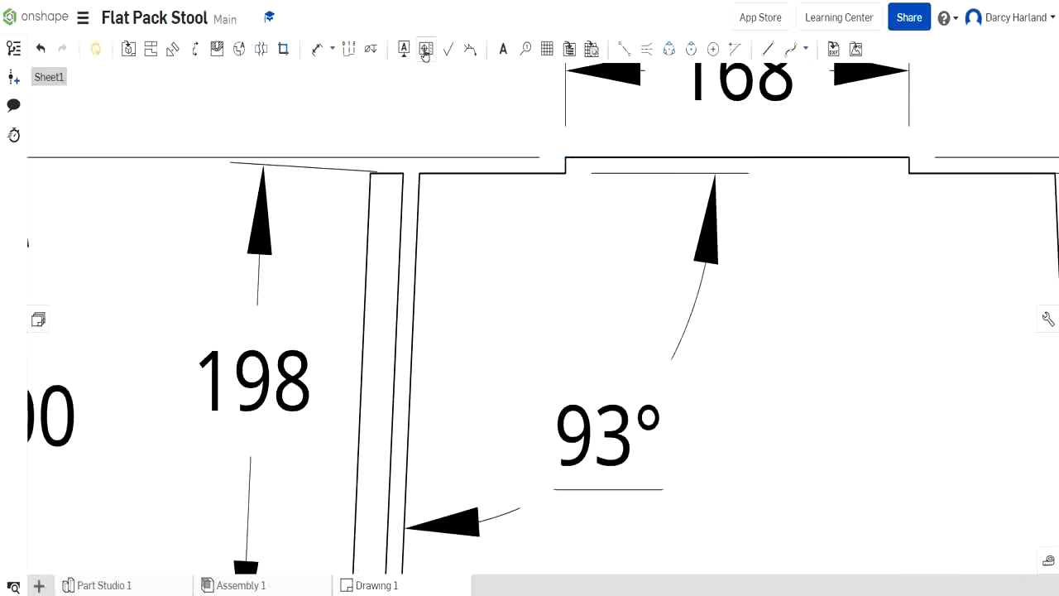
pyautogui.click(317, 49)
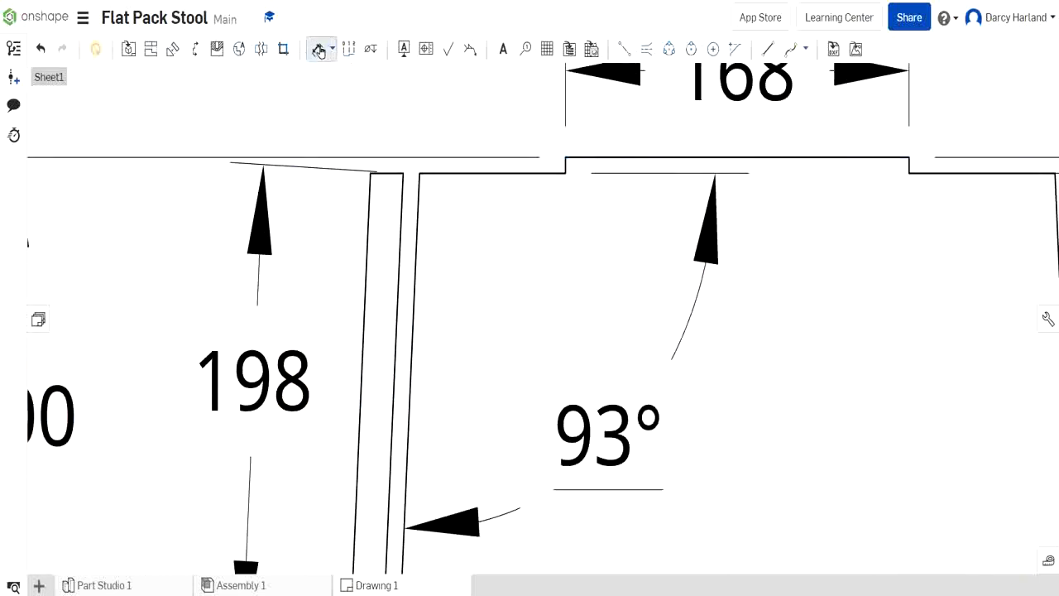
pyautogui.click(403, 172)
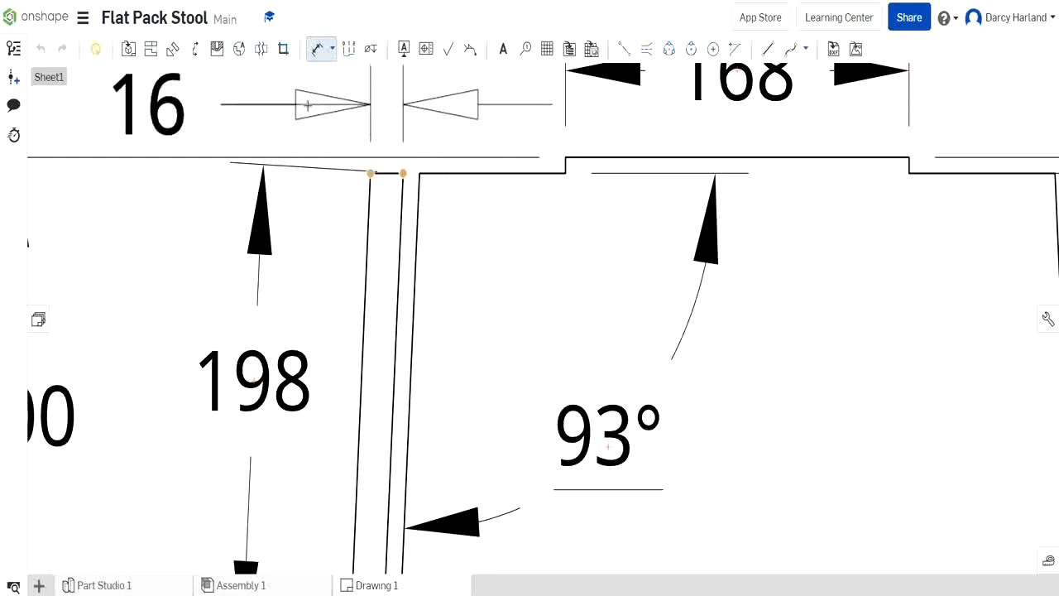
pyautogui.click(308, 105)
# Dimension the bottom edge segment between the left side and the left slot in the 270 mm wide panel's view, placing it below the part
pyautogui.scroll(-5, 493, 147)
pyautogui.moveTo(584, 164); pyautogui.dragTo(262, 139, button='middle')
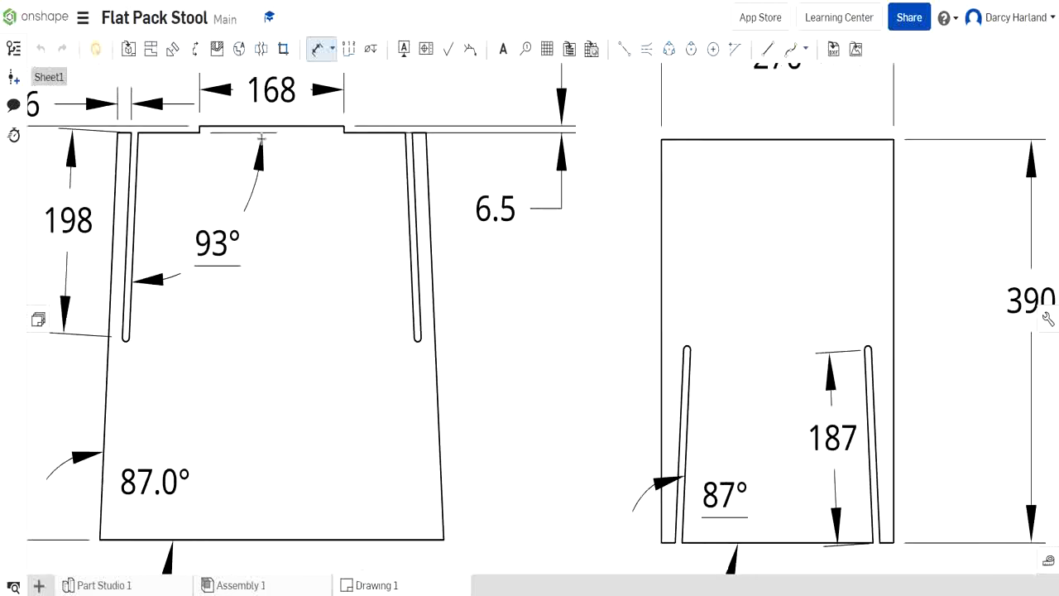
pyautogui.scroll(6, 662, 538)
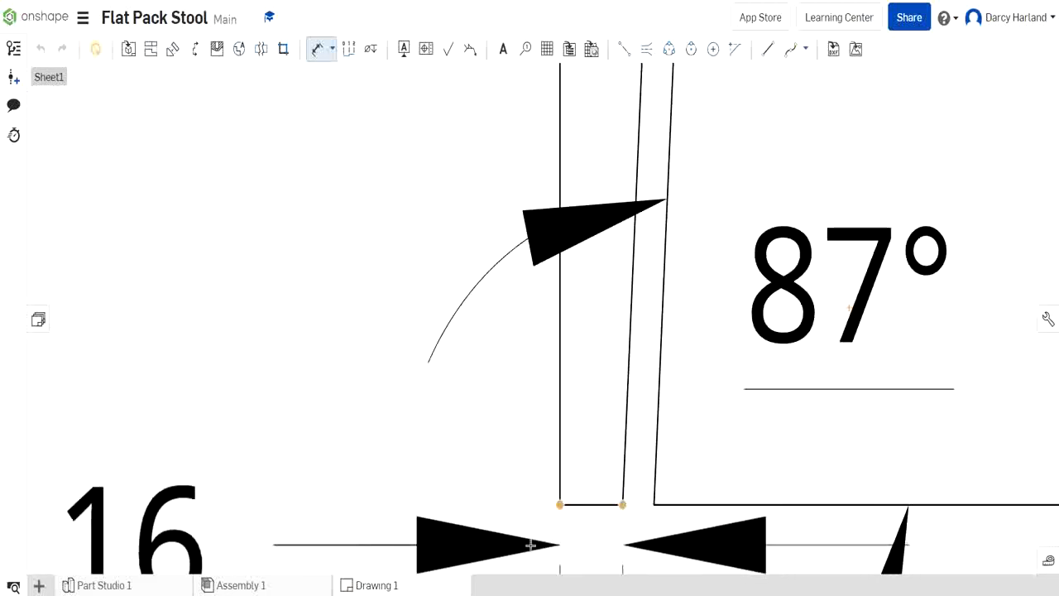
pyautogui.scroll(-4, 414, 534)
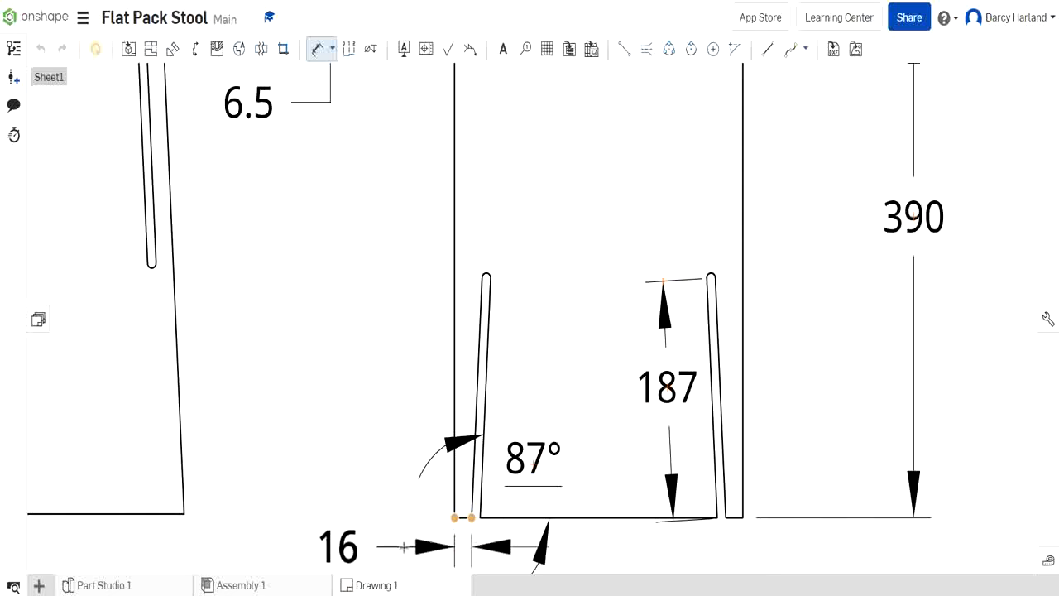
# Dimension the straight length of the upper slot in the seat view, placing the dimension between the two slots
pyautogui.scroll(-5, 380, 302)
pyautogui.scroll(3, 552, 249)
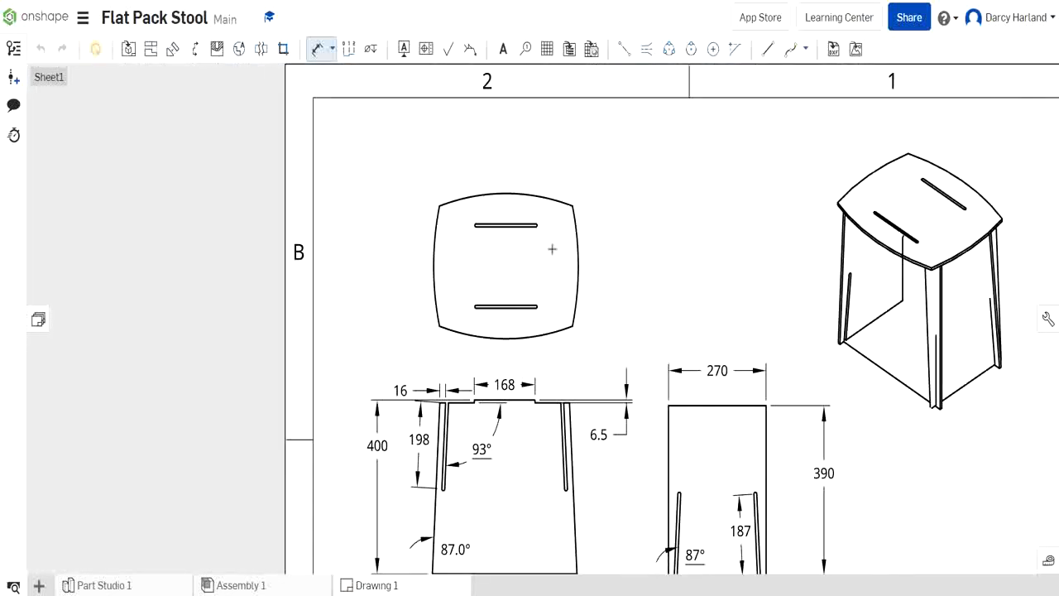
pyautogui.scroll(5, 552, 249)
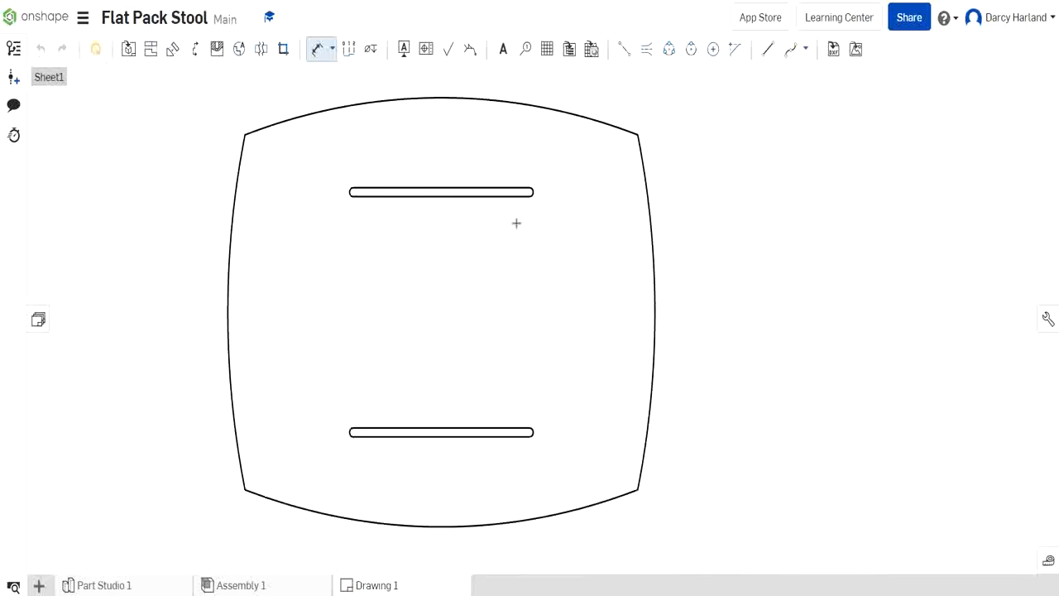
pyautogui.click(428, 188)
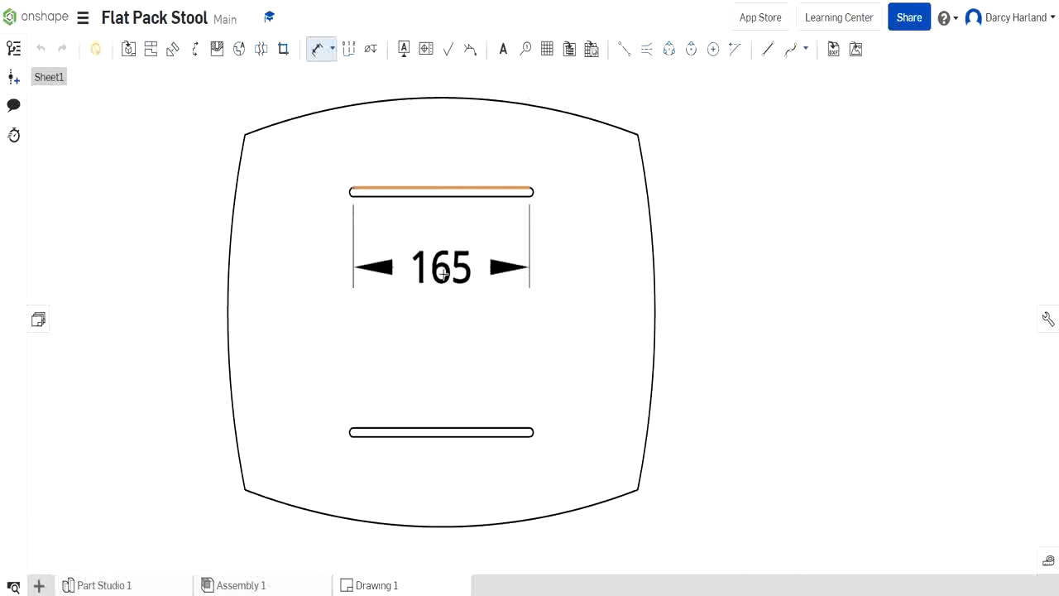
pyautogui.click(442, 269)
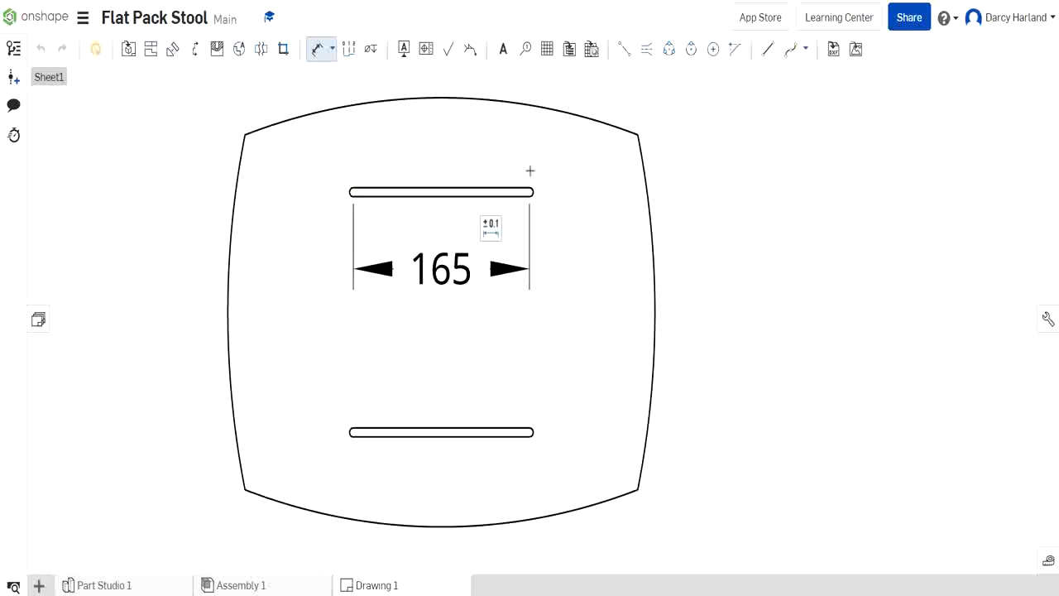
# Dimension the width of the seat's upper slot between its two long edges, placing the dimension outside the seat on the right
pyautogui.click(519, 189)
pyautogui.click(523, 196)
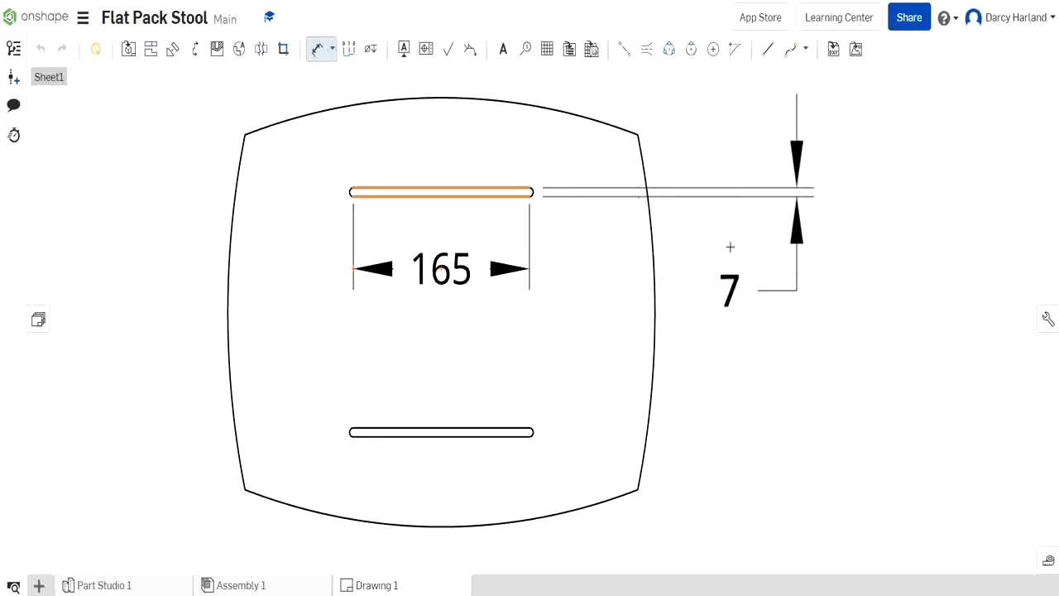
pyautogui.click(738, 249)
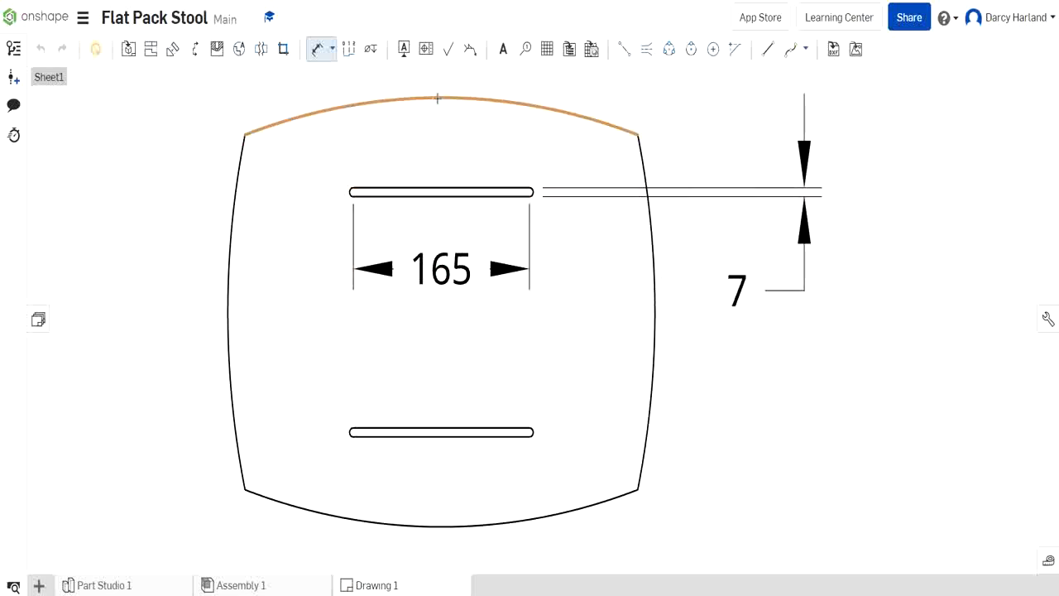
pyautogui.scroll(-3, 437, 98)
pyautogui.click(440, 161)
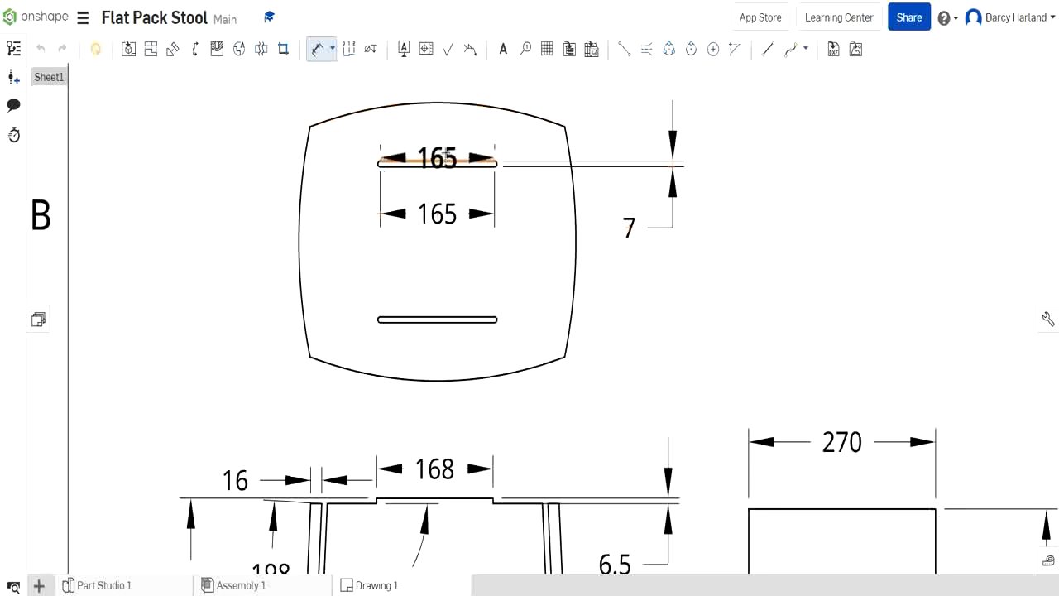
pyautogui.click(438, 101)
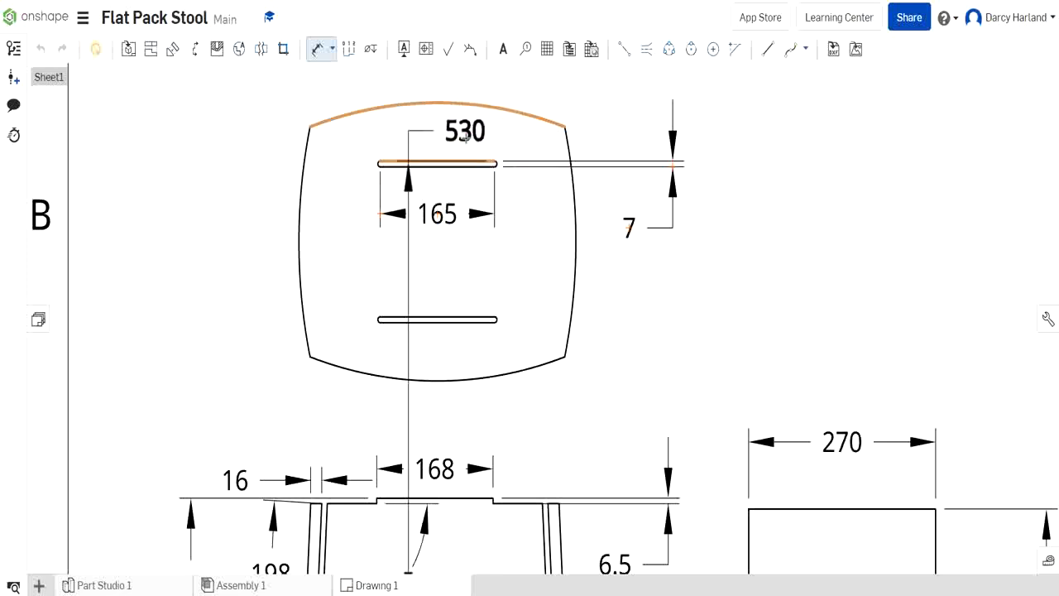
pyautogui.press('Escape')
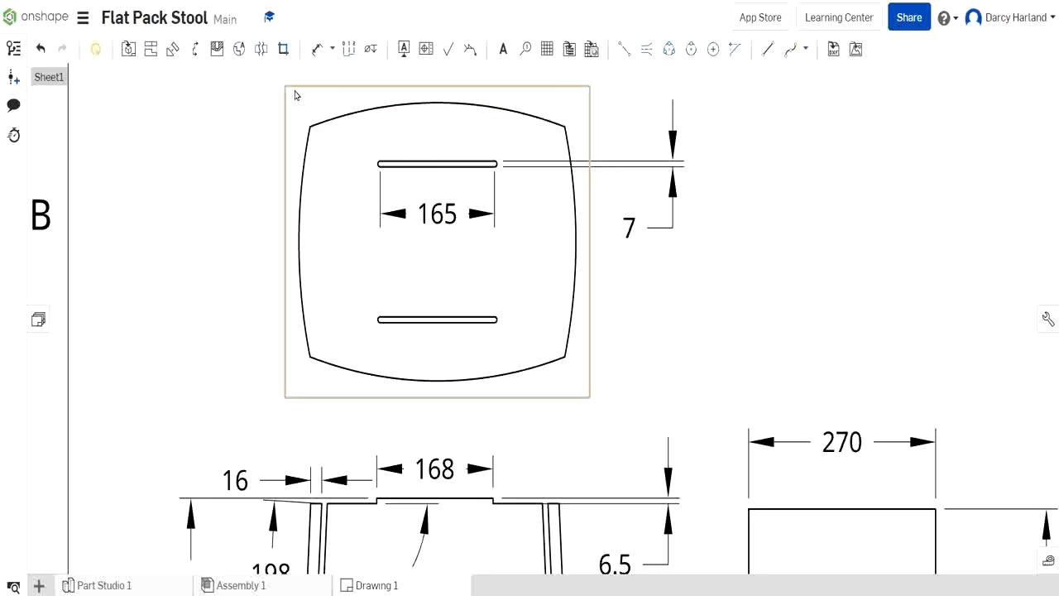
# Draw a horizontal line above the seat view and move it by its midpoint onto the peak of the seat's top arc
pyautogui.click(765, 51)
pyautogui.click(769, 54)
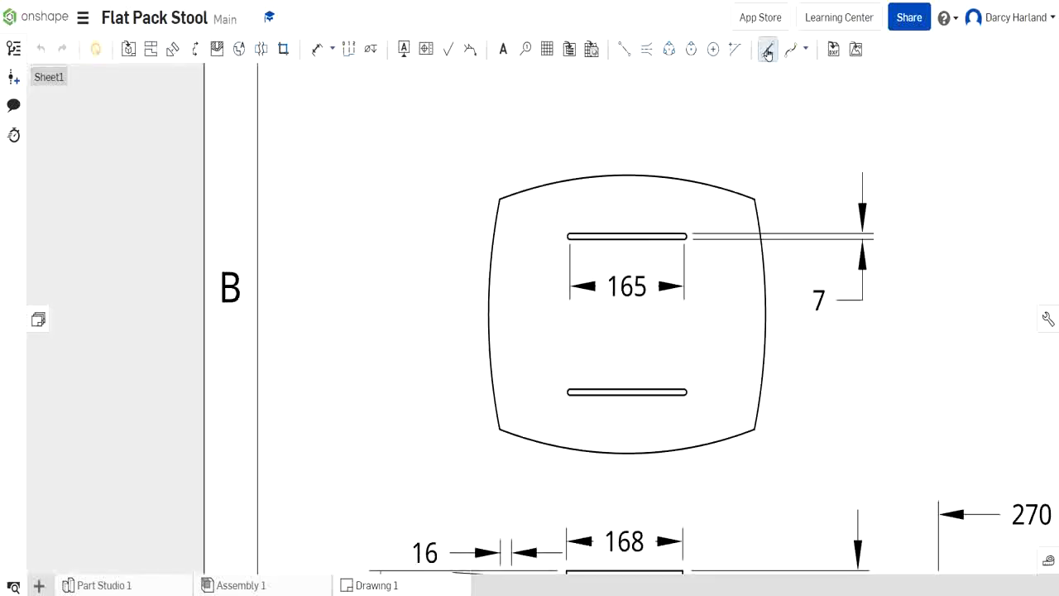
pyautogui.click(474, 139)
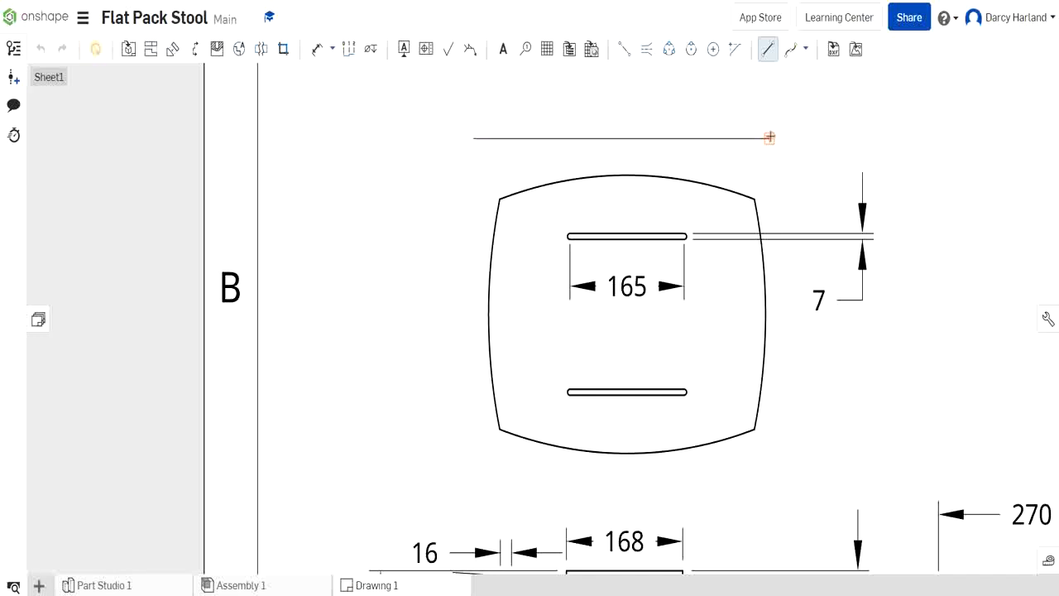
pyautogui.click(770, 138)
pyautogui.press('Escape')
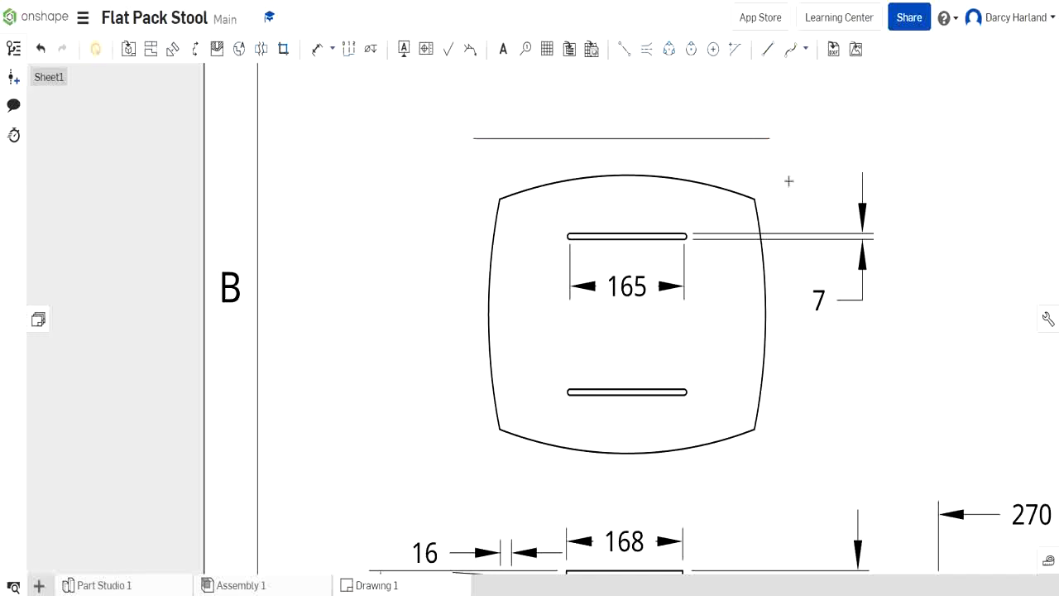
pyautogui.click(623, 139)
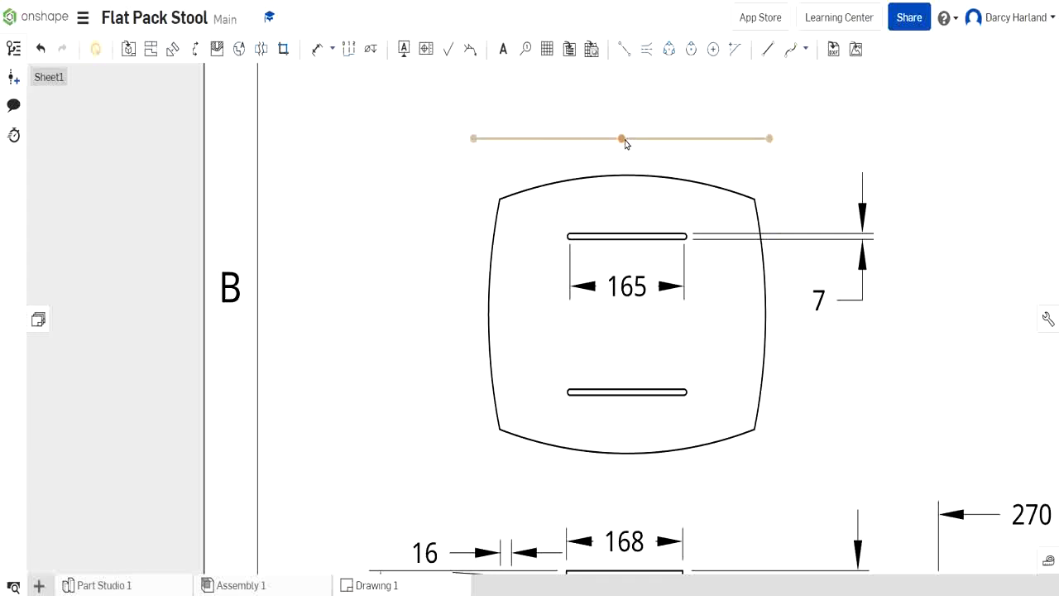
pyautogui.moveTo(622, 139); pyautogui.dragTo(627, 175)
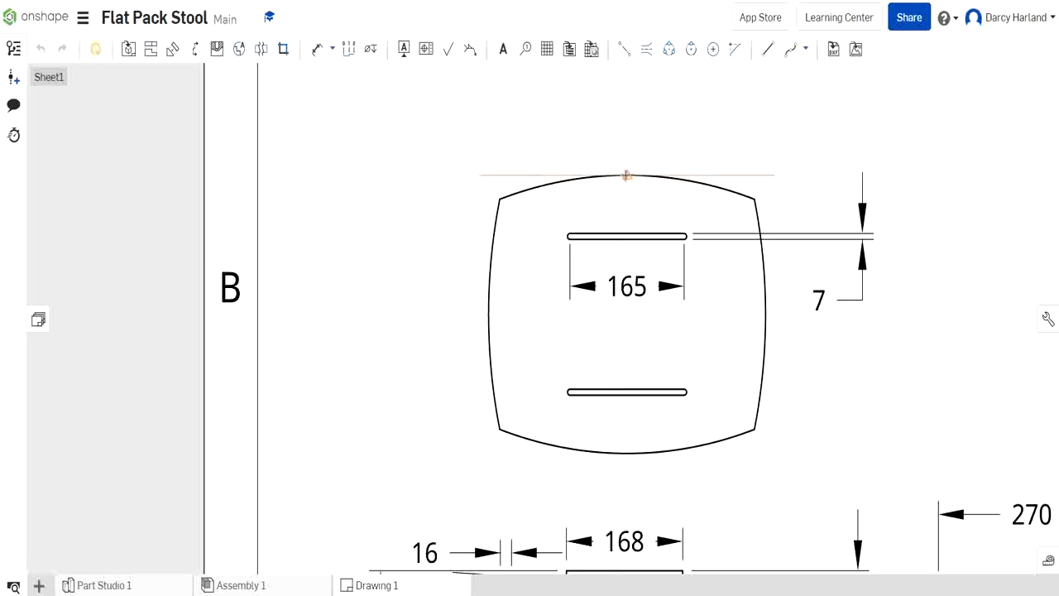
pyautogui.moveTo(626, 175); pyautogui.dragTo(626, 175)
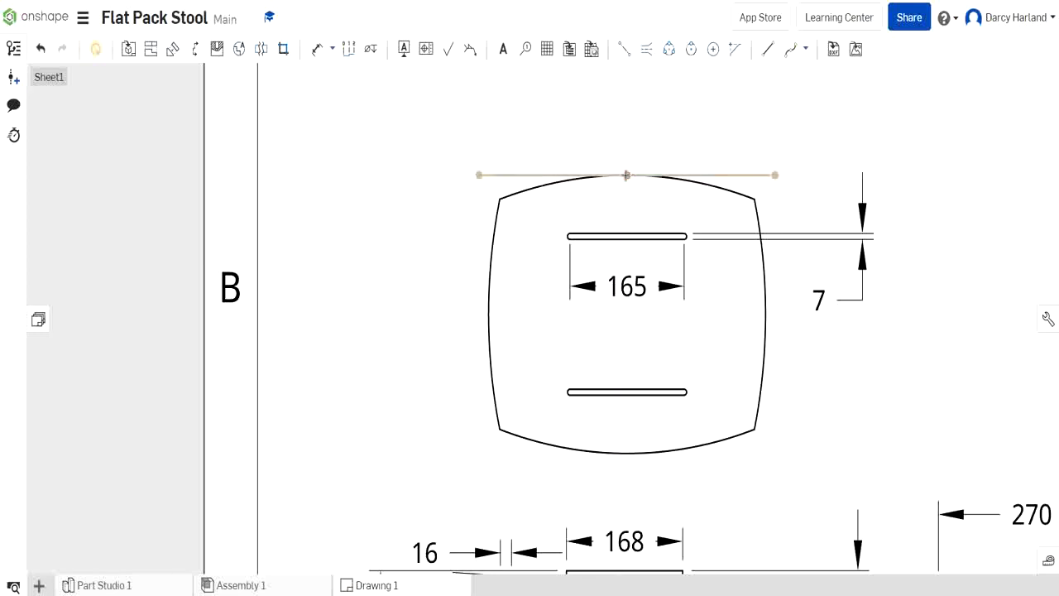
pyautogui.press('Escape')
# Draw a horizontal line below the seat view and move it by its midpoint onto the lowest point of the bottom arc
pyautogui.click(769, 49)
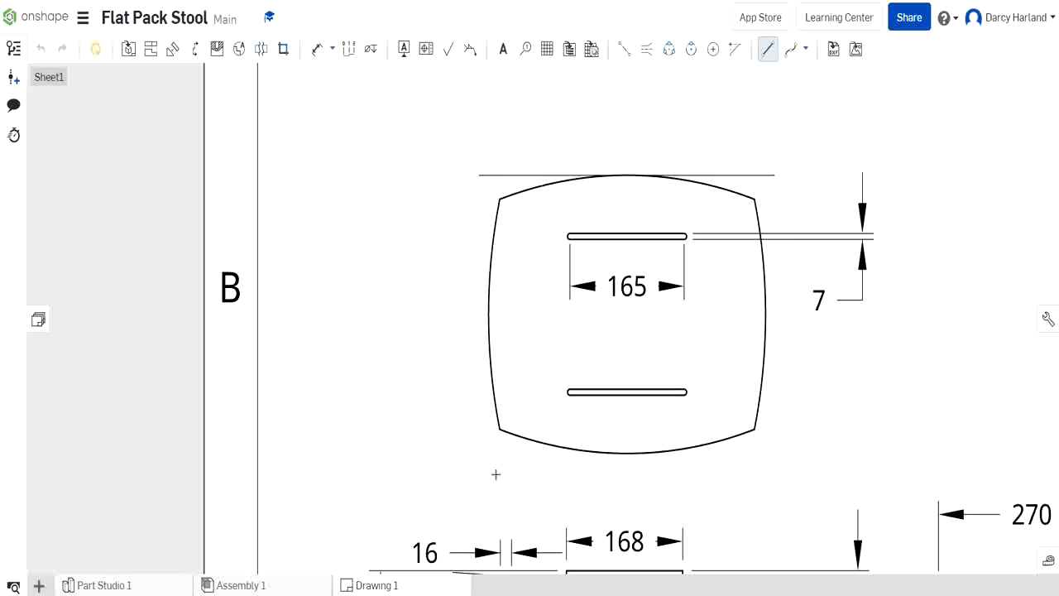
pyautogui.click(496, 475)
pyautogui.click(798, 471)
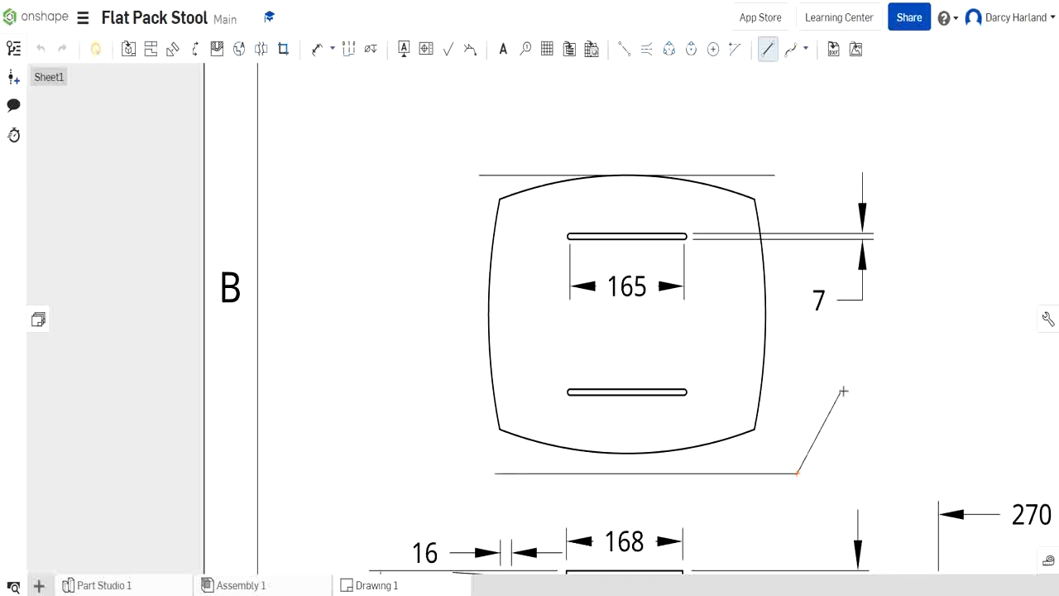
pyautogui.press('Escape')
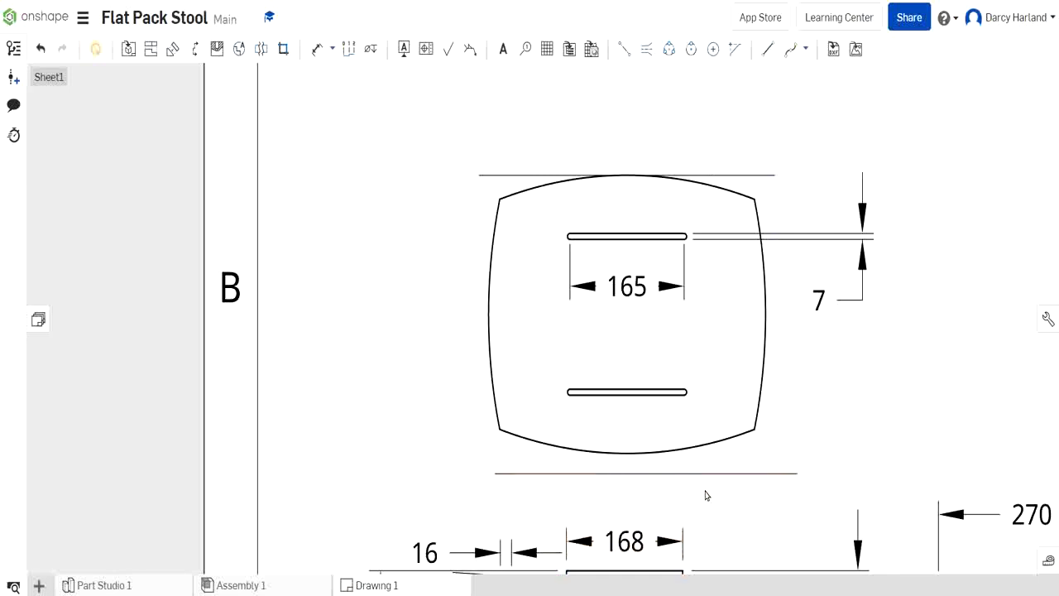
pyautogui.moveTo(643, 469); pyautogui.dragTo(623, 448)
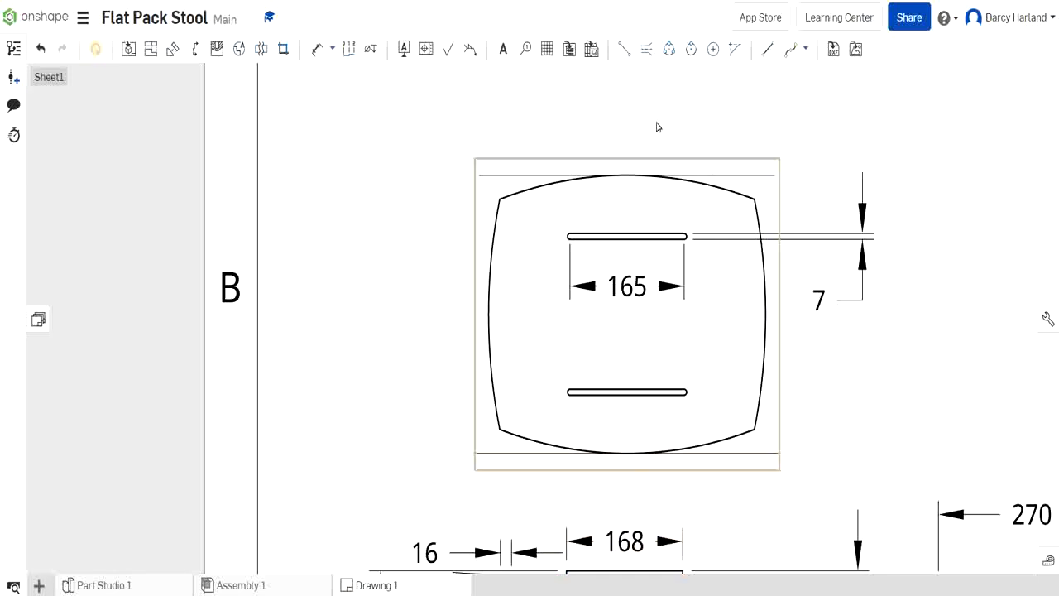
# Draw a vertical line beside the seat's left side and move it by its midpoint onto the outermost point of the left arc
pyautogui.click(768, 49)
pyautogui.click(393, 174)
pyautogui.click(394, 446)
pyautogui.press('Escape')
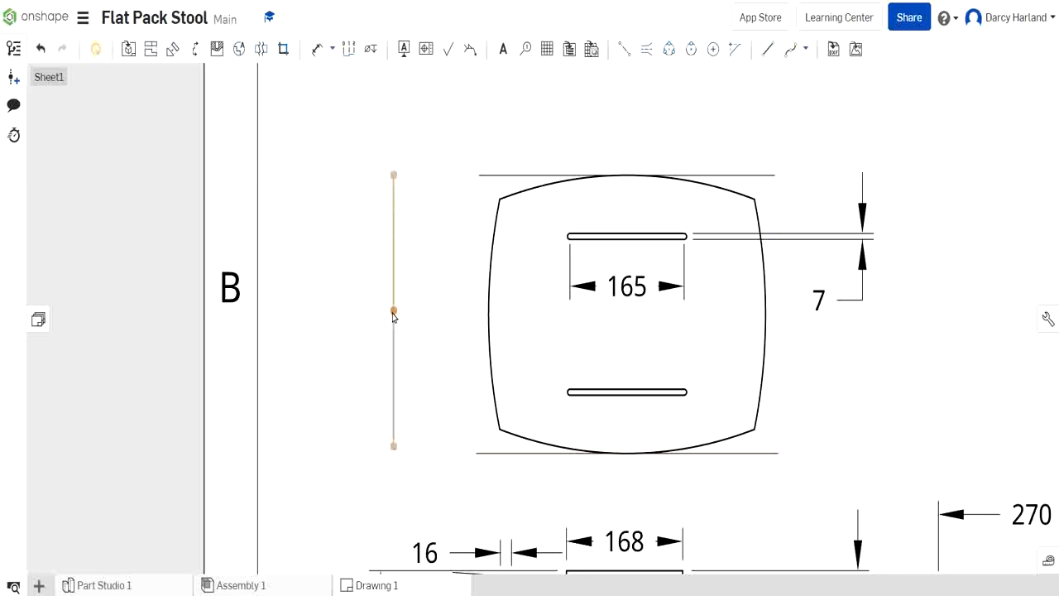
pyautogui.moveTo(393, 310); pyautogui.dragTo(490, 314)
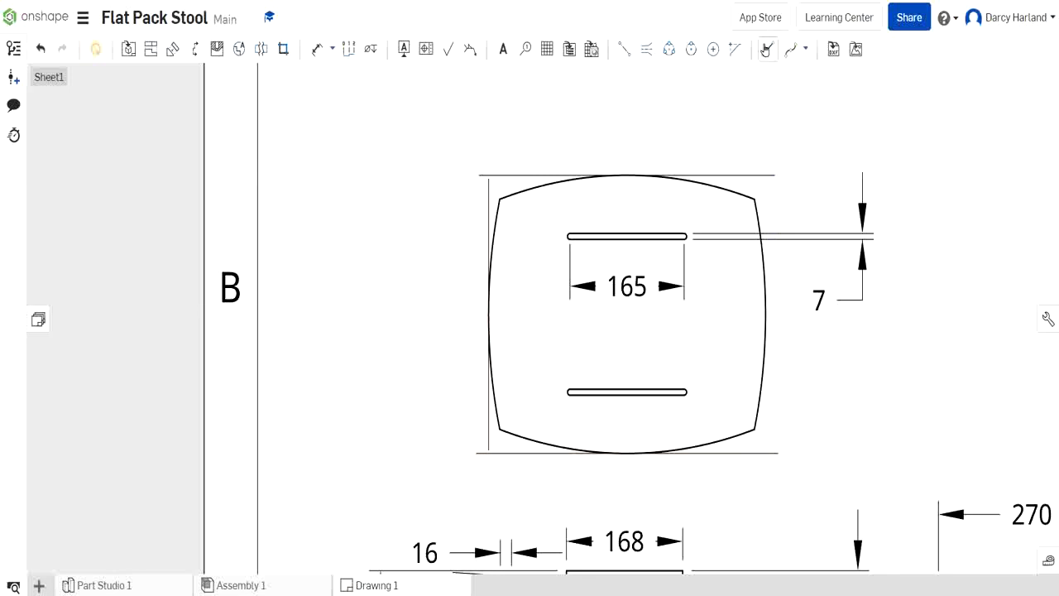
# Draw a vertical line beside the seat's right side and move it by its midpoint onto the outermost point of the right arc
pyautogui.click(768, 49)
pyautogui.click(798, 184)
pyautogui.click(799, 432)
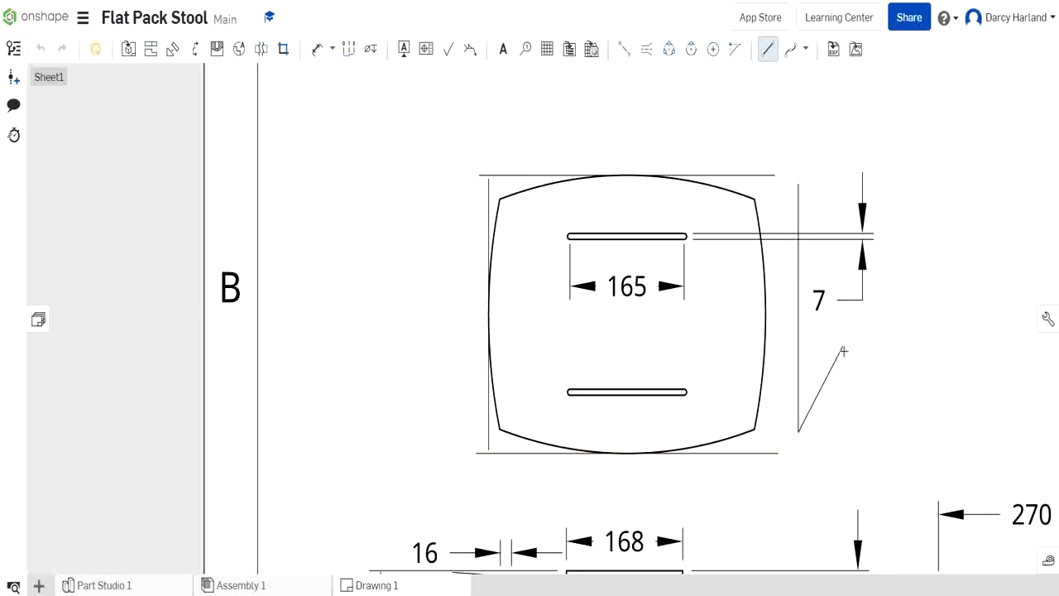
pyautogui.press('Escape')
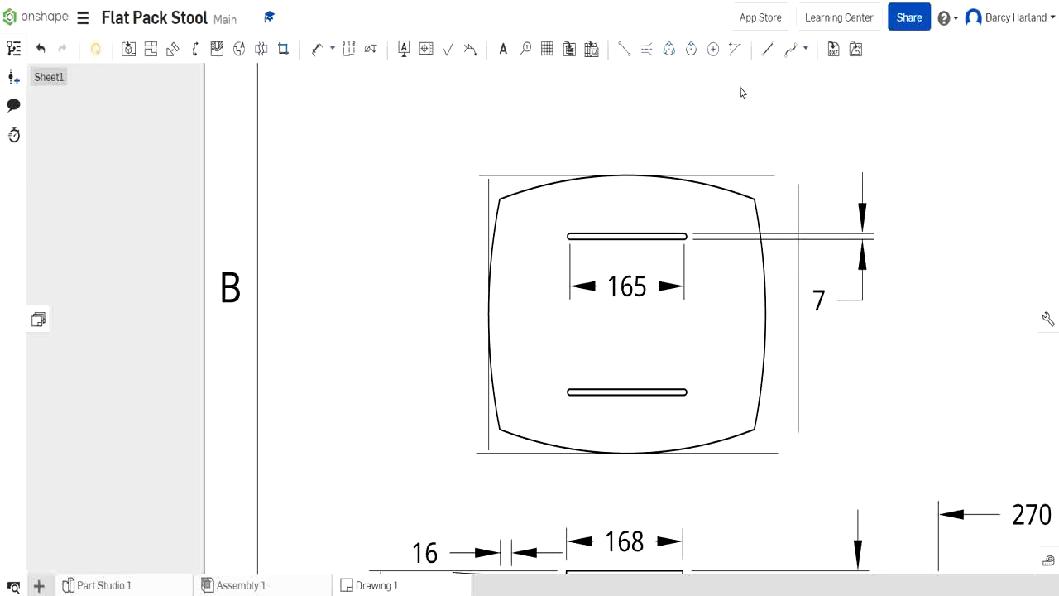
pyautogui.click(317, 50)
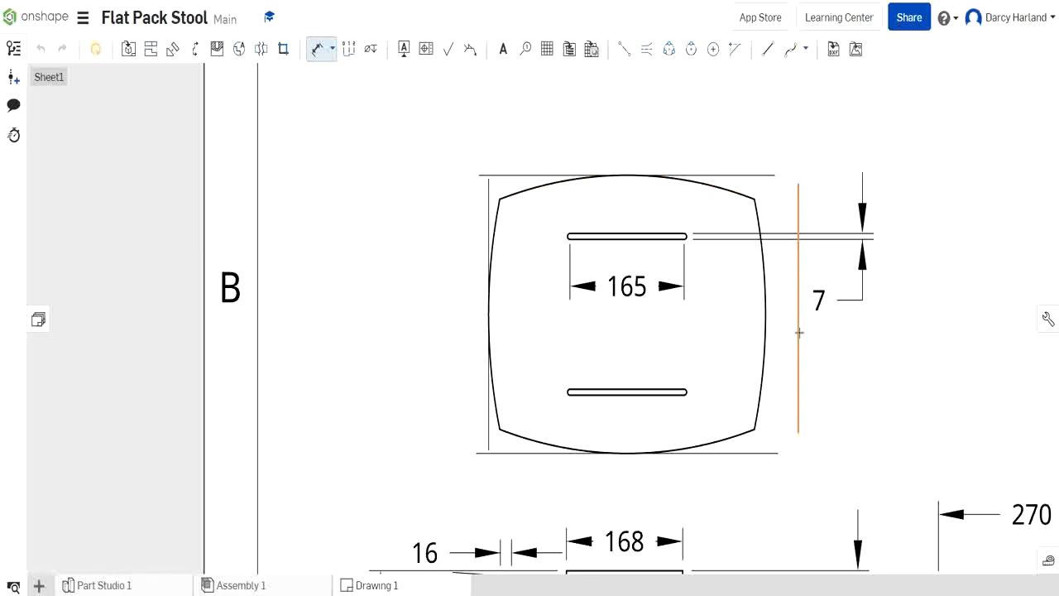
pyautogui.click(798, 307)
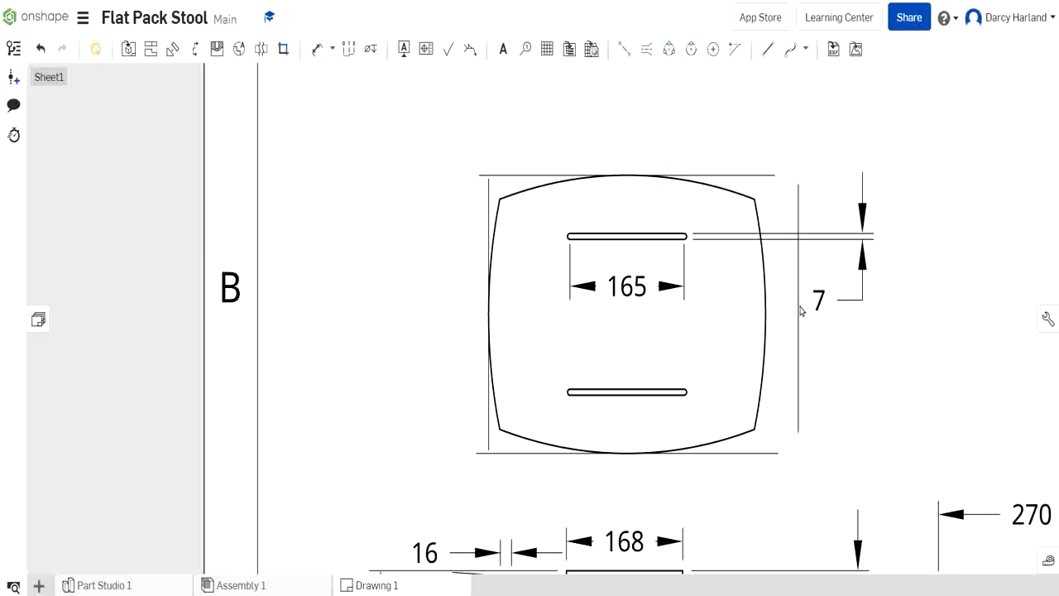
pyautogui.moveTo(797, 310); pyautogui.dragTo(766, 316)
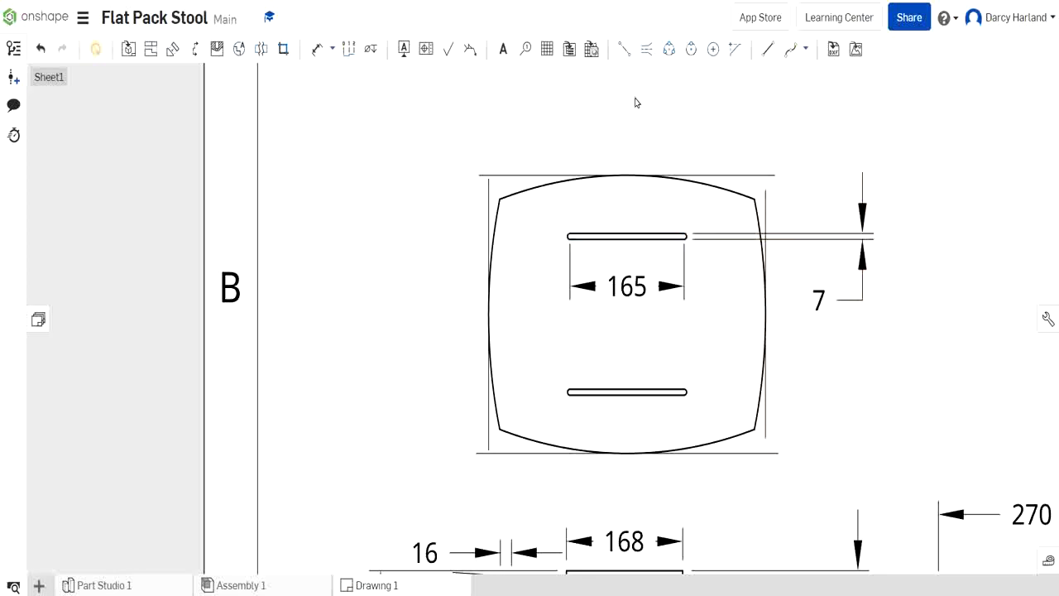
# Dimension the vertical distance between the horizontal lines at the seat's top and bottom arcs, placing it to the left of the seat
pyautogui.click(318, 49)
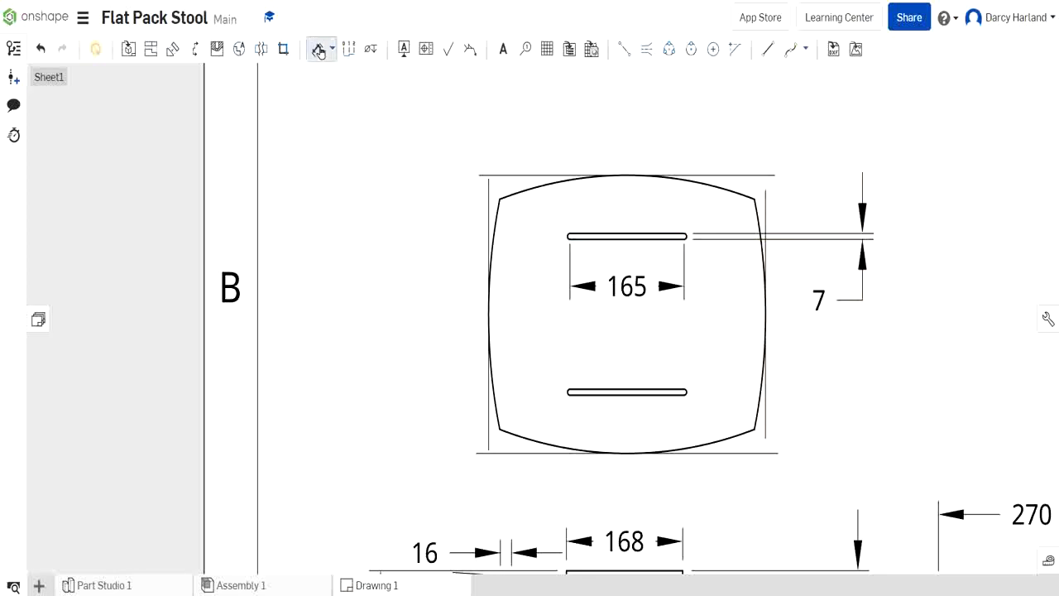
pyautogui.click(499, 175)
pyautogui.click(514, 453)
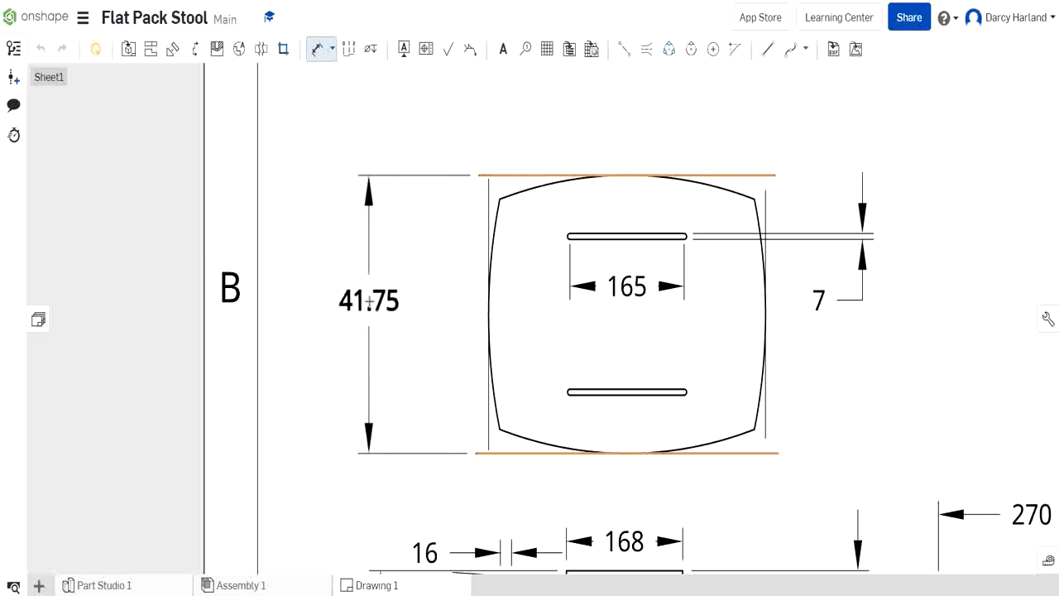
pyautogui.click(369, 302)
pyautogui.press('Escape')
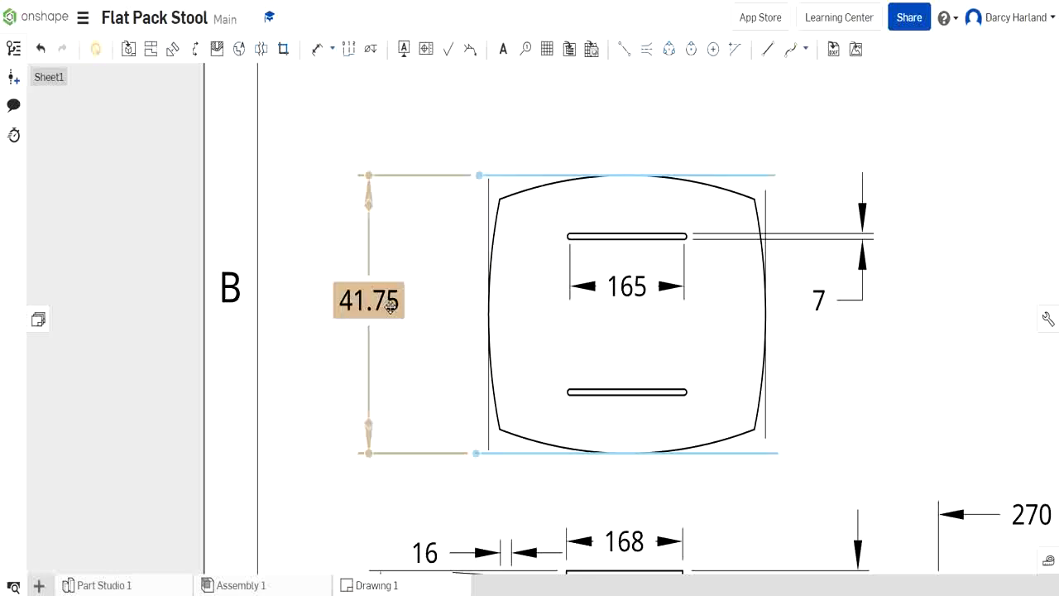
# Override the seat's overall height dimension with 334
pyautogui.click(388, 305)
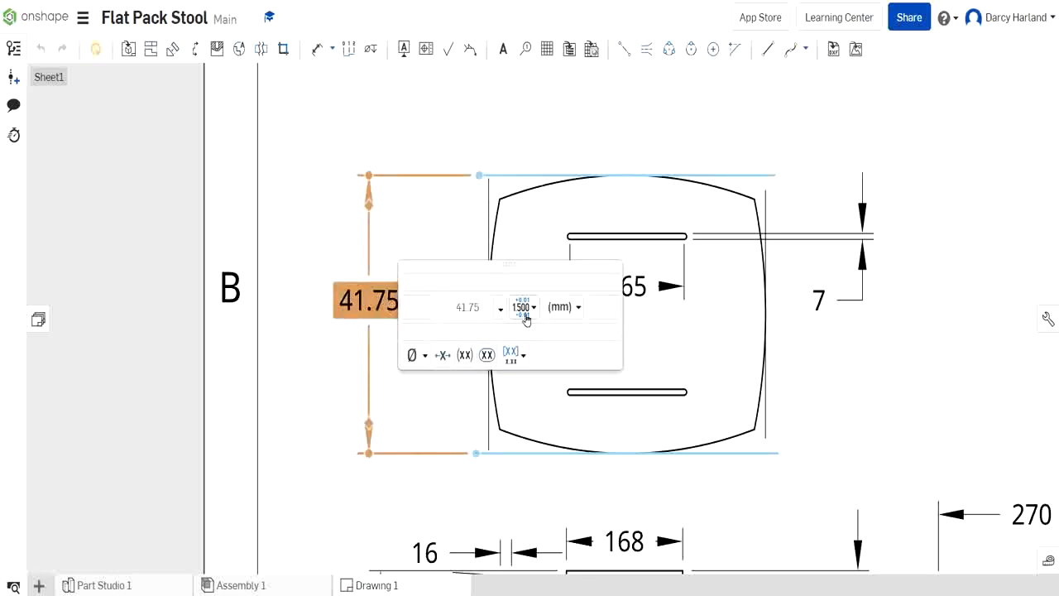
pyautogui.doubleClick(484, 306)
pyautogui.write('400')
pyautogui.press('Return')
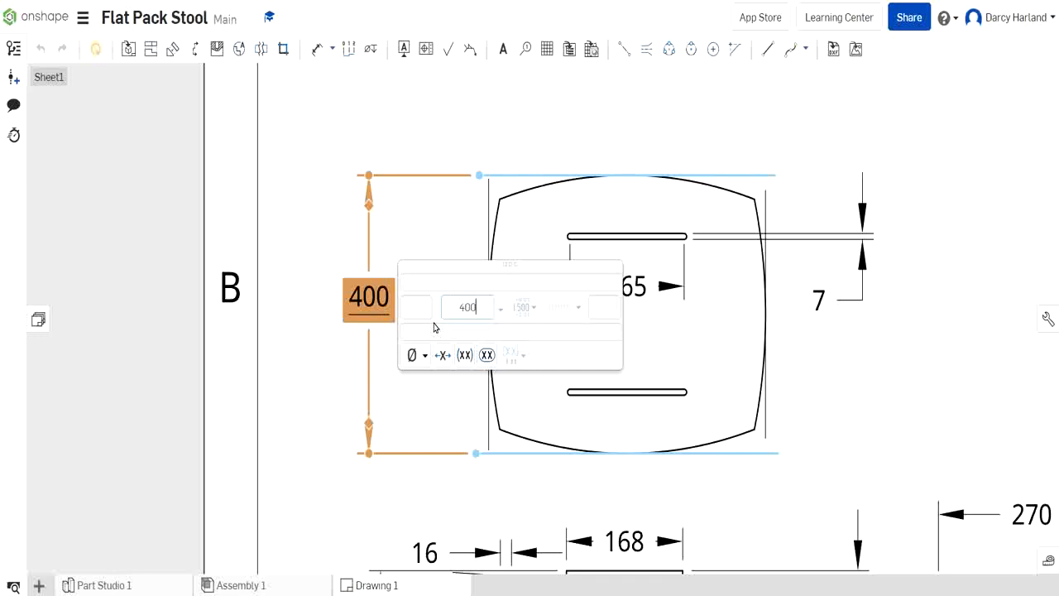
pyautogui.press('BackSpace')
pyautogui.press('BackSpace')
pyautogui.press('BackSpace')
pyautogui.write('3')
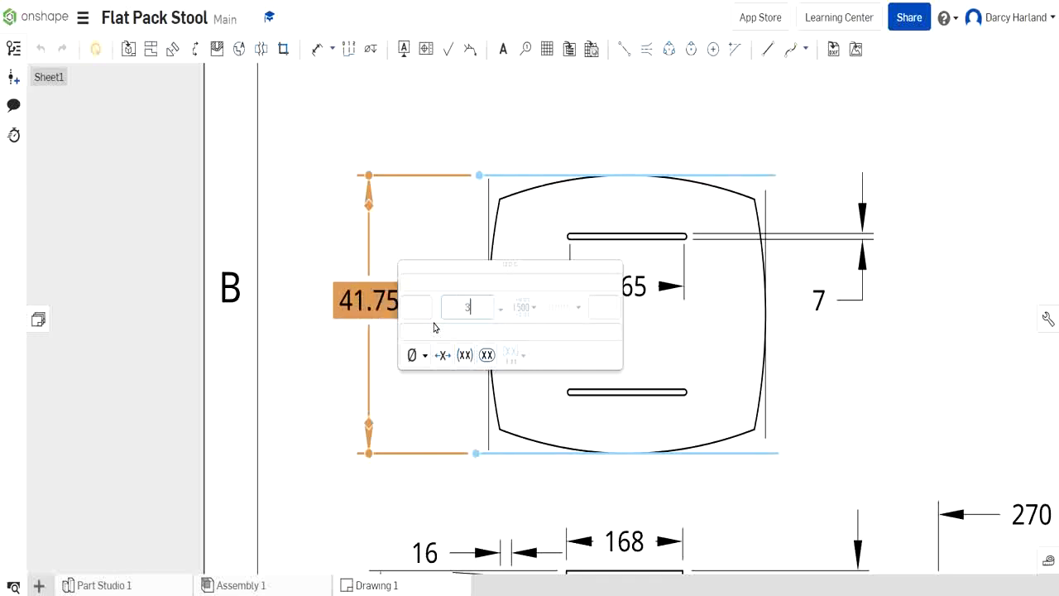
pyautogui.write('34')
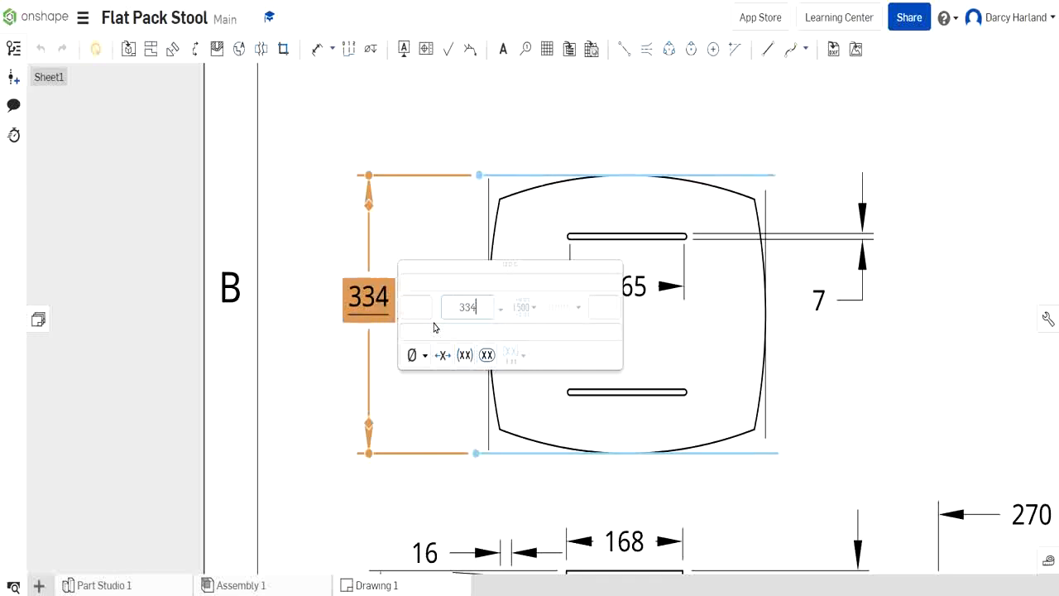
pyautogui.press('Return')
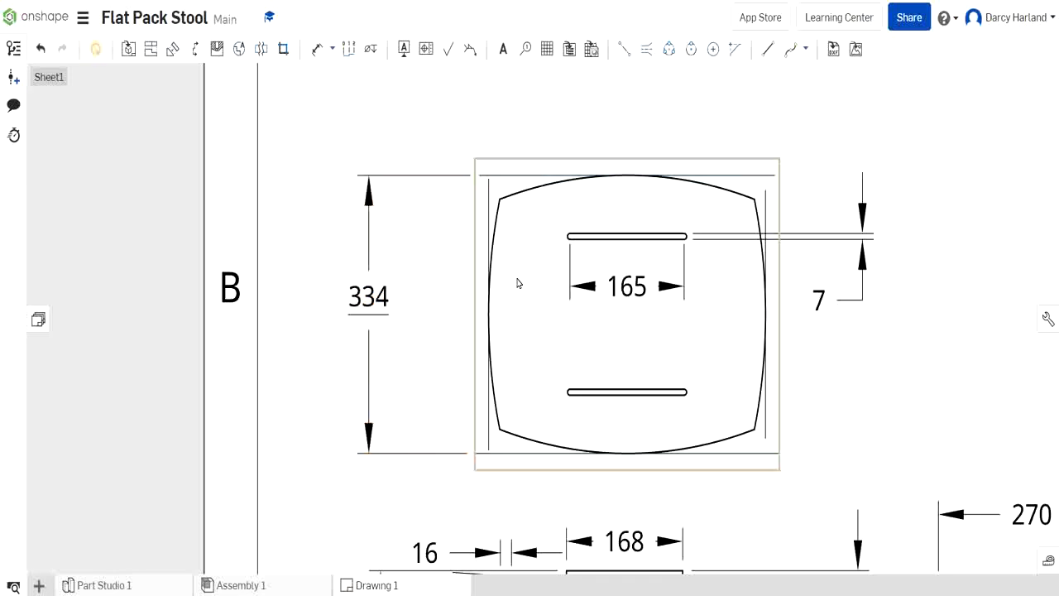
# Check the seat's overall sizes in Part Studio 1's Sketch 1 from the top, moving the 334 dimension clear of the seat, and return to Drawing 1
pyautogui.click(137, 583)
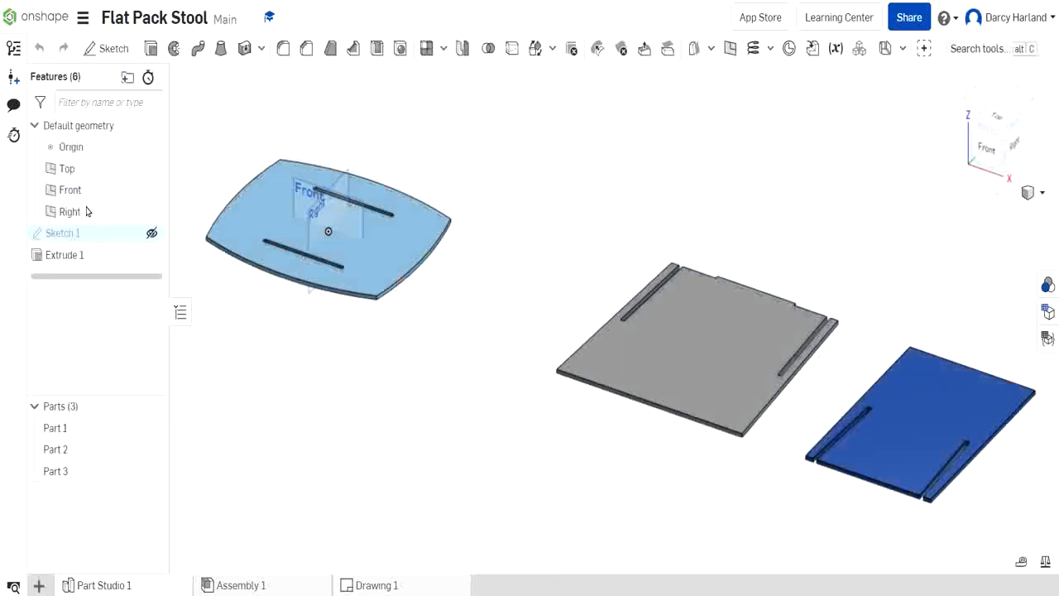
pyautogui.doubleClick(87, 233)
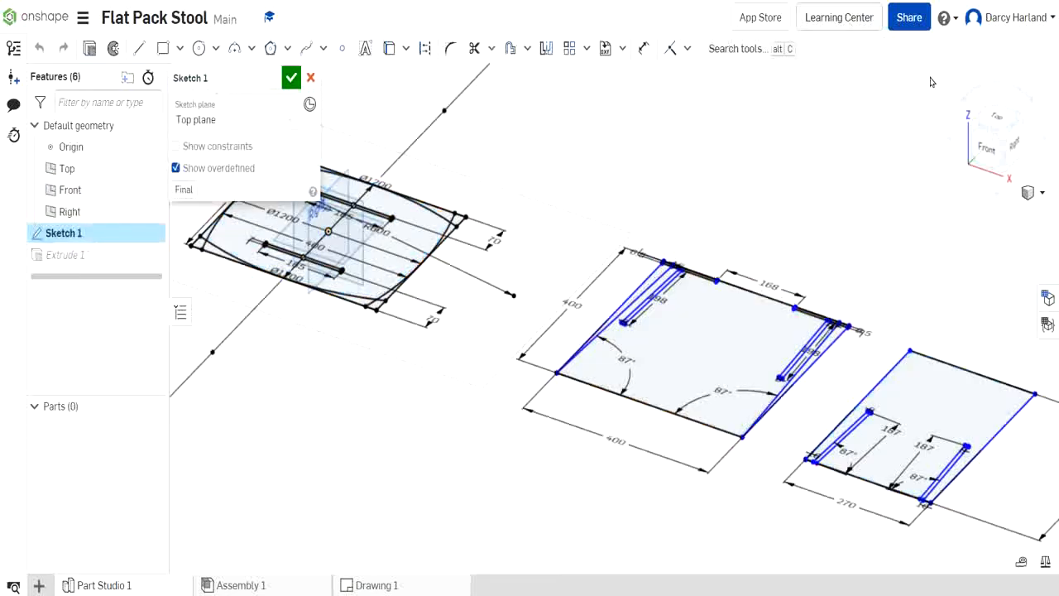
pyautogui.click(991, 118)
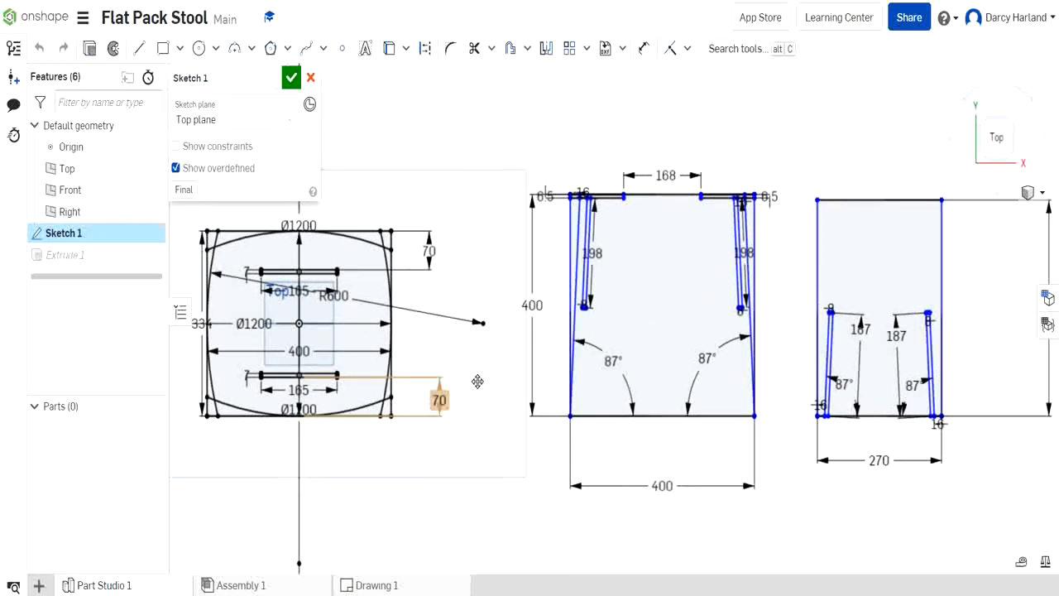
pyautogui.moveTo(472, 301); pyautogui.dragTo(373, 307)
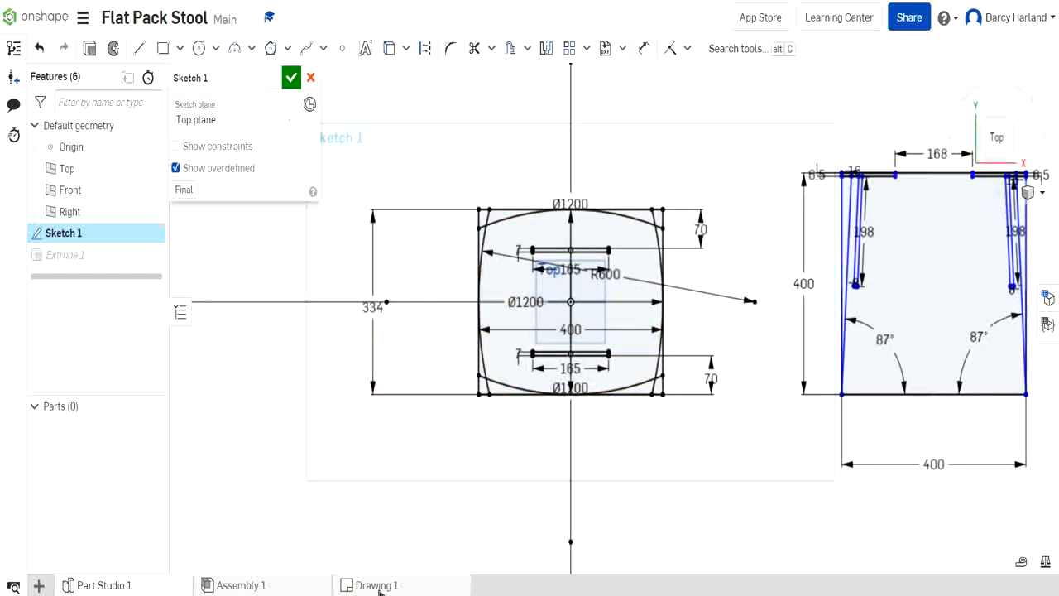
pyautogui.moveTo(382, 585)
pyautogui.click(292, 78)
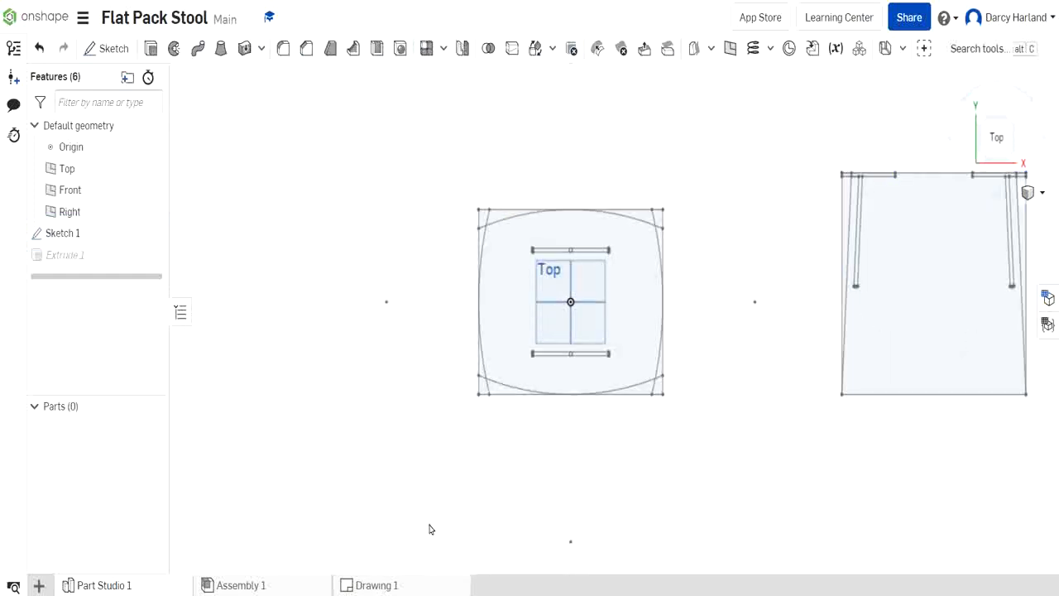
pyautogui.click(416, 588)
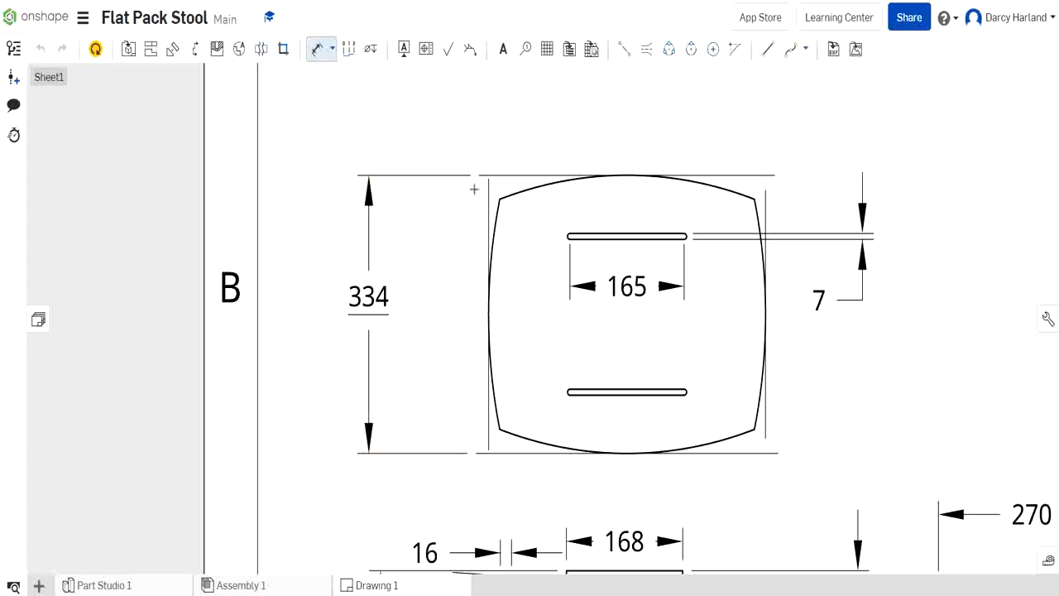
# Dimension the horizontal distance between the vertical lines at the seat's side arcs, place it above the seat, and override it with 400
pyautogui.click(487, 195)
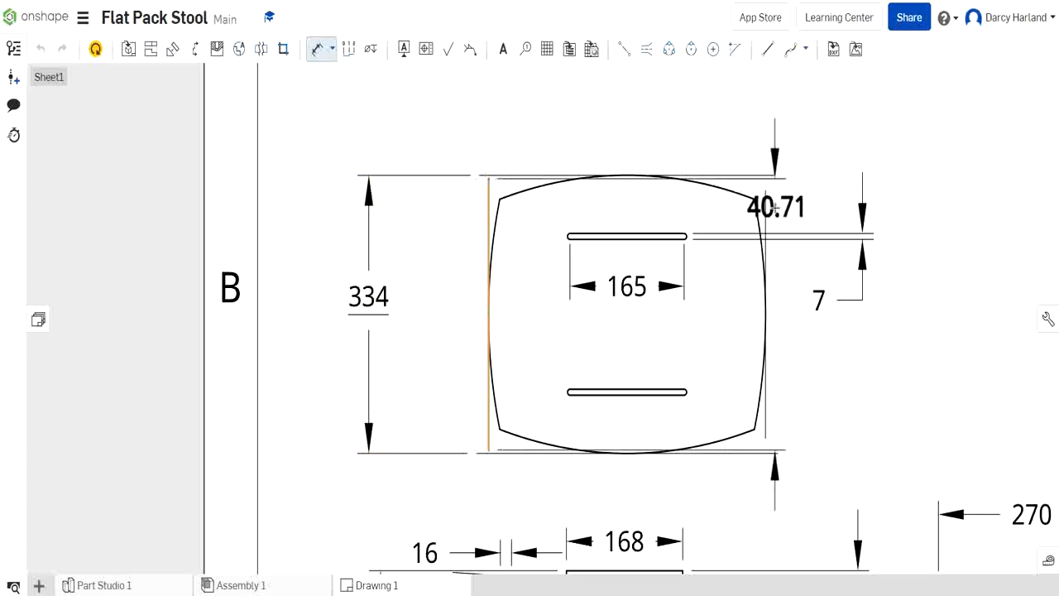
pyautogui.click(767, 212)
pyautogui.click(650, 121)
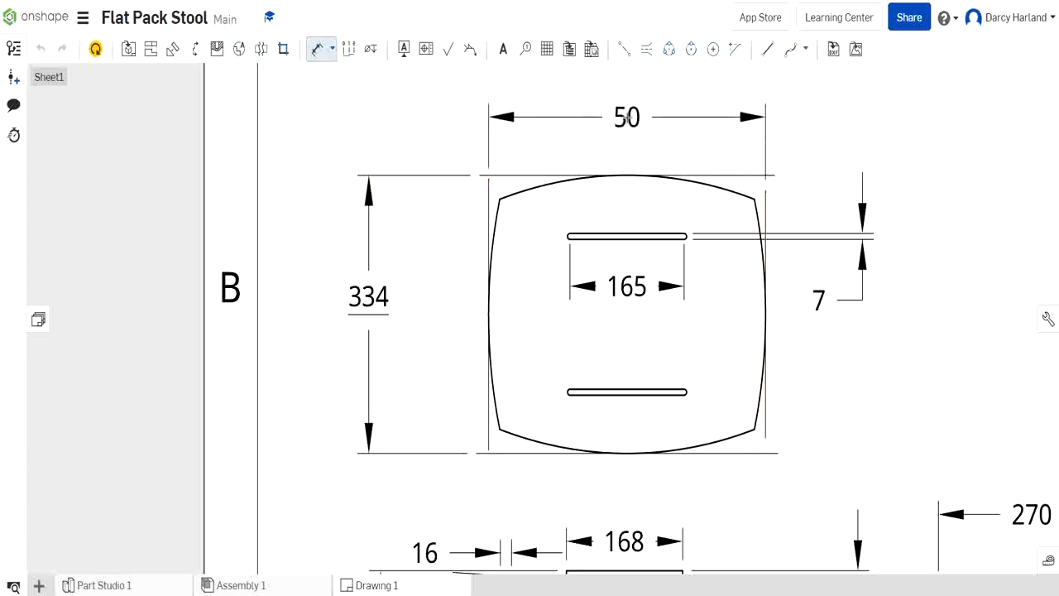
pyautogui.doubleClick(632, 118)
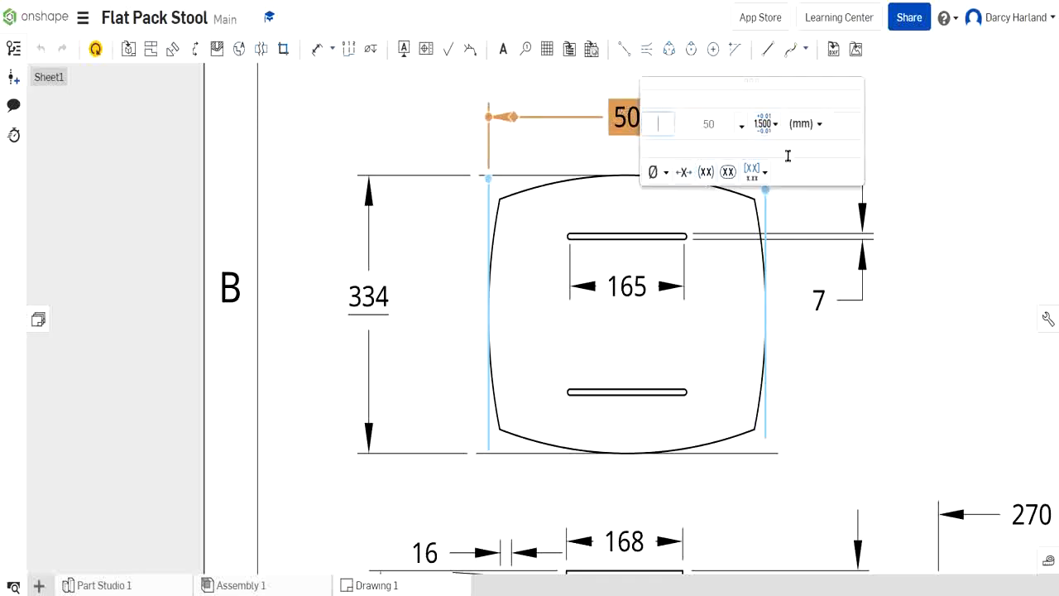
pyautogui.click(718, 126)
pyautogui.write('400')
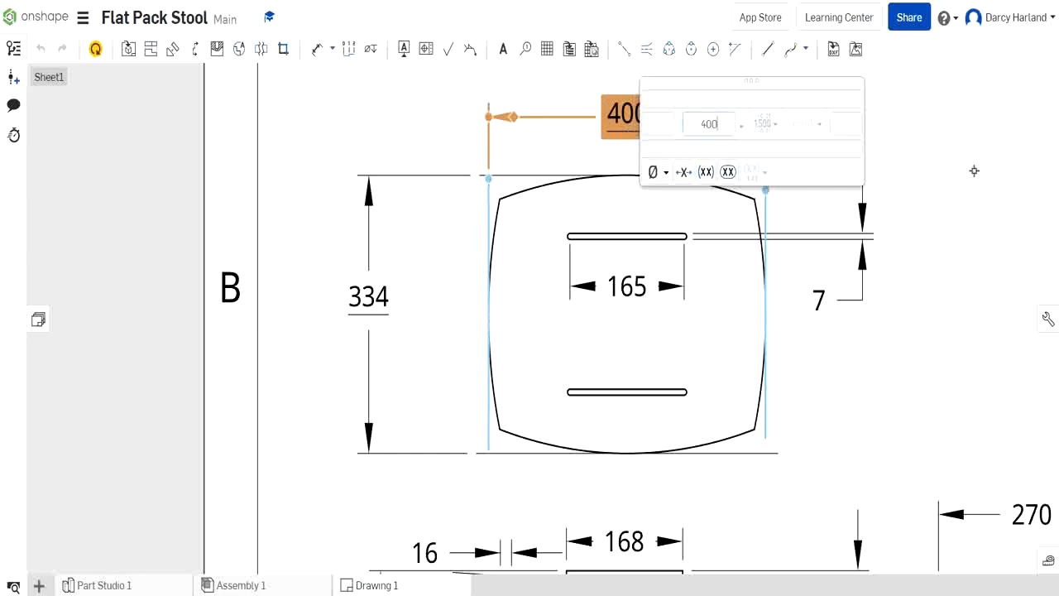
pyautogui.press('Return')
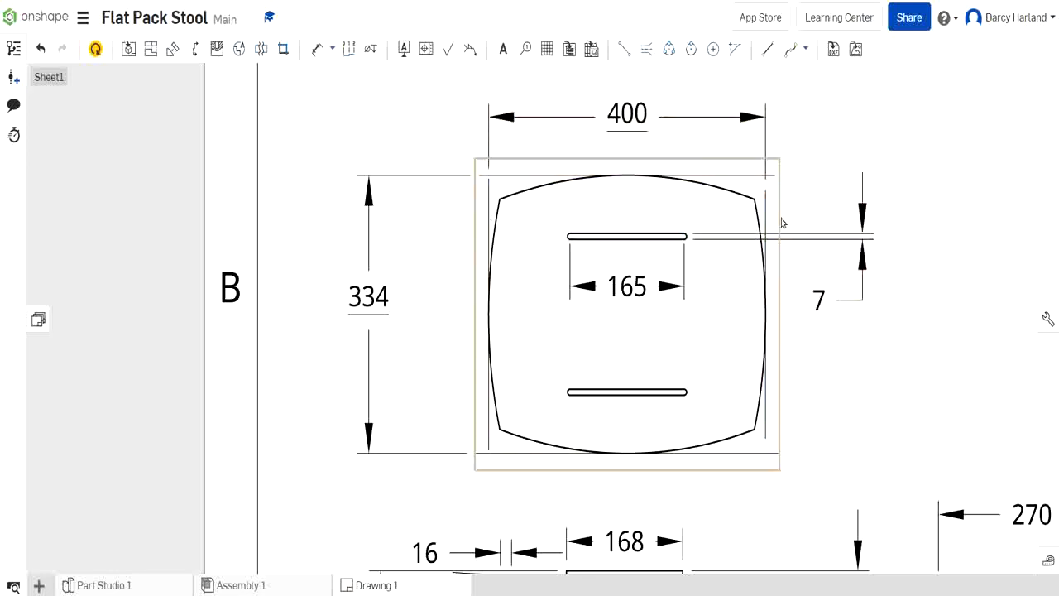
# Delete the horizontal helper line at the seat's top arc and the vertical helper line at its right arc
pyautogui.moveTo(864, 160)
pyautogui.mouseDown(button='middle')
pyautogui.moveTo(754, 168)
pyautogui.moveTo(758, 180)
pyautogui.mouseUp(button='middle')
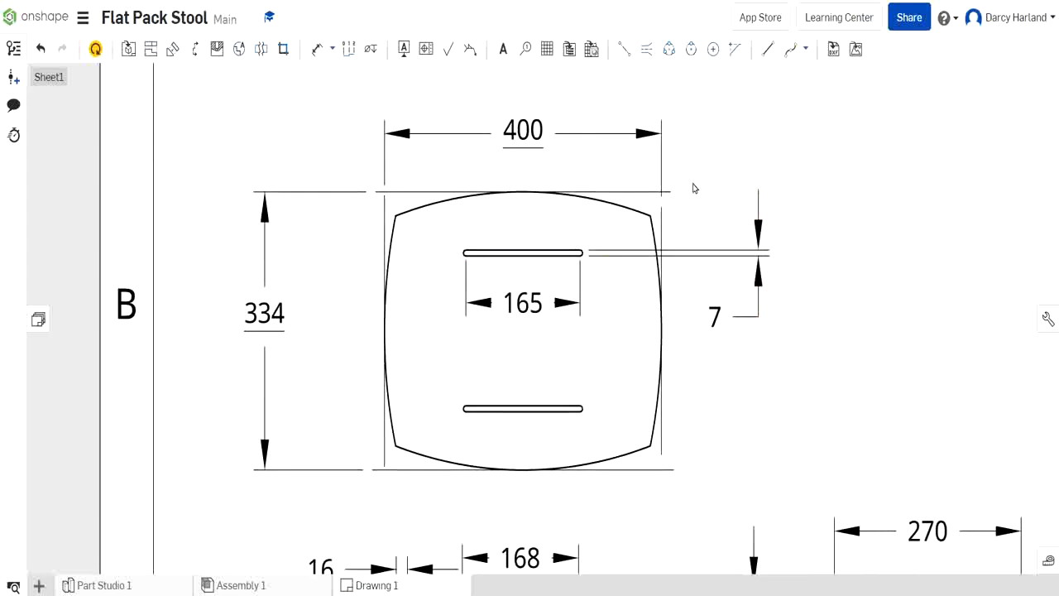
pyautogui.click(525, 131)
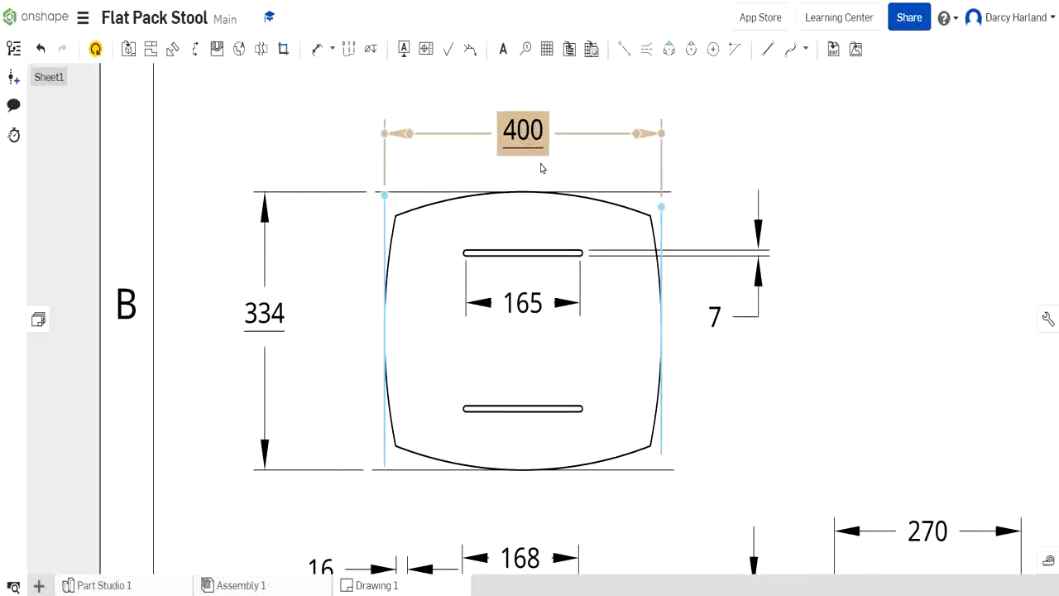
pyautogui.click(651, 197)
pyautogui.press('Delete')
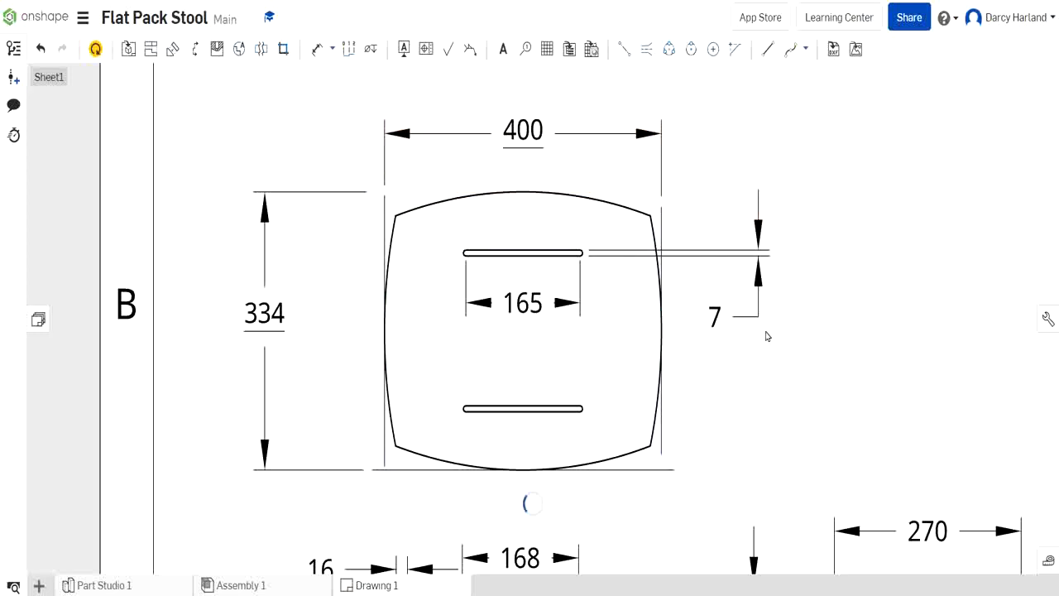
pyautogui.click(663, 233)
pyautogui.press('Delete')
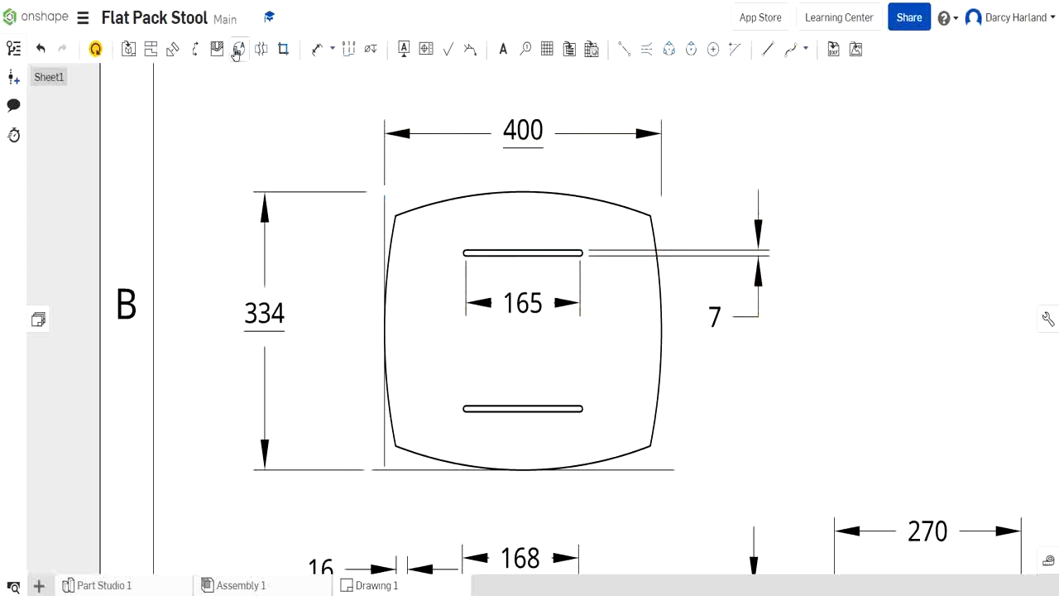
pyautogui.click(315, 49)
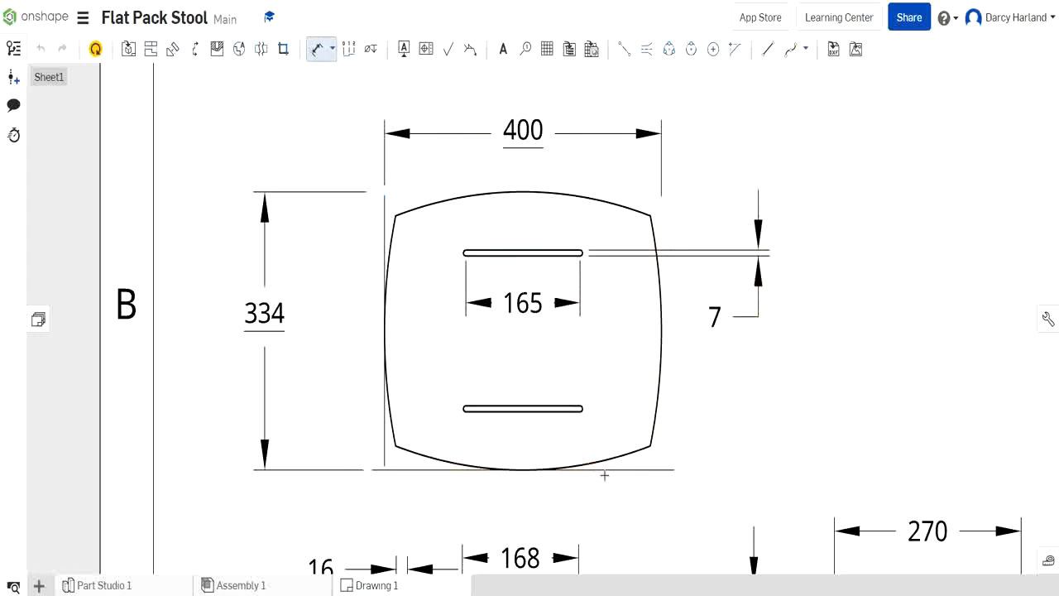
pyautogui.click(556, 411)
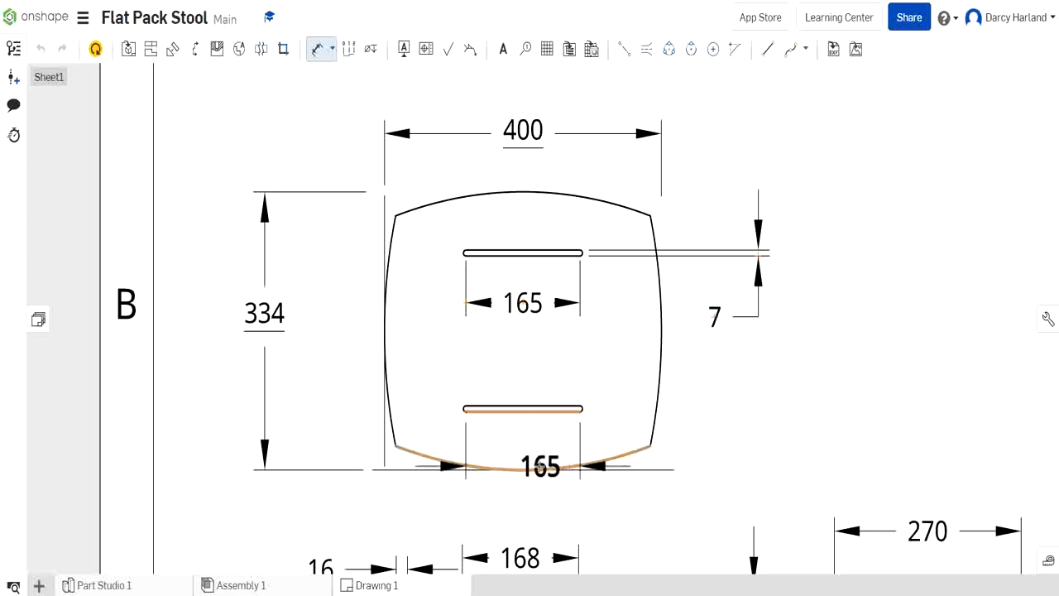
pyautogui.click(523, 470)
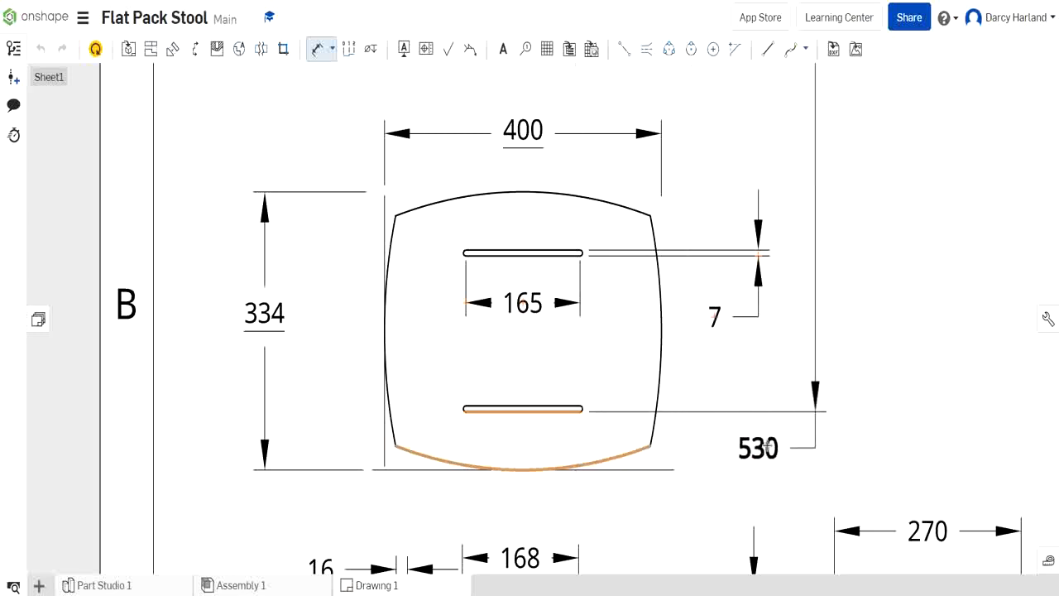
pyautogui.click(793, 446)
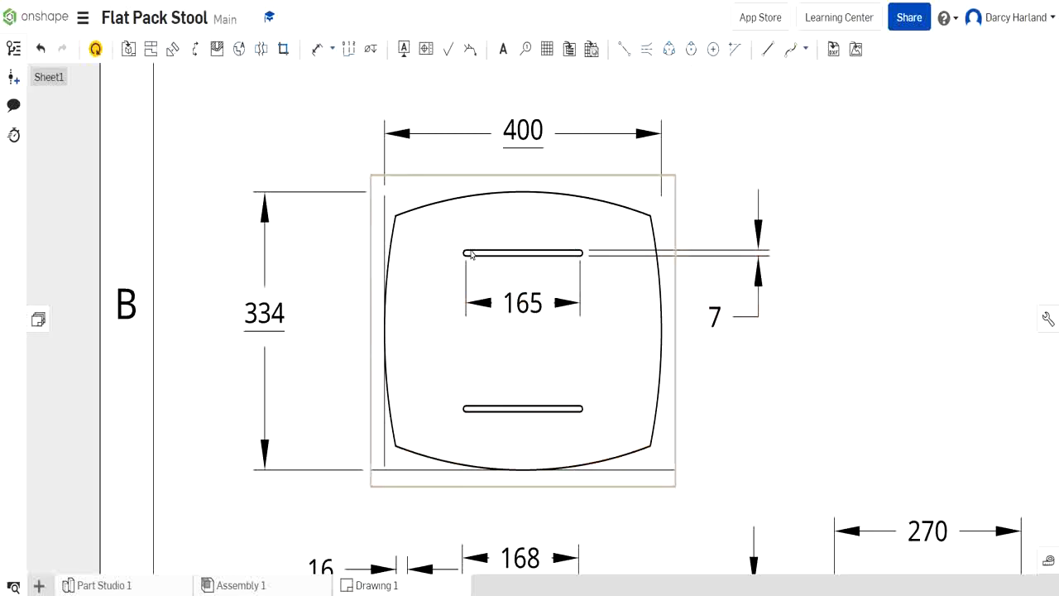
# Draw a horizontal line from the right end of the lower slot's bottom edge out past the seat's right side
pyautogui.click(768, 49)
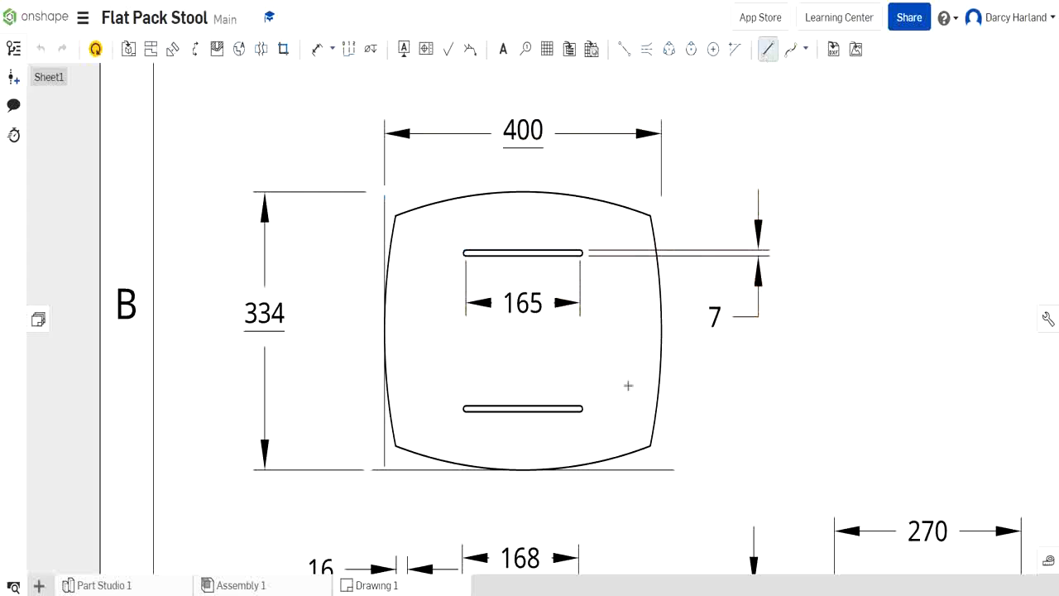
pyautogui.click(582, 409)
pyautogui.click(746, 414)
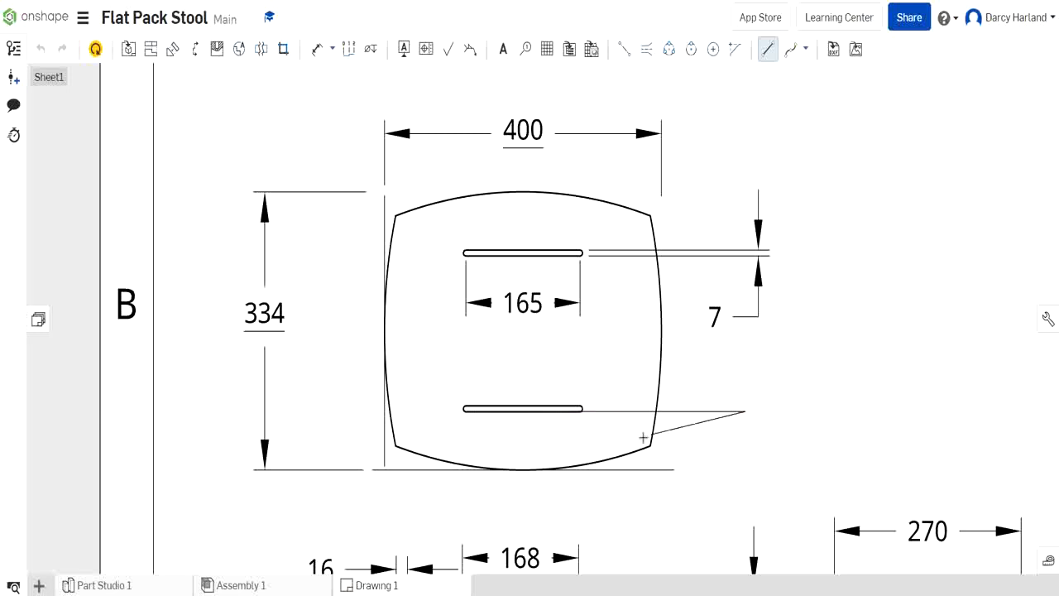
pyautogui.press('Escape')
# Reposition the new line so it starts at the right end of the lower slot's bottom edge and runs horizontally past the seat
pyautogui.scroll(2, 604, 422)
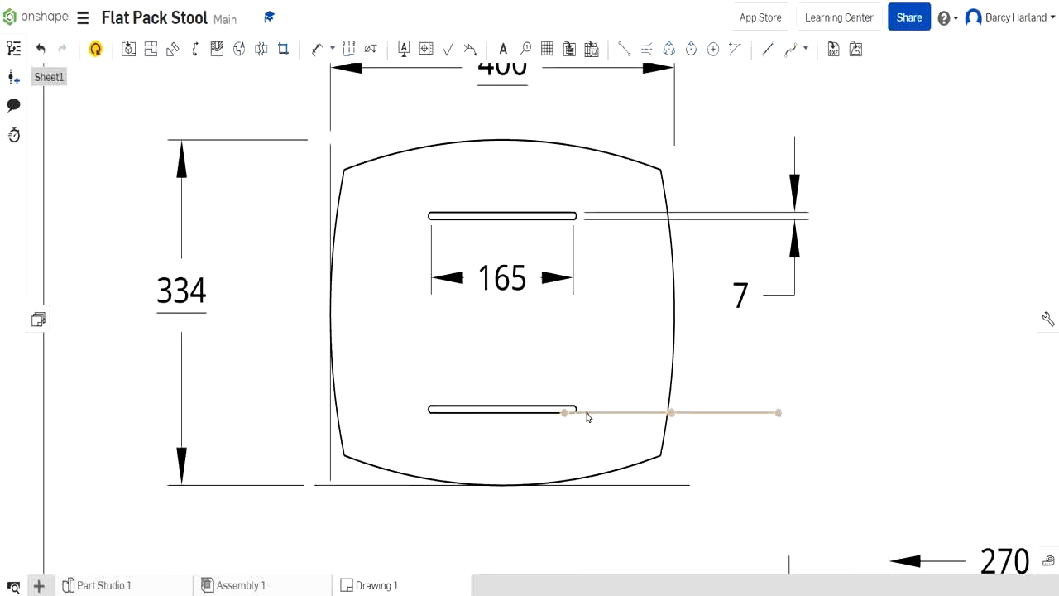
pyautogui.click(585, 414)
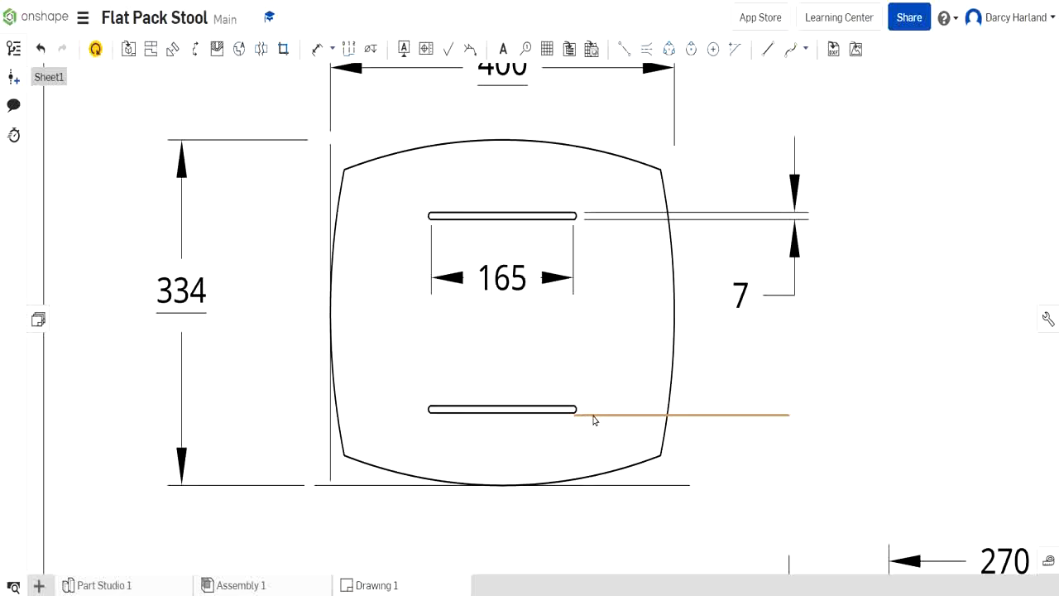
pyautogui.moveTo(593, 418); pyautogui.dragTo(556, 427)
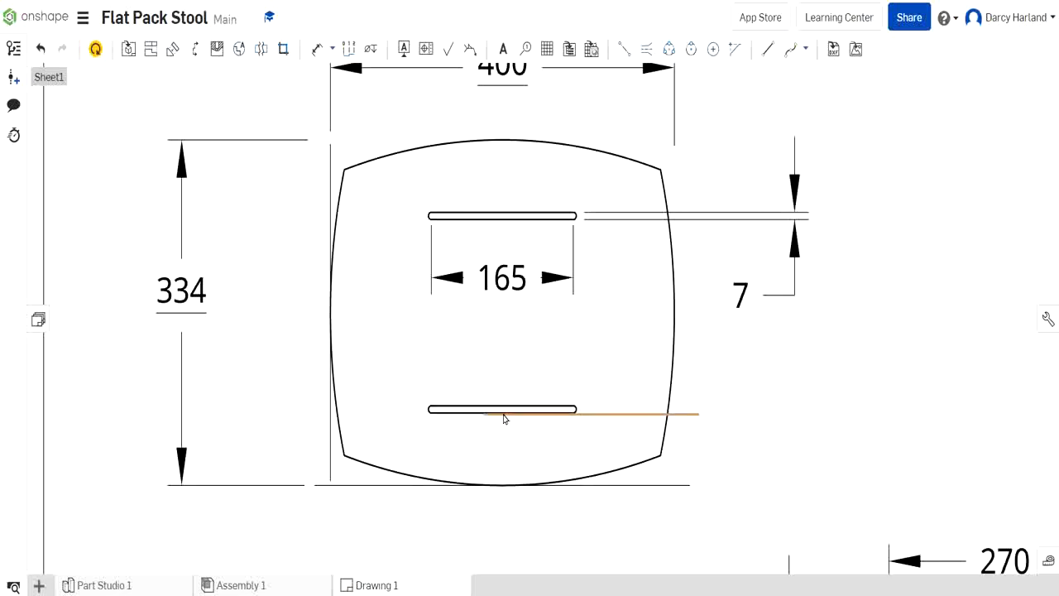
pyautogui.click(641, 427)
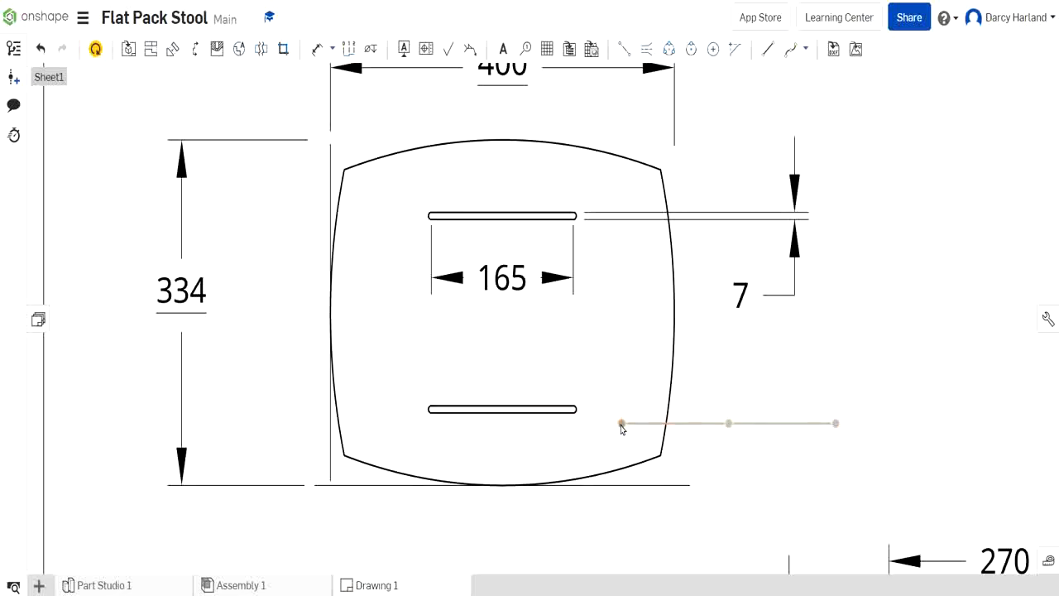
pyautogui.hotkey('ctrl', 'z')
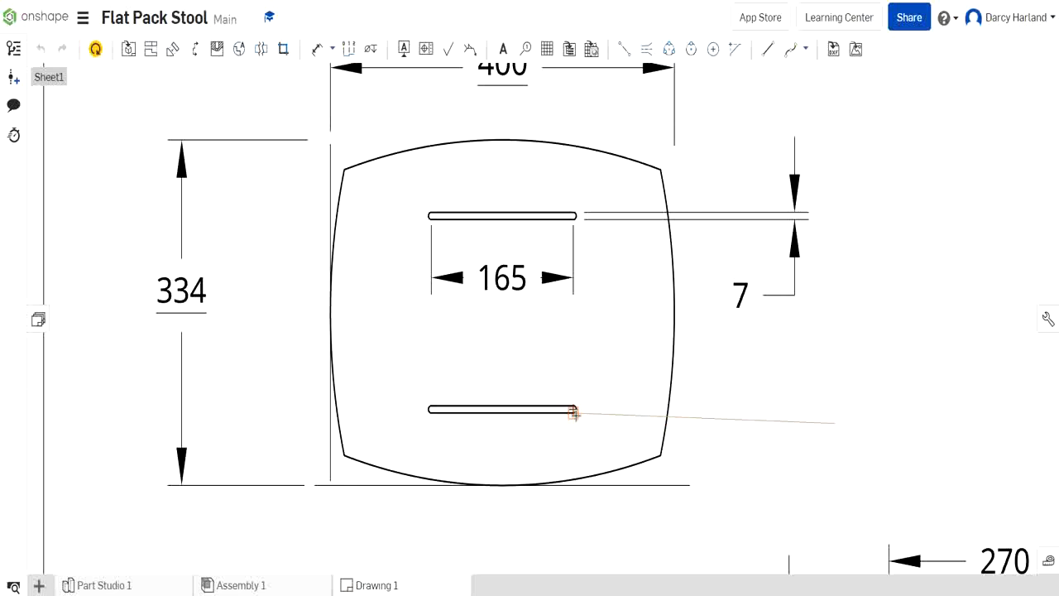
pyautogui.click(573, 413)
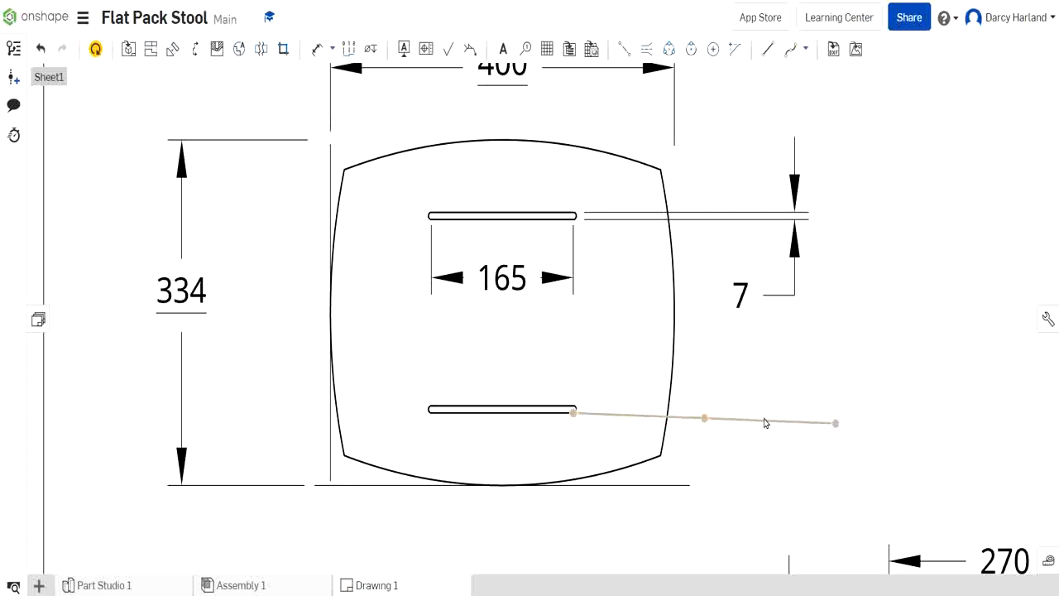
pyautogui.hotkey('ctrl', 'z')
pyautogui.click(834, 413)
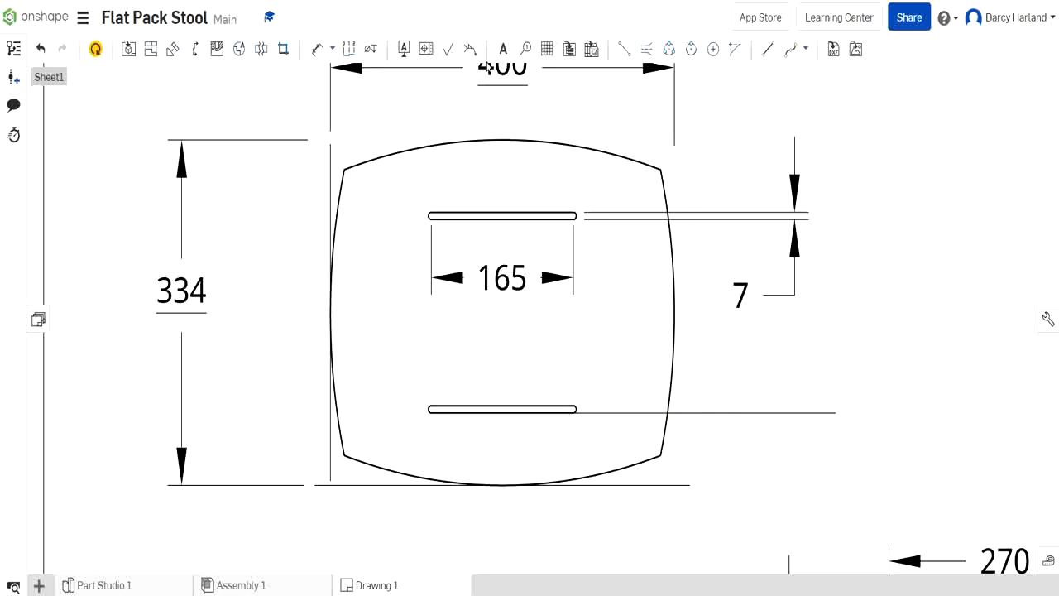
# Dimension the vertical distance from the lower slot's extension line to the seat's bottom tangent line and override it with 70
pyautogui.click(310, 55)
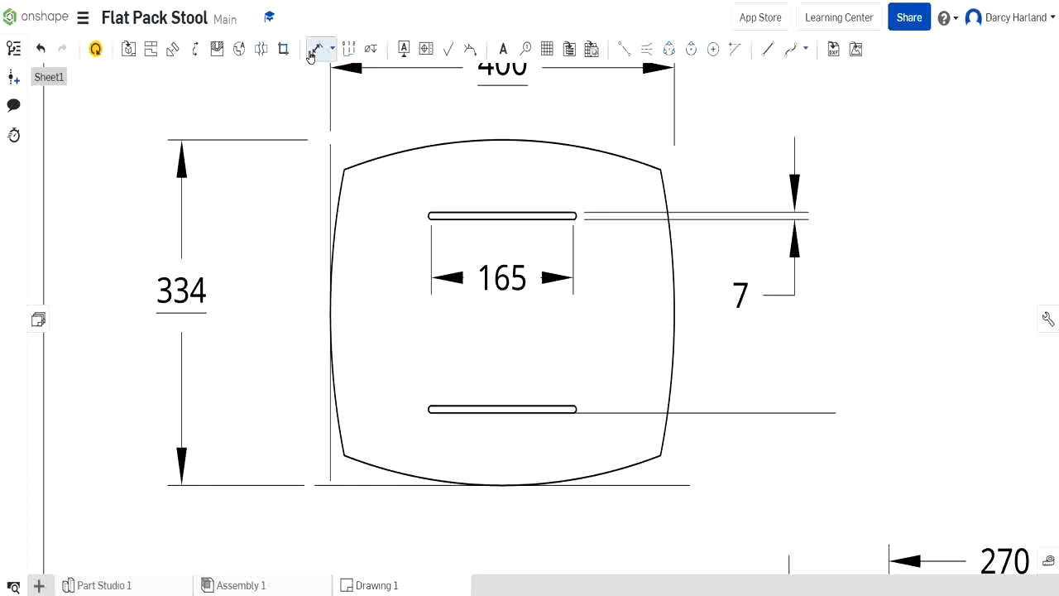
pyautogui.click(728, 413)
pyautogui.click(684, 485)
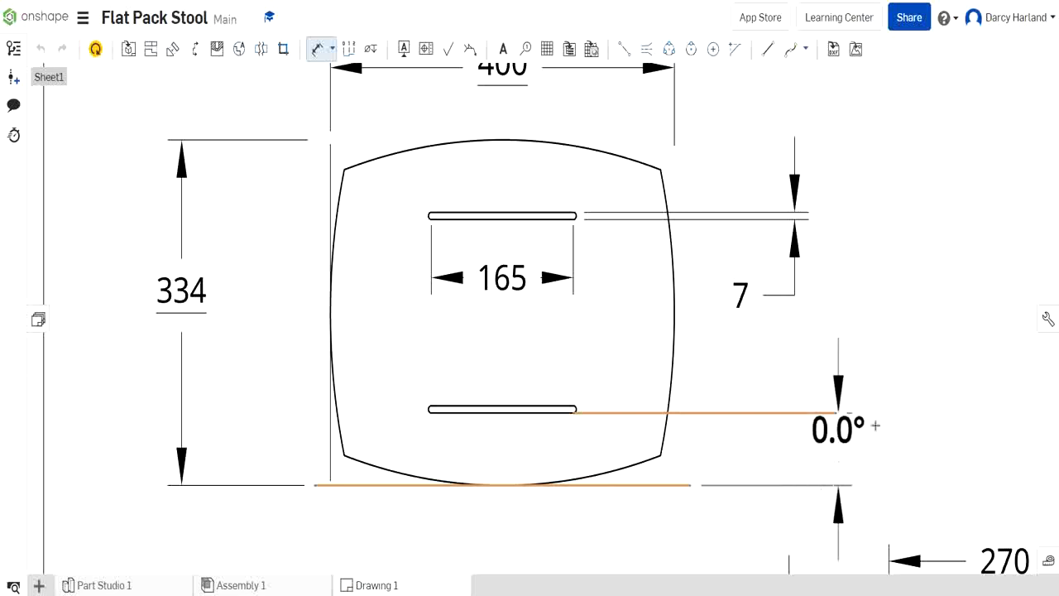
pyautogui.click(857, 448)
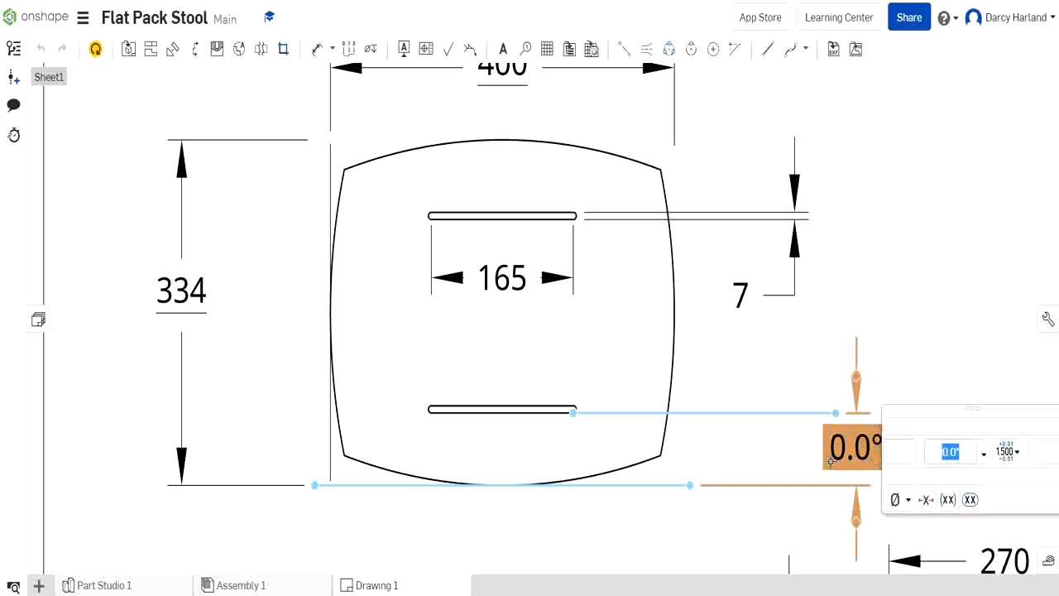
pyautogui.write('70')
pyautogui.press('Return')
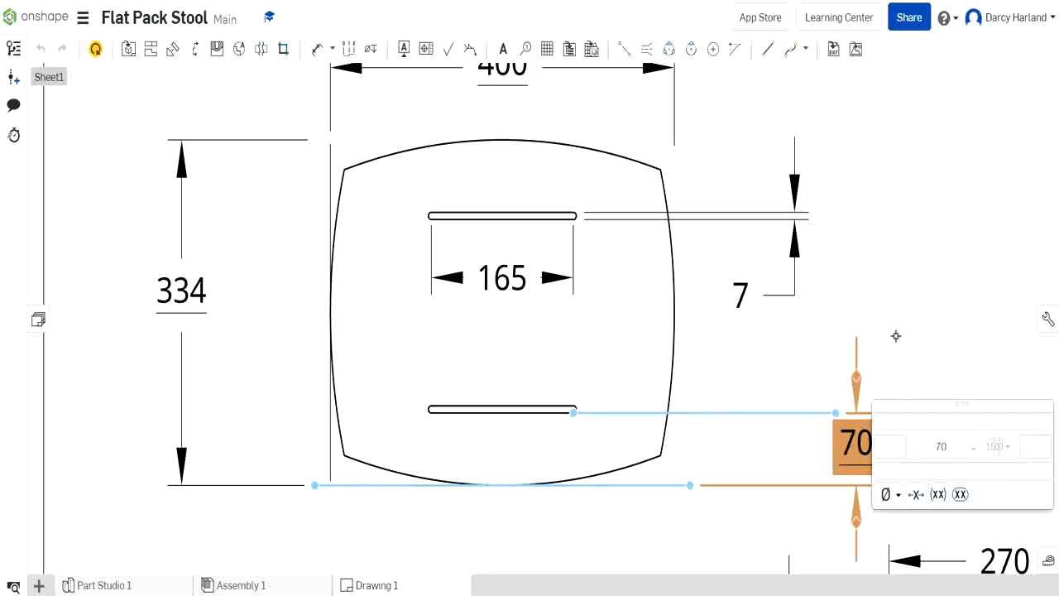
pyautogui.press('Escape')
# Delete the remaining helper lines at the seat's lower slot, bottom arc and left arc, keeping the seat view itself
pyautogui.moveTo(896, 351); pyautogui.dragTo(795, 286, button='middle')
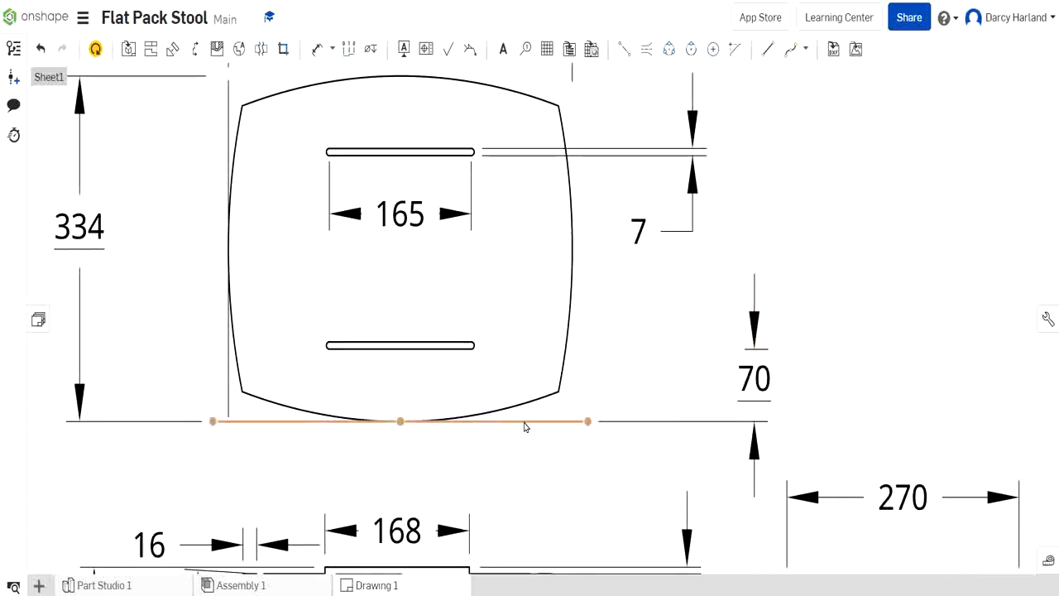
pyautogui.click(223, 389)
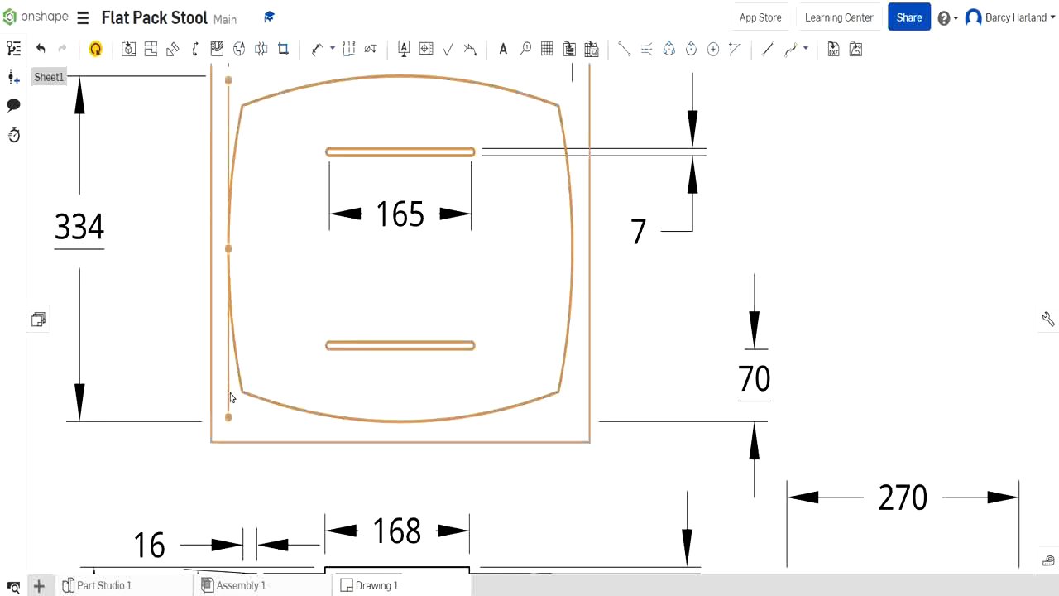
pyautogui.press('Delete')
pyautogui.hotkey('ctrl', 'z')
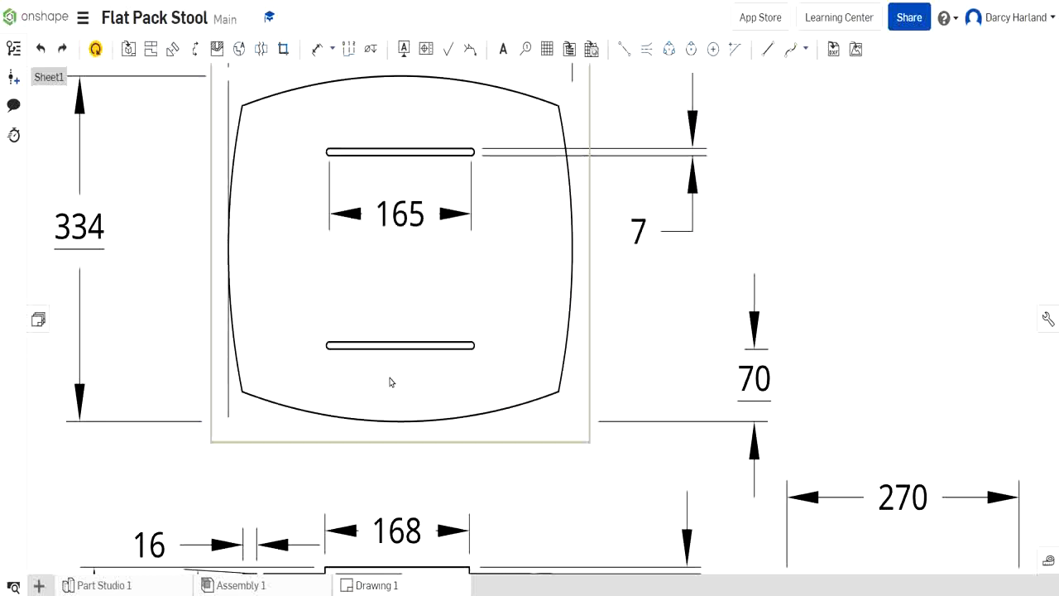
pyautogui.click(227, 404)
pyautogui.press('Delete')
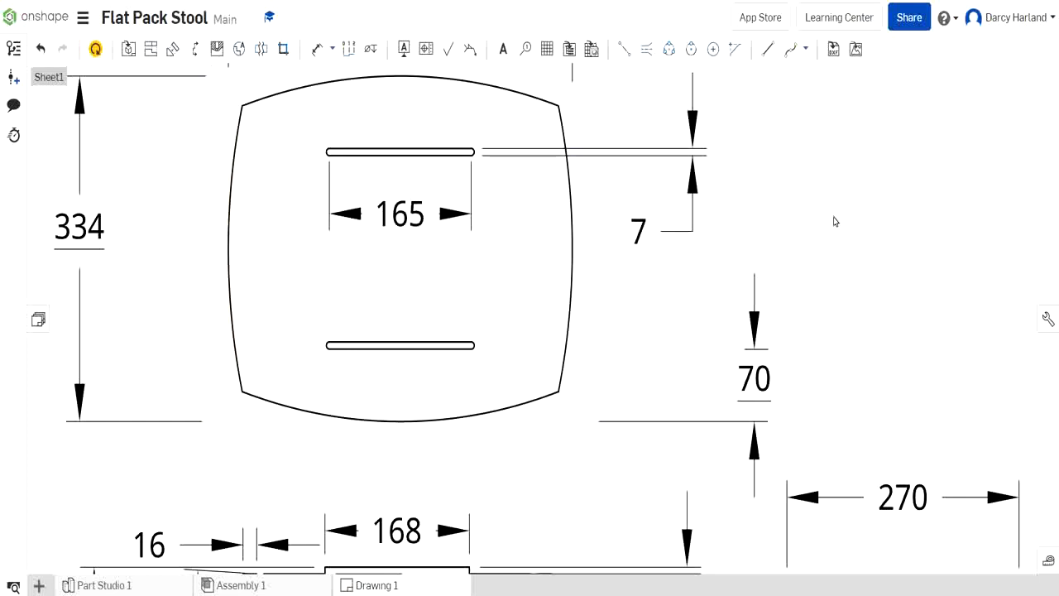
# Move the 70 dimension inside the seat outline, centred just below the lower slot
pyautogui.moveTo(872, 204); pyautogui.dragTo(879, 280, button='middle')
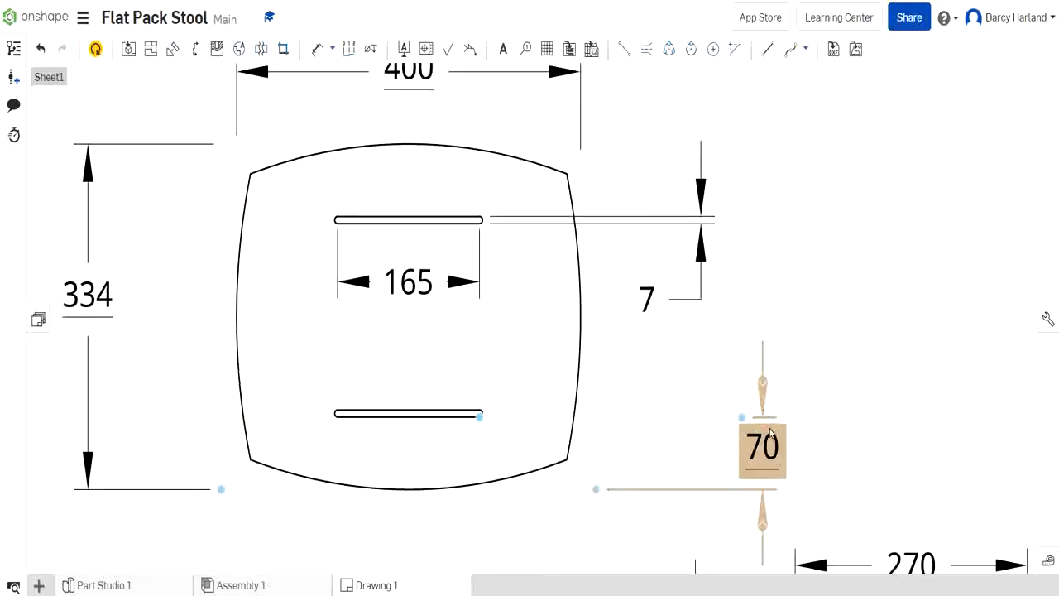
pyautogui.moveTo(767, 434); pyautogui.dragTo(411, 450)
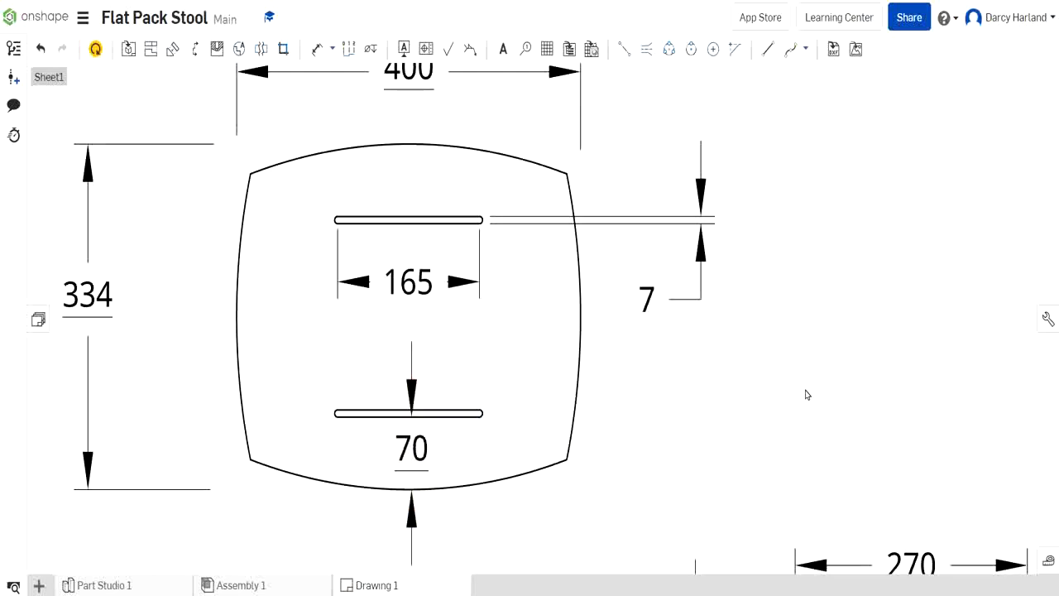
pyautogui.moveTo(807, 395); pyautogui.dragTo(868, 417, button='right')
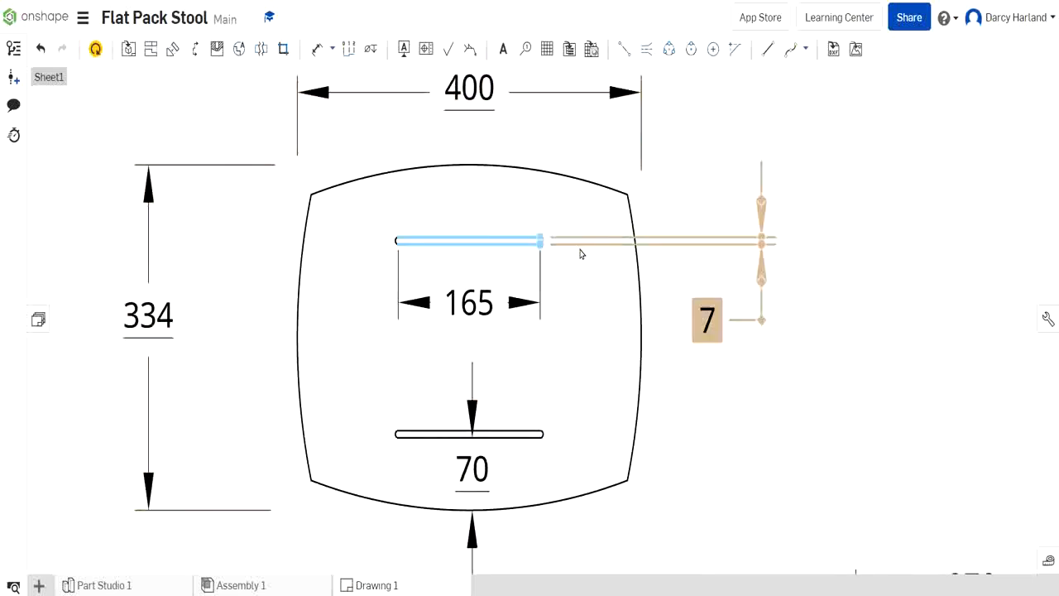
# Bring the 334 dimension closer to the seat and move the seat view together with all its dimensions higher on the sheet
pyautogui.scroll(-3, 582, 253)
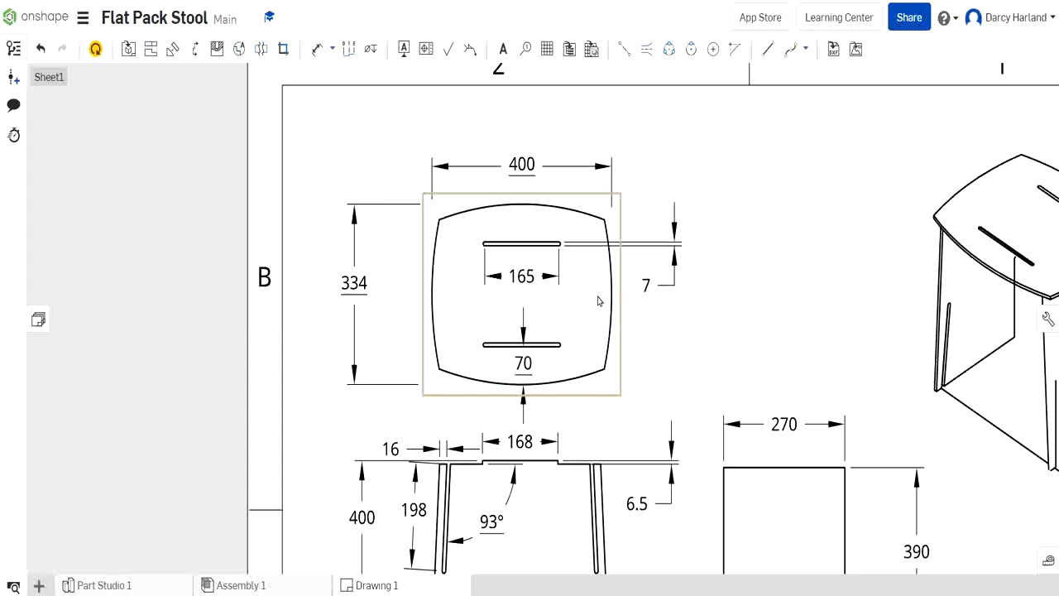
pyautogui.moveTo(600, 301); pyautogui.dragTo(599, 226)
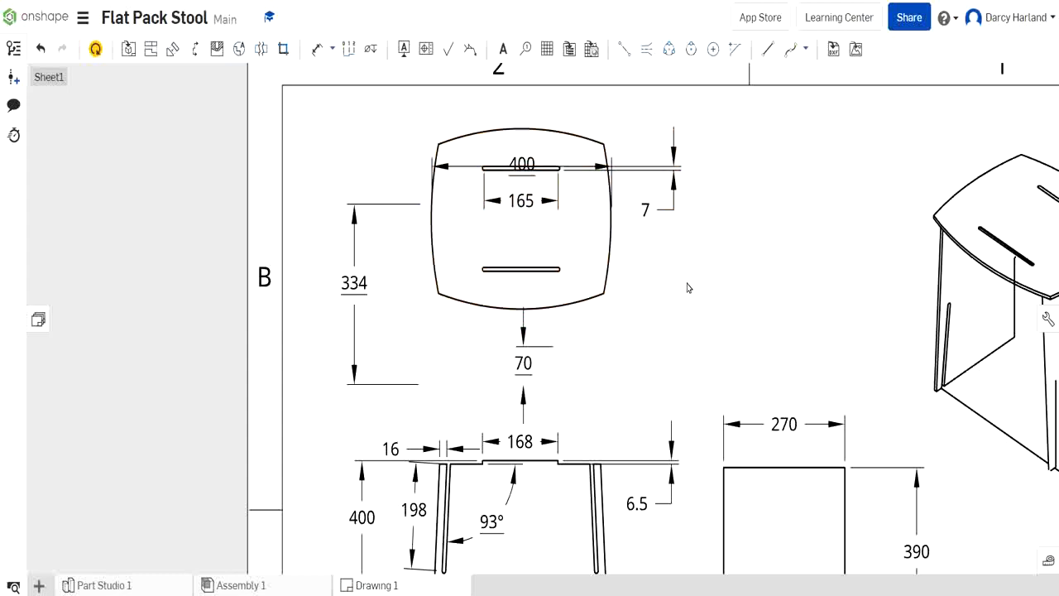
pyautogui.hotkey('ctrl', 'z')
pyautogui.moveTo(313, 152); pyautogui.dragTo(710, 416)
pyautogui.moveTo(526, 356)
pyautogui.mouseDown()
pyautogui.moveTo(520, 319)
pyautogui.moveTo(531, 366)
pyautogui.moveTo(523, 361)
pyautogui.mouseUp()
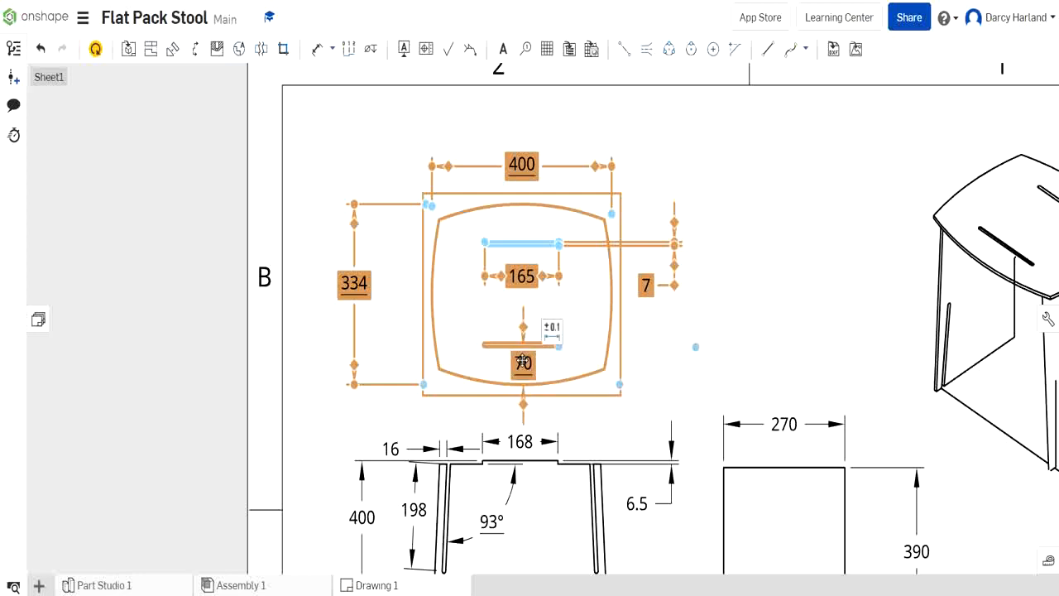
pyautogui.moveTo(353, 284)
pyautogui.mouseDown()
pyautogui.moveTo(372, 177)
pyautogui.moveTo(370, 284)
pyautogui.mouseUp()
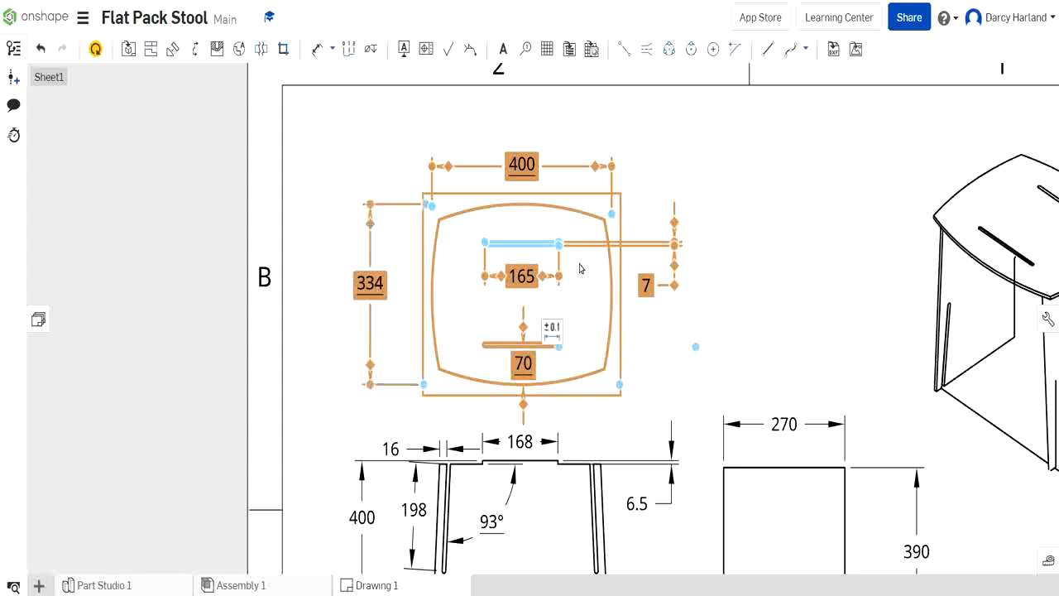
pyautogui.moveTo(612, 279); pyautogui.dragTo(616, 244)
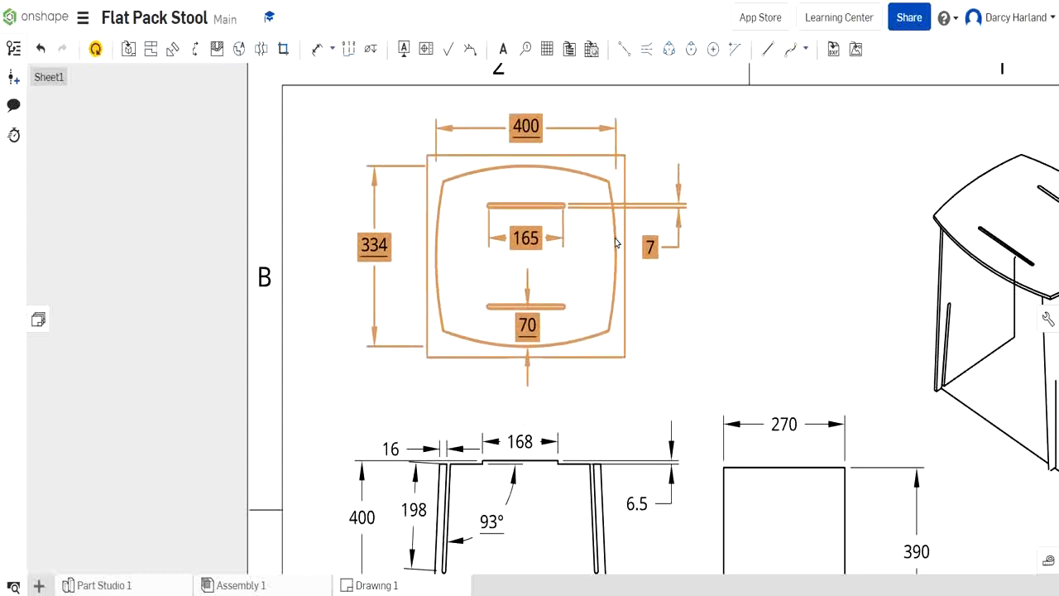
# Shift the 6.5 dimension slightly closer to its part and move the isometric view up and left on the sheet
pyautogui.scroll(-5, 719, 305)
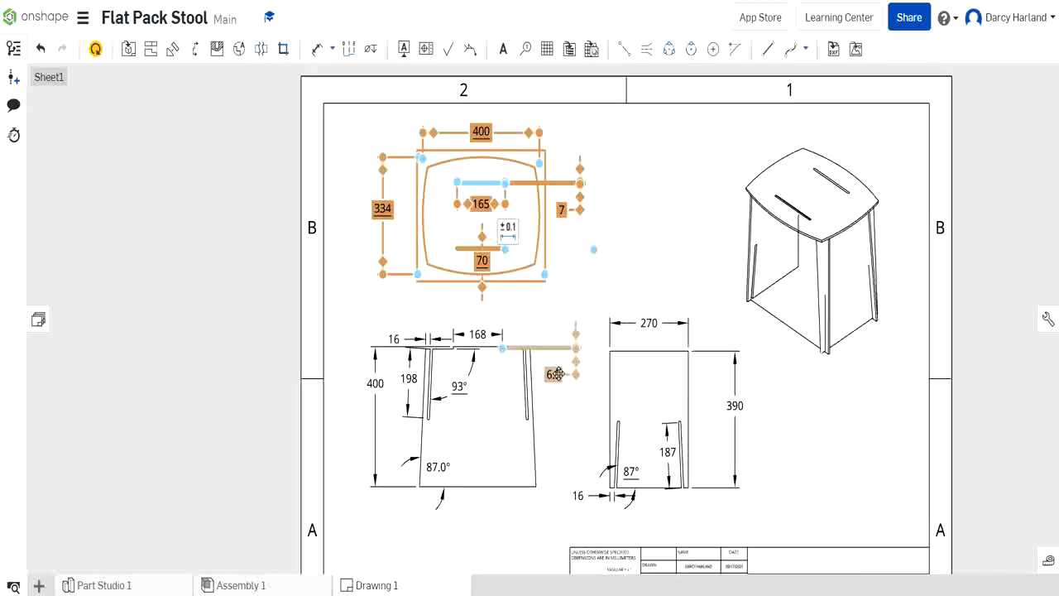
pyautogui.moveTo(557, 374); pyautogui.dragTo(547, 378)
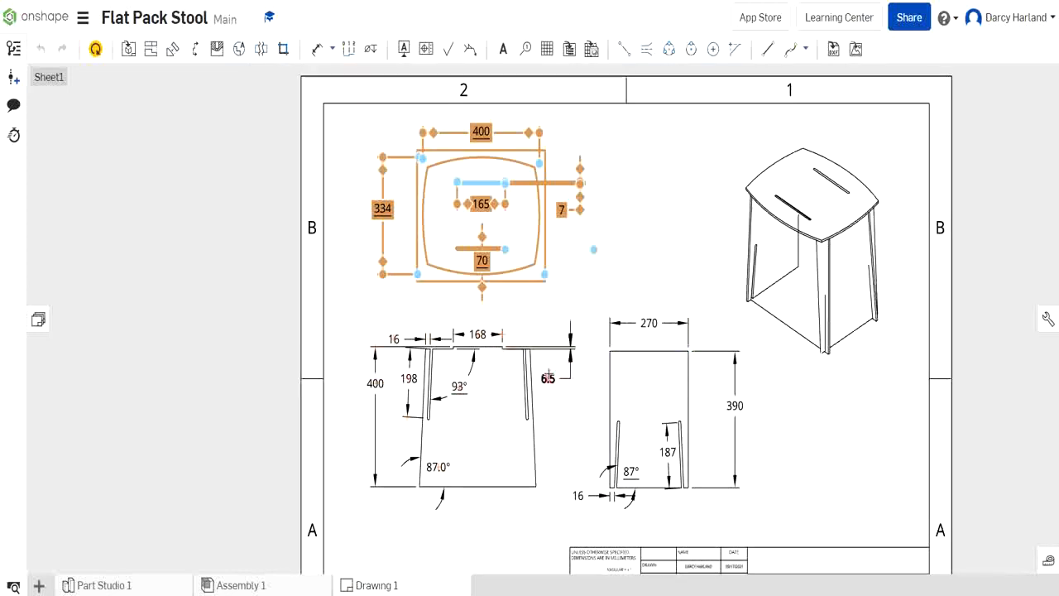
pyautogui.click(635, 253)
pyautogui.moveTo(798, 308); pyautogui.dragTo(771, 288)
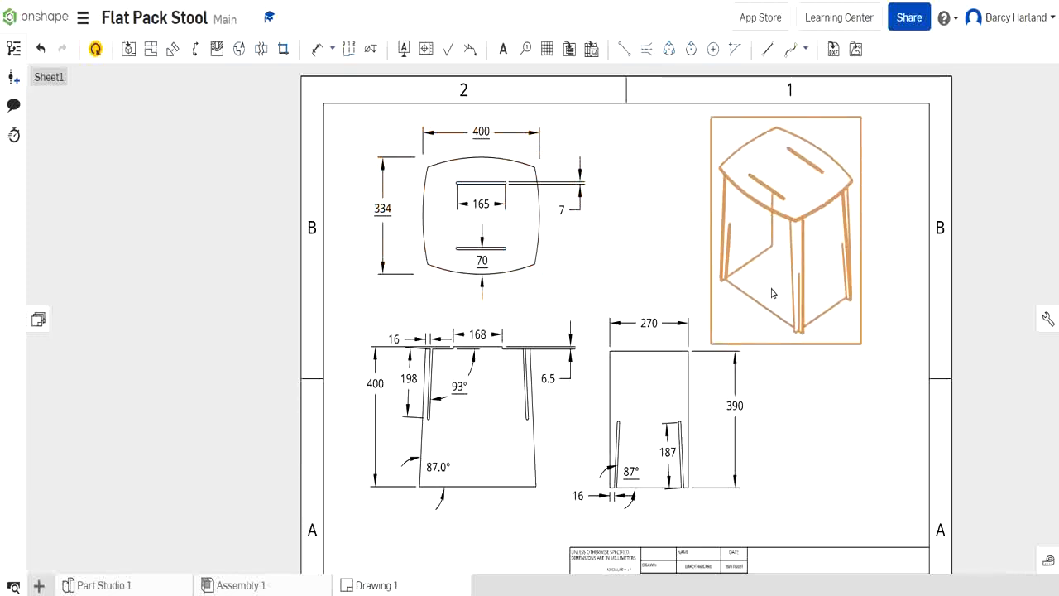
# Move the 270-wide part's view with its dimensions down and right, farther from the neighbouring leg view
pyautogui.scroll(2, 856, 370)
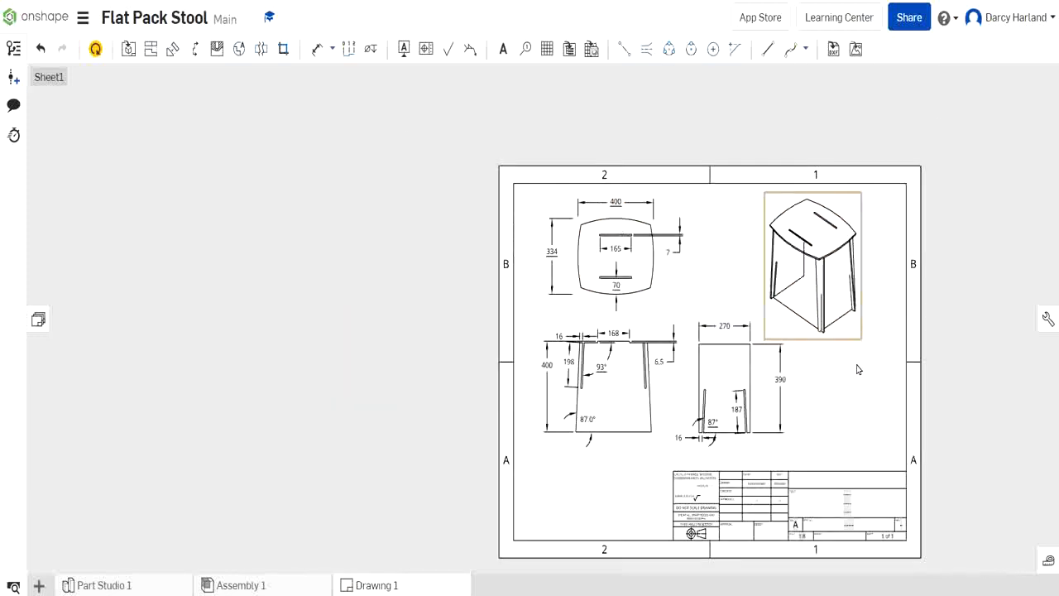
pyautogui.scroll(-5, 861, 418)
pyautogui.moveTo(656, 366); pyautogui.dragTo(693, 395)
pyautogui.scroll(2, 817, 361)
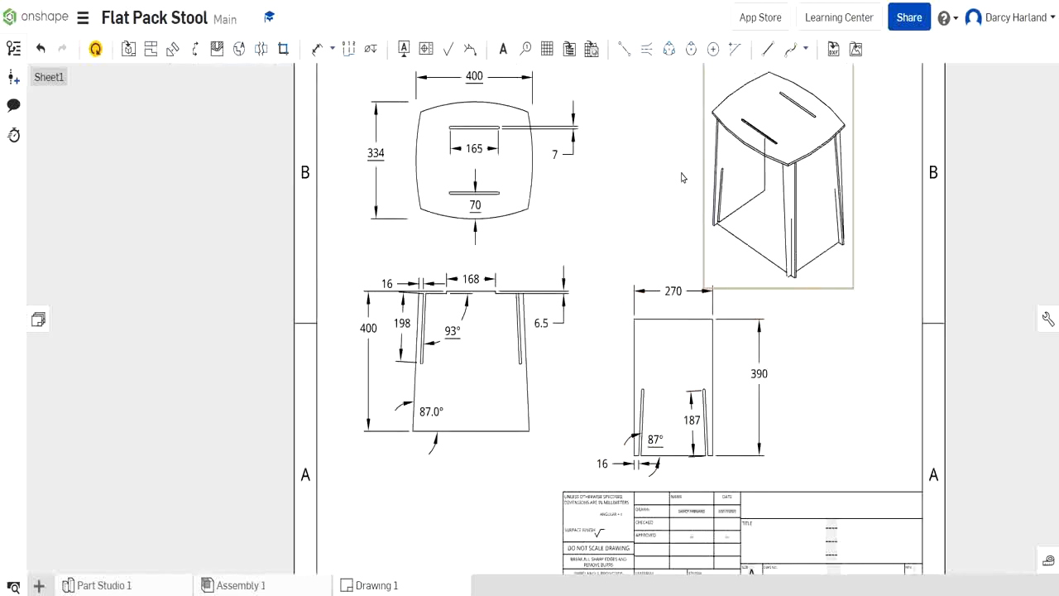